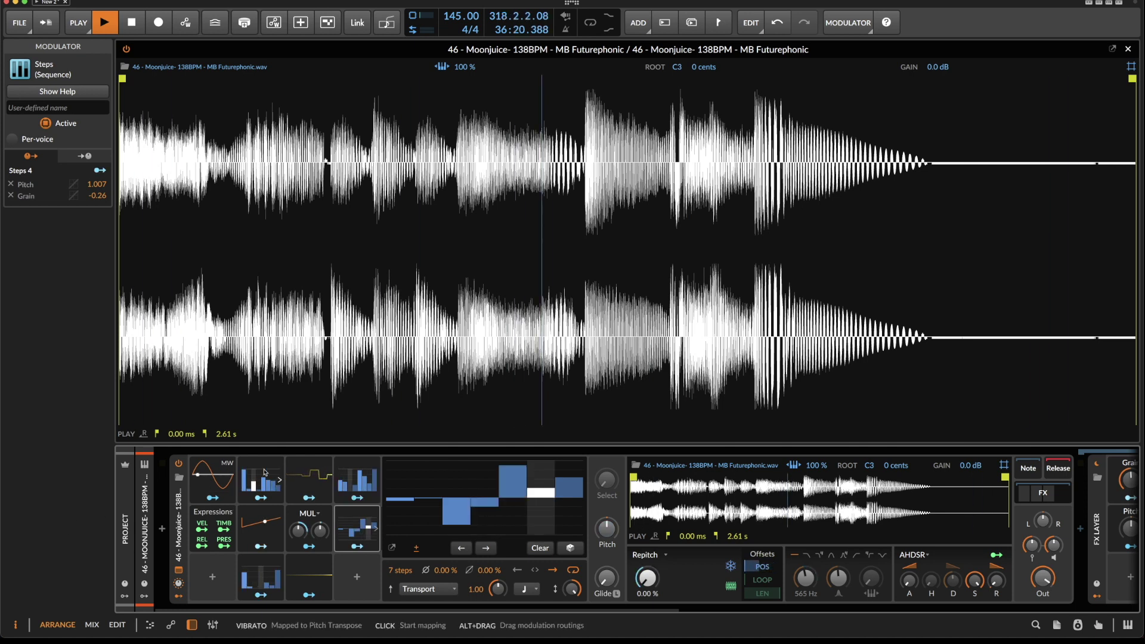
Delete the existing Sampler device from the instrument track and stop playback.
{"action": "left_click", "coordinate": [179, 531]}
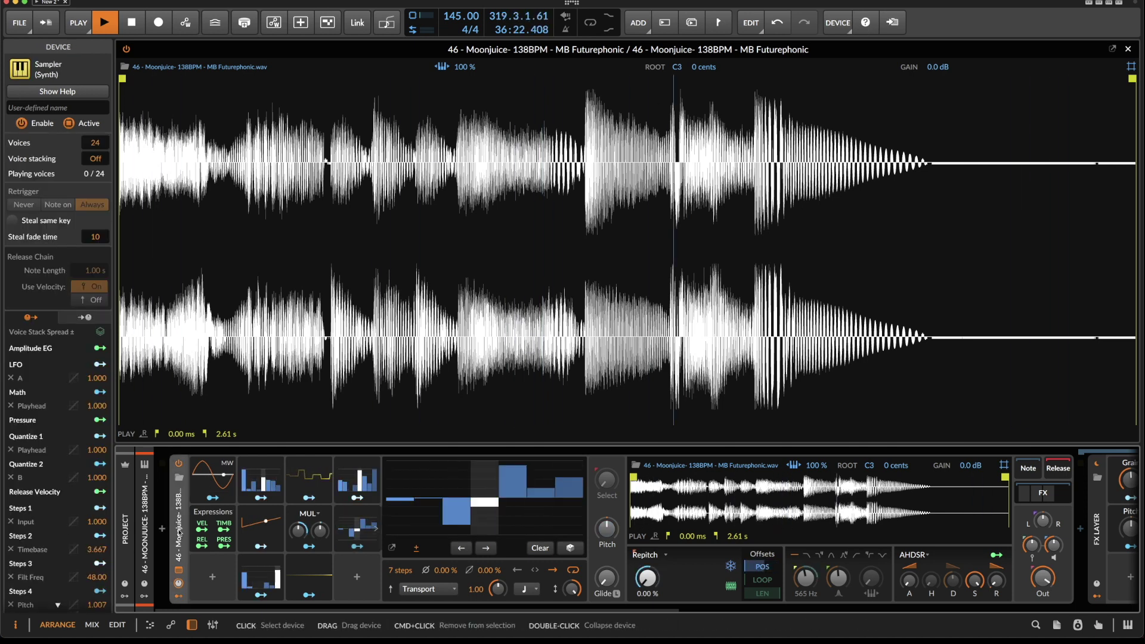
{"action": "key", "text": "Delete"}
{"action": "key", "text": "space"}
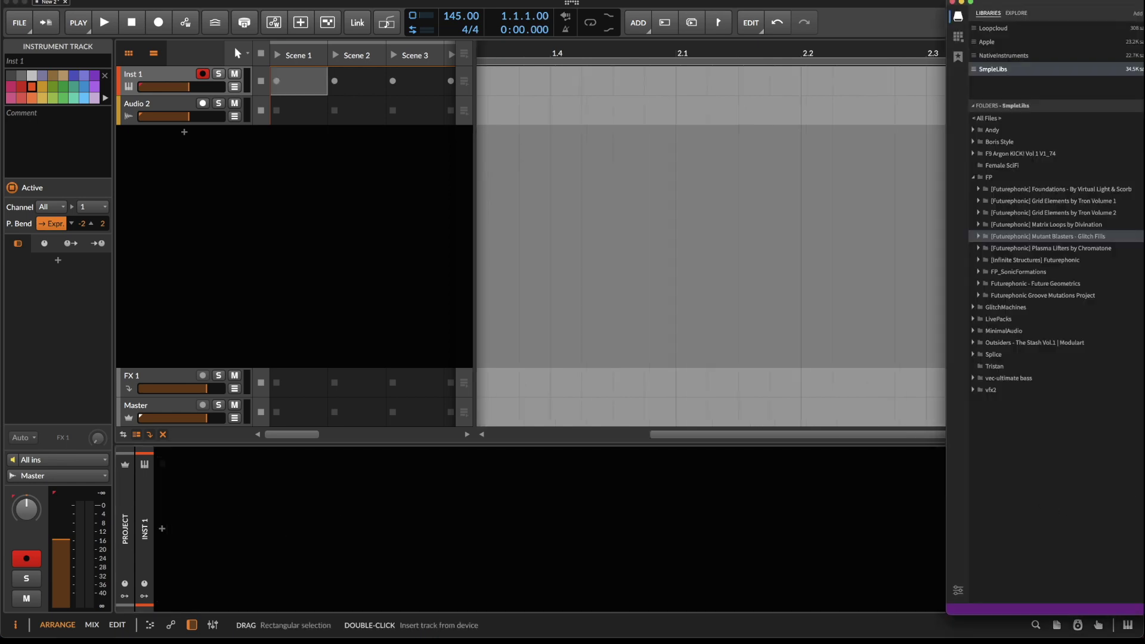
Load the sample 43 - Mechaniculture- 138BPM - MB Futurephonic.wav from the sample library into a new Sampler on the Inst 1 track.
{"action": "left_click_drag", "start_coordinate": [1144, 477], "coordinate": [669, 479]}
{"action": "left_click_drag", "start_coordinate": [374, 510], "coordinate": [376, 511]}
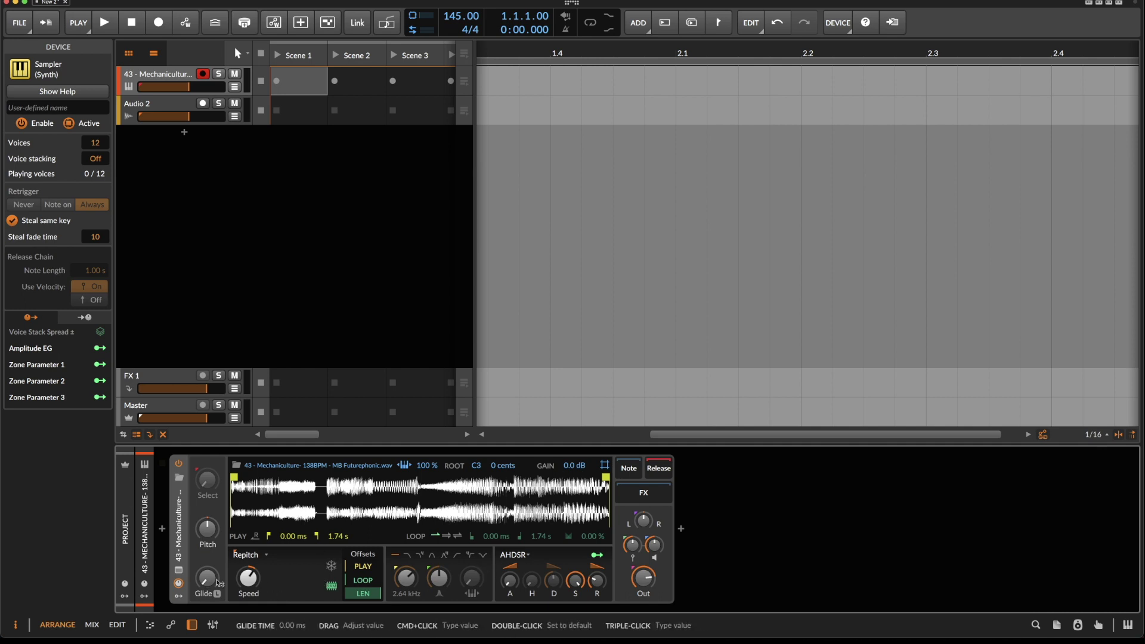
Show the Sampler's modulators and add an LFO modulator to it.
{"action": "left_click", "coordinate": [178, 596]}
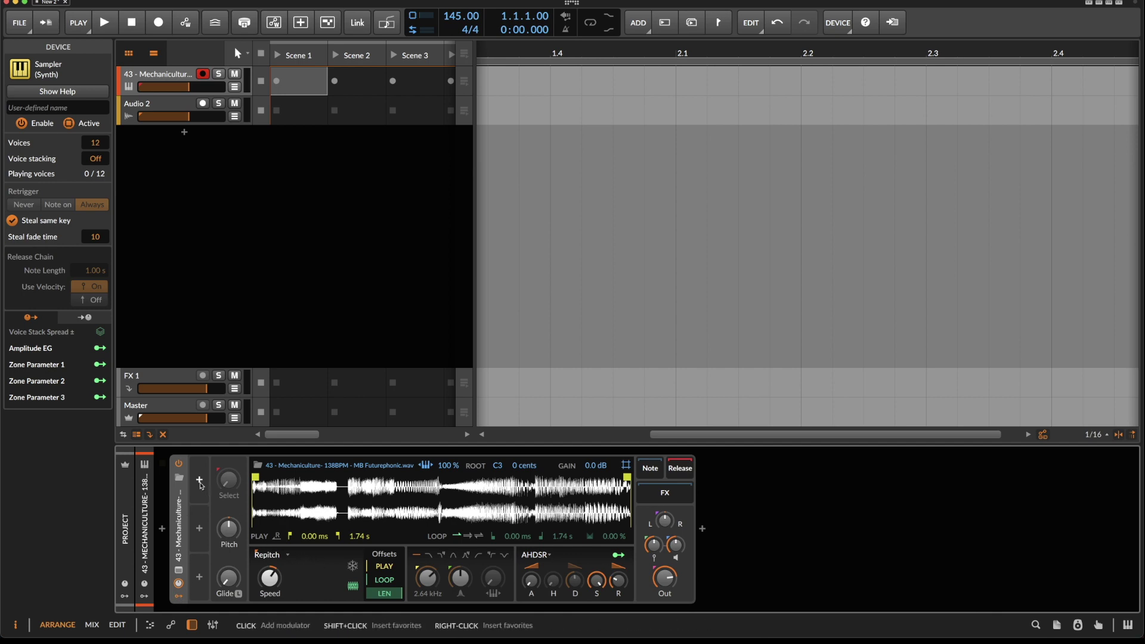
{"action": "left_click", "coordinate": [200, 479]}
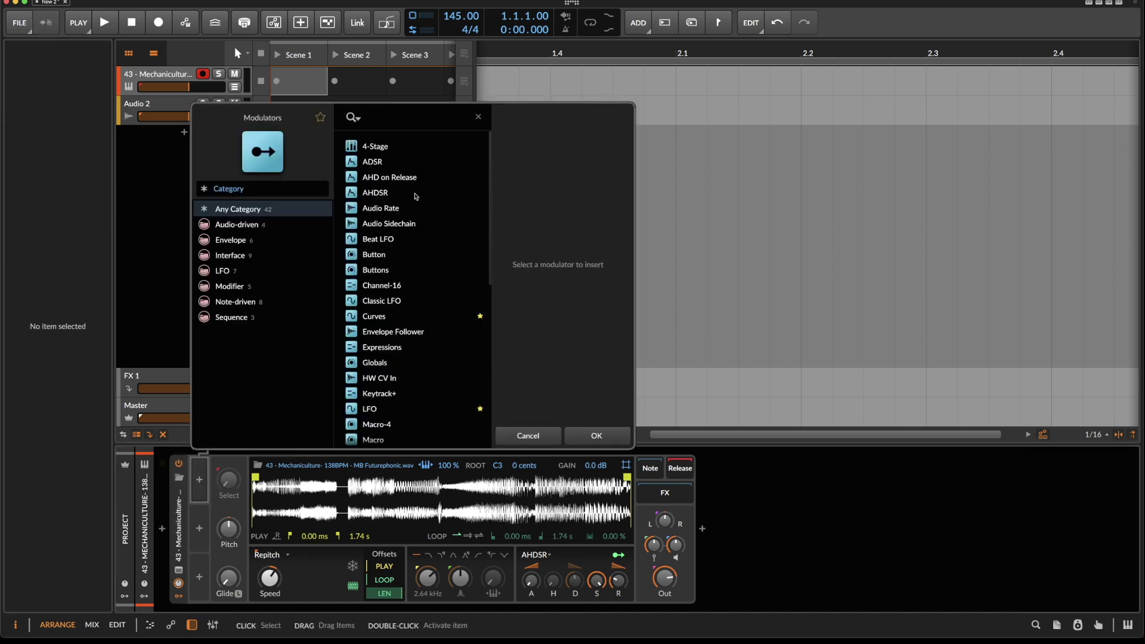
{"action": "type", "text": "lfo"}
{"action": "double_click", "coordinate": [405, 147]}
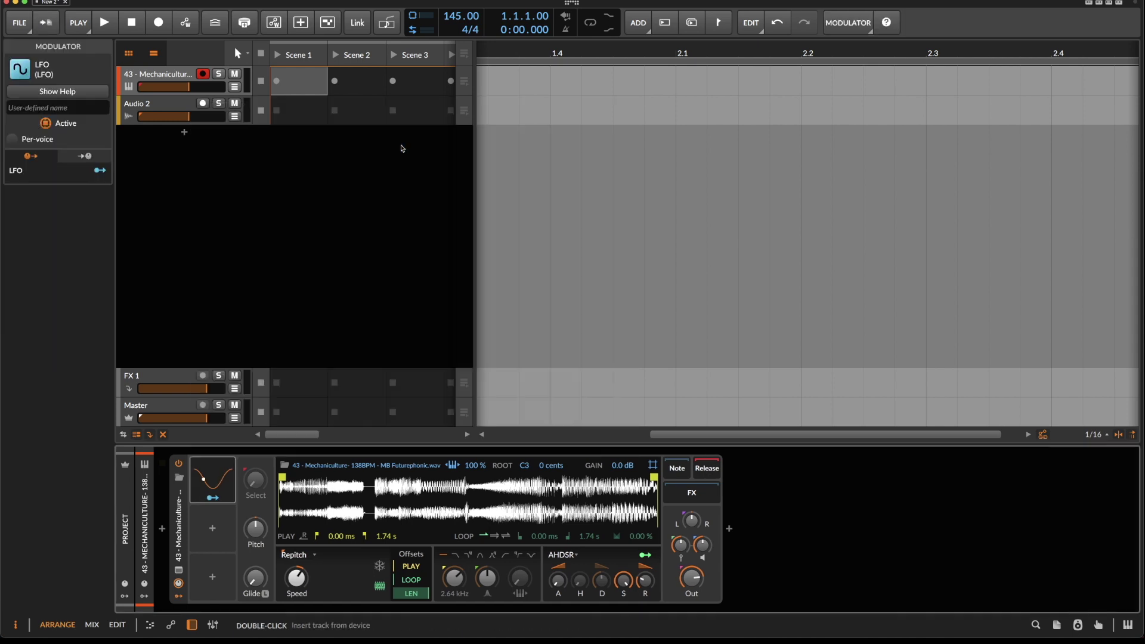
Configure the LFO as a rising ramp with a rate of 1.00 bar and Sync mode.
{"action": "left_click", "coordinate": [232, 480]}
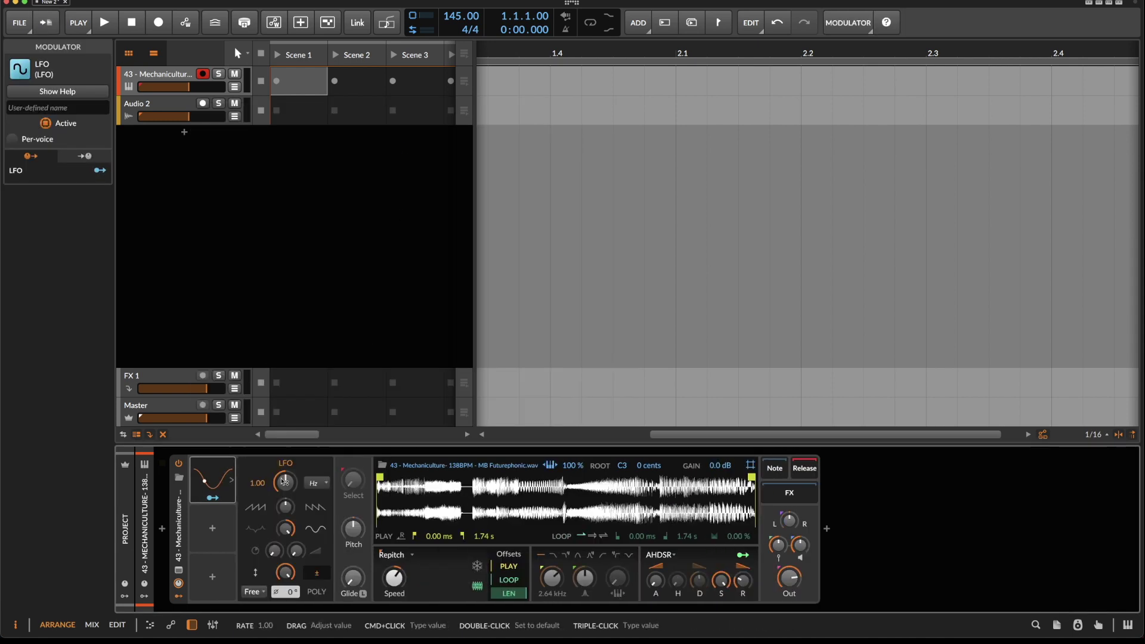
{"action": "left_click_drag", "start_coordinate": [286, 509], "coordinate": [286, 489]}
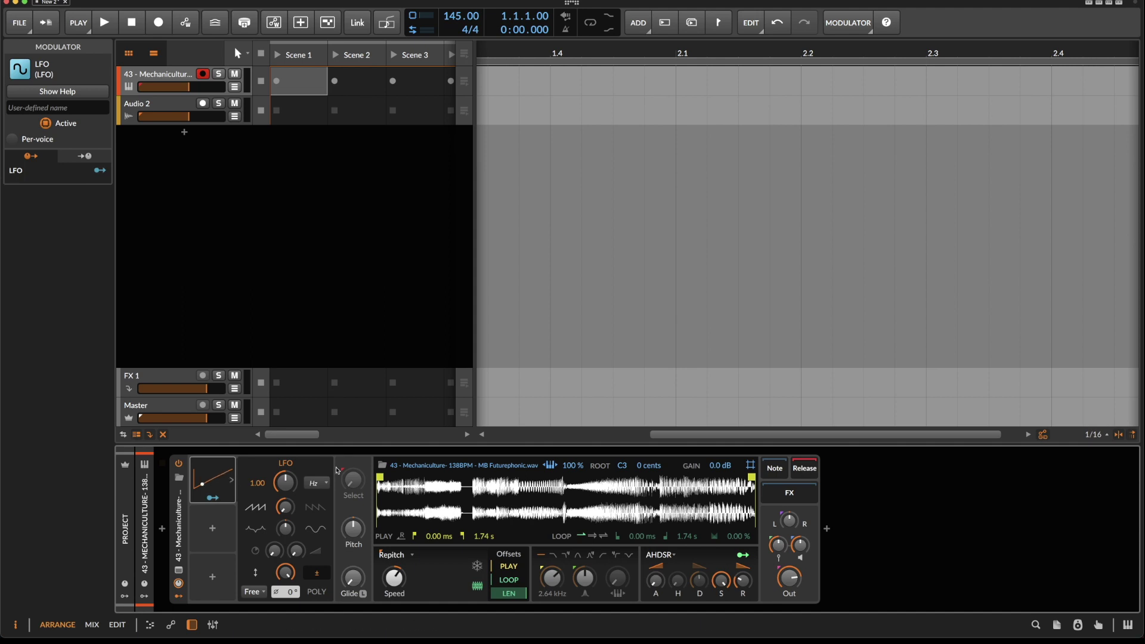
{"action": "left_click", "coordinate": [326, 484]}
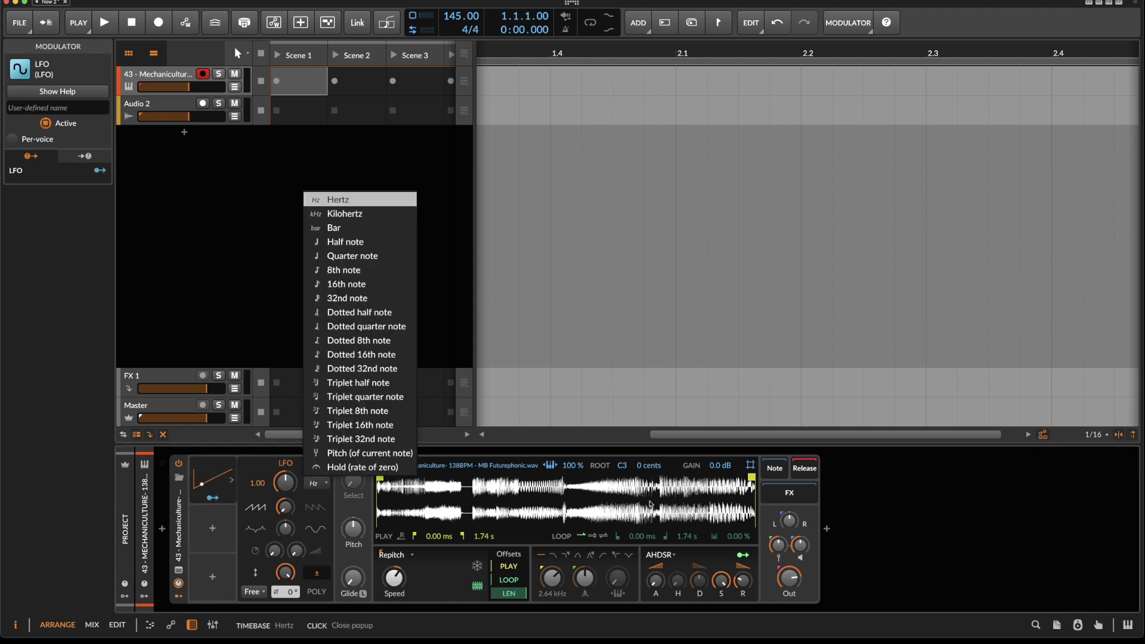
{"action": "left_click", "coordinate": [323, 230]}
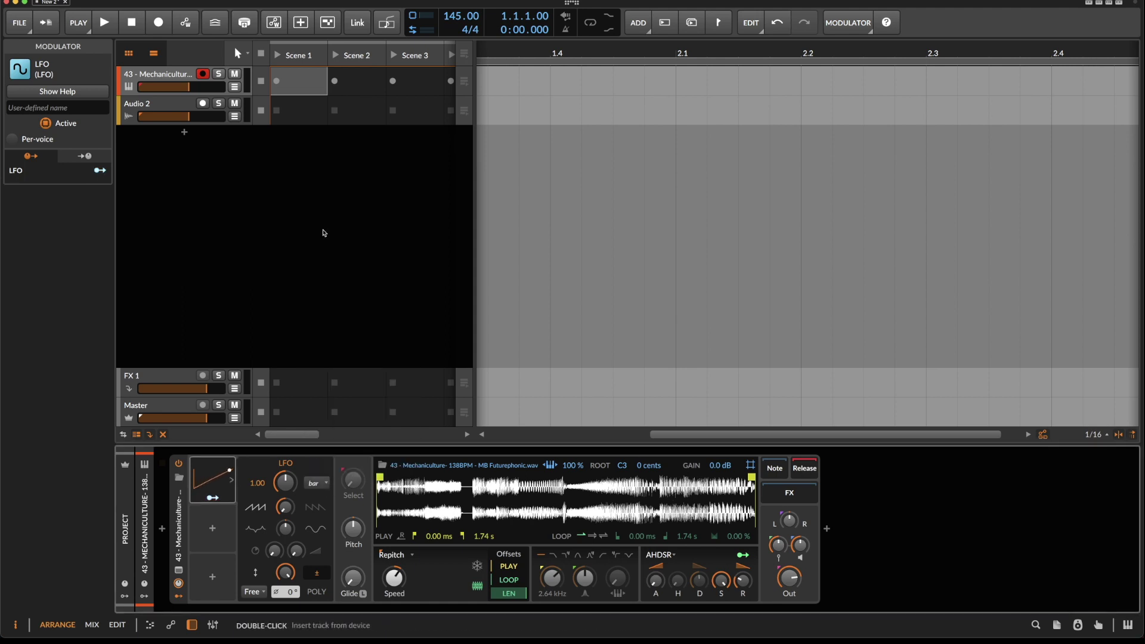
{"action": "left_click", "coordinate": [254, 592]}
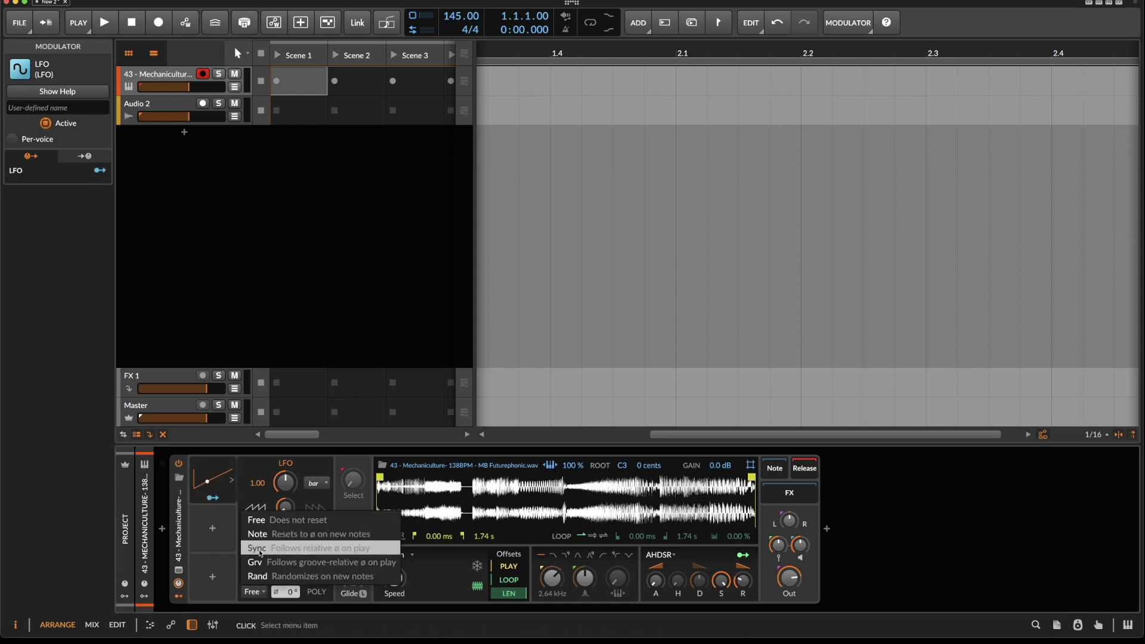
{"action": "left_click", "coordinate": [343, 549]}
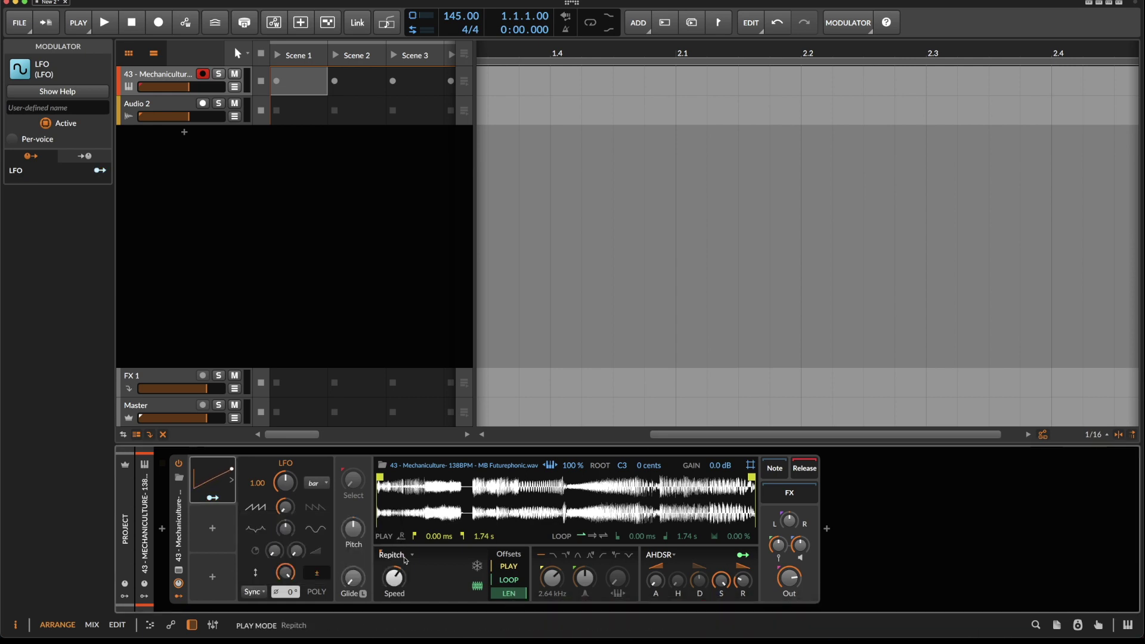
Freeze the sample's playback and modulate its playhead position with the LFO at 1.000, with bipolar off.
{"action": "left_click", "coordinate": [478, 566]}
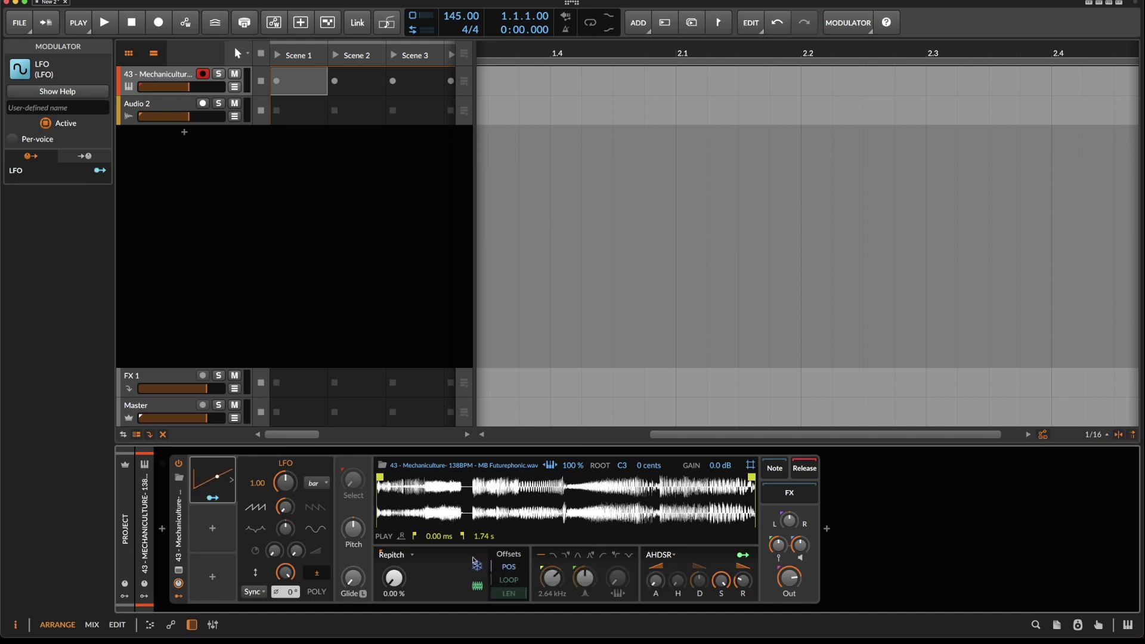
{"action": "left_click_drag", "start_coordinate": [511, 569], "coordinate": [511, 528]}
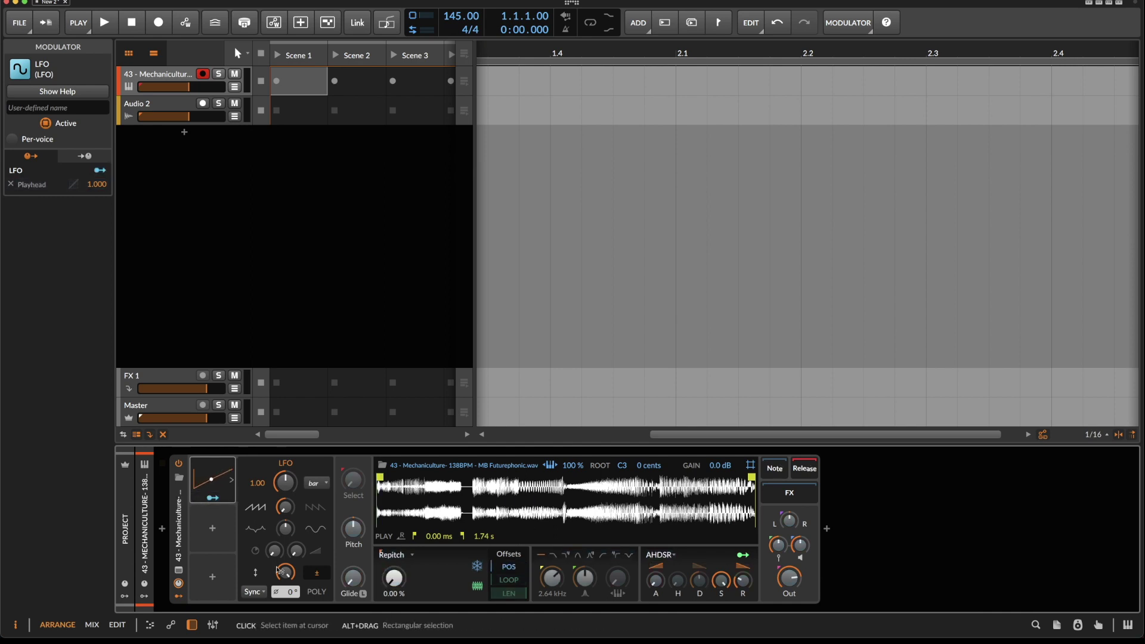
{"action": "left_click", "coordinate": [324, 578]}
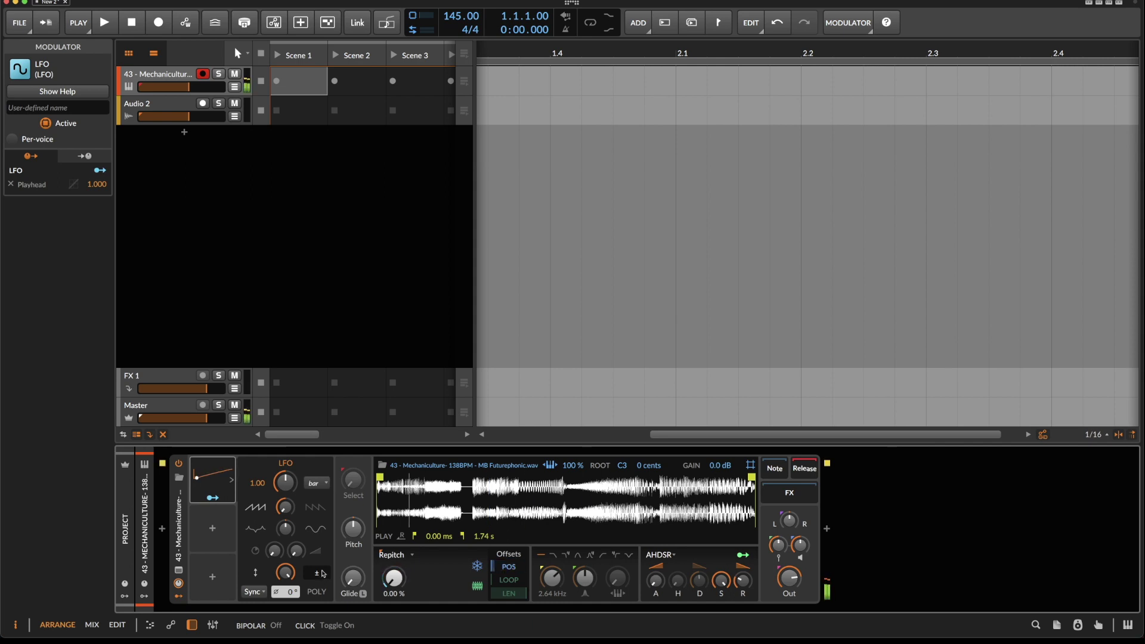
Try the sample at tempos of 101, 88 and 232 BPM and return the tempo to 145 BPM.
{"action": "double_click", "coordinate": [452, 22]}
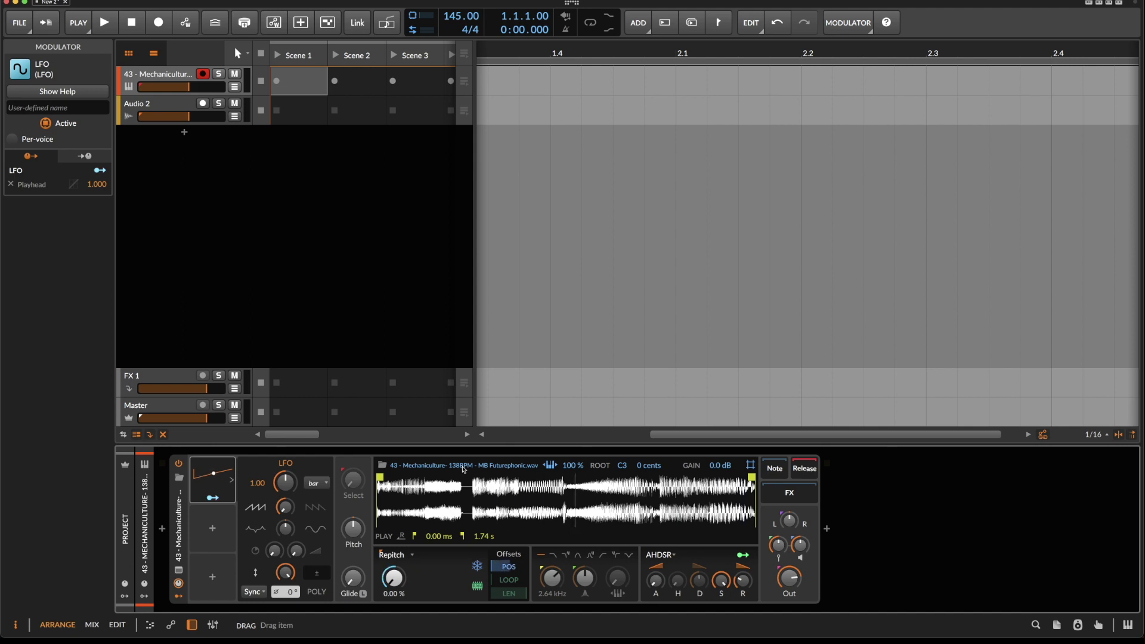
{"action": "left_click_drag", "start_coordinate": [463, 18], "coordinate": [463, 41]}
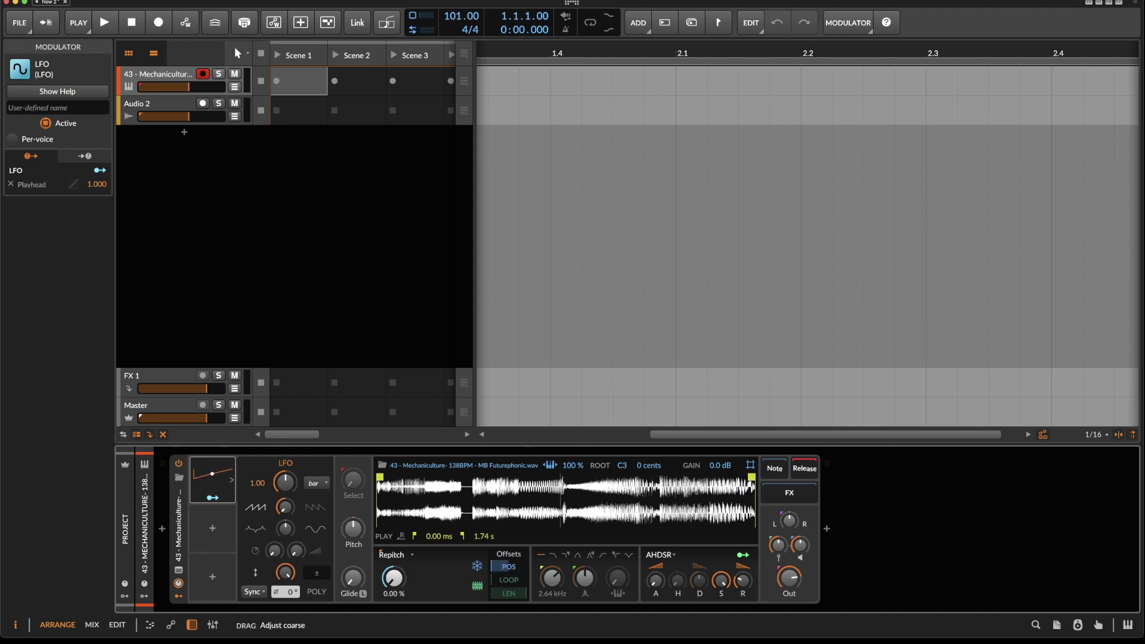
{"action": "left_click_drag", "start_coordinate": [456, 19], "coordinate": [456, 40]}
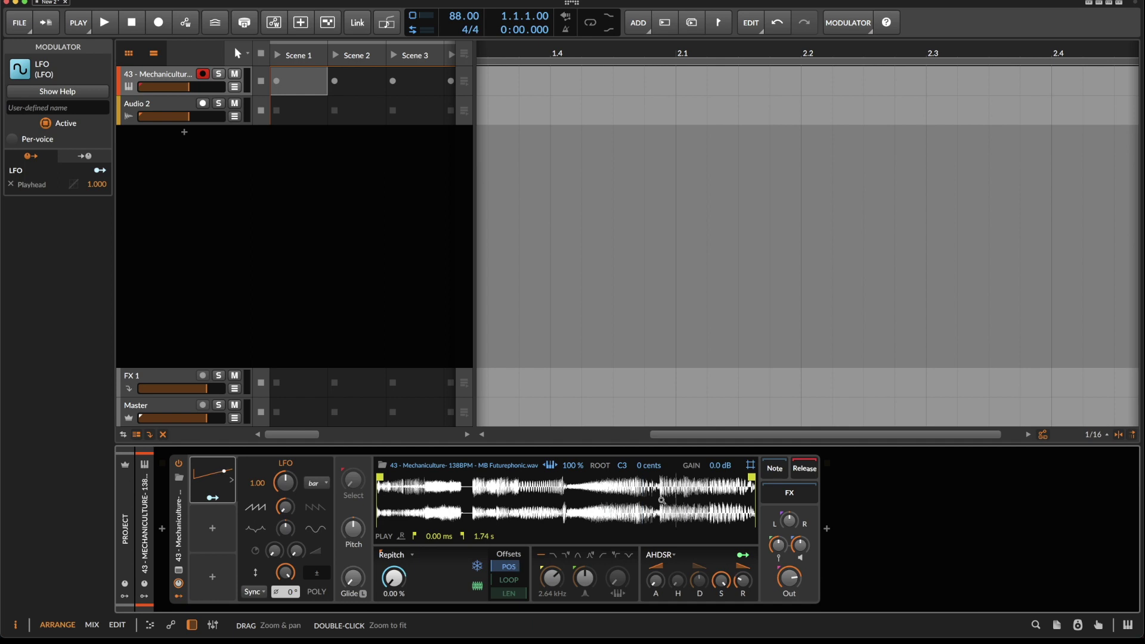
{"action": "key", "text": "a"}
{"action": "left_click_drag", "start_coordinate": [464, 16], "coordinate": [464, 0]}
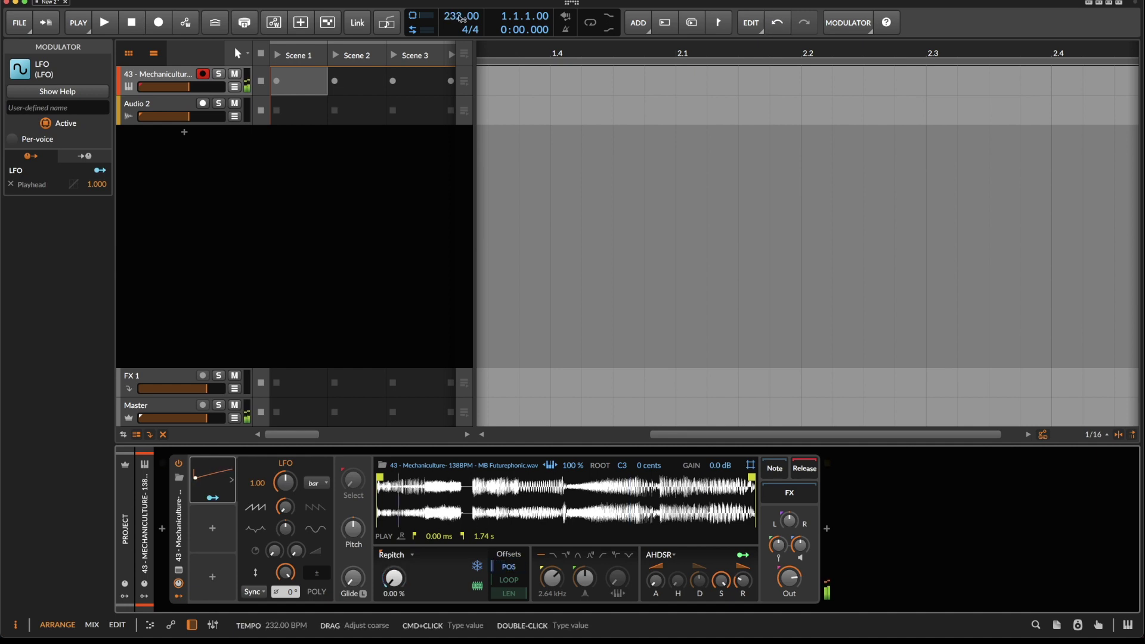
{"action": "double_click", "coordinate": [461, 16]}
{"action": "type", "text": "145"}
{"action": "key", "text": "Return"}
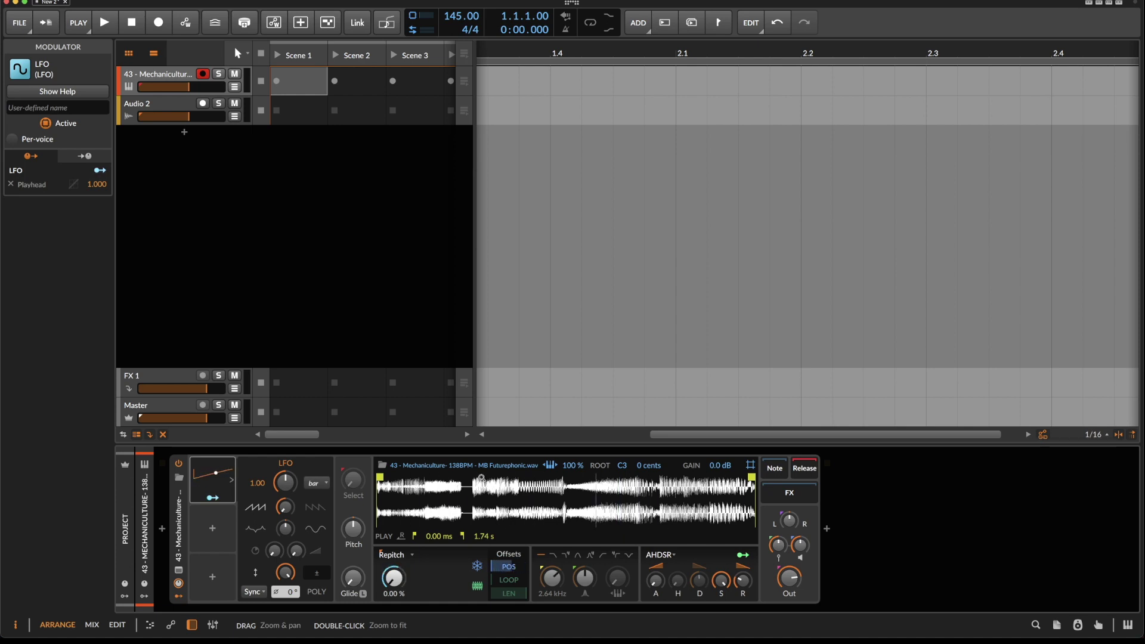
Add a Math modulator to the Sampler in the slot below the LFO.
{"action": "left_click", "coordinate": [211, 472]}
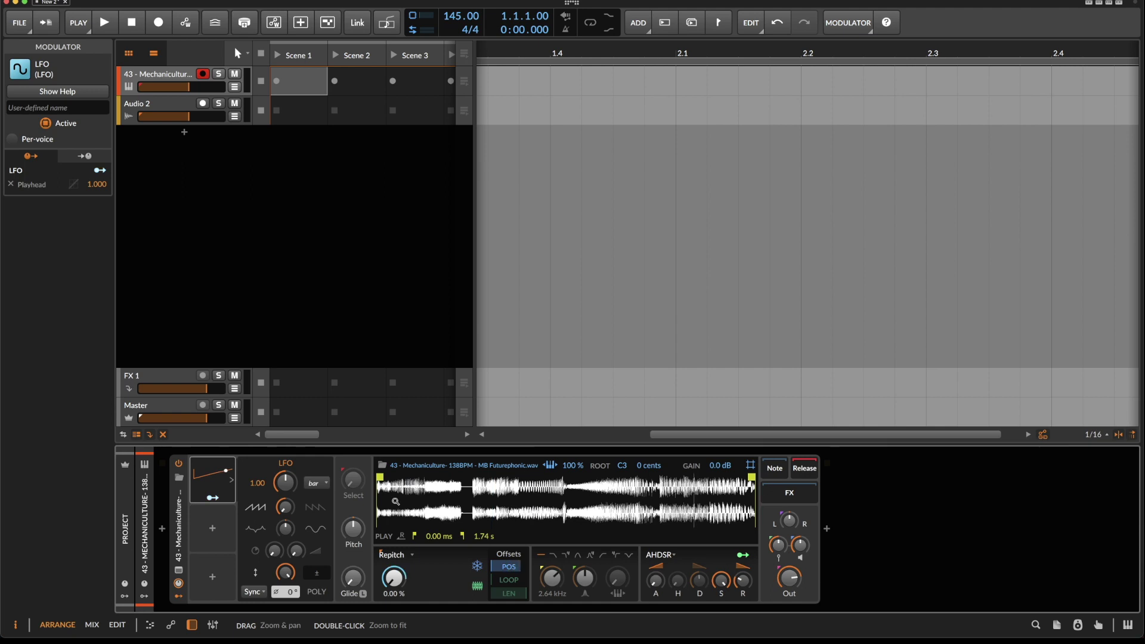
{"action": "left_click", "coordinate": [213, 528]}
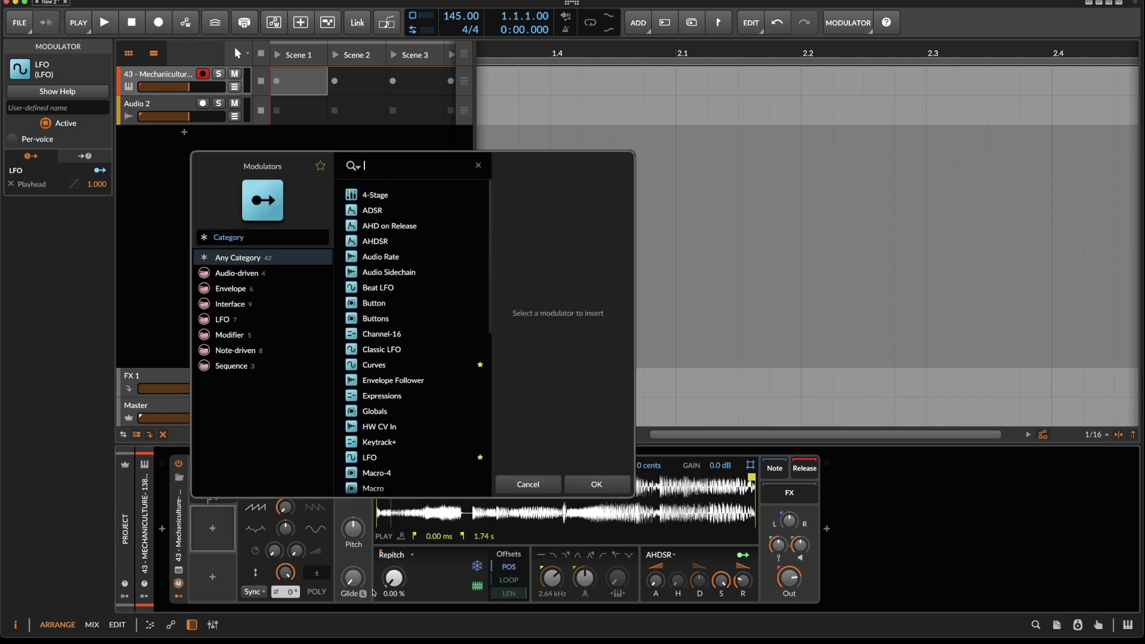
{"action": "type", "text": "ma"}
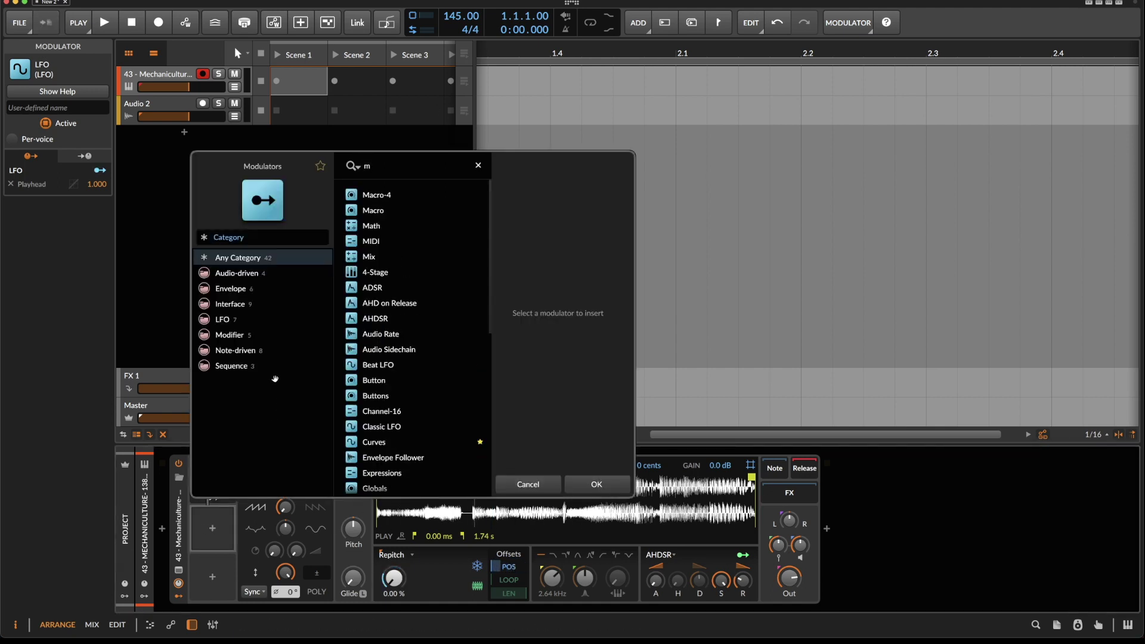
{"action": "double_click", "coordinate": [374, 226]}
Add a Quantize modulator to the Sampler in the slot below the Math modulator.
{"action": "left_click", "coordinate": [213, 577]}
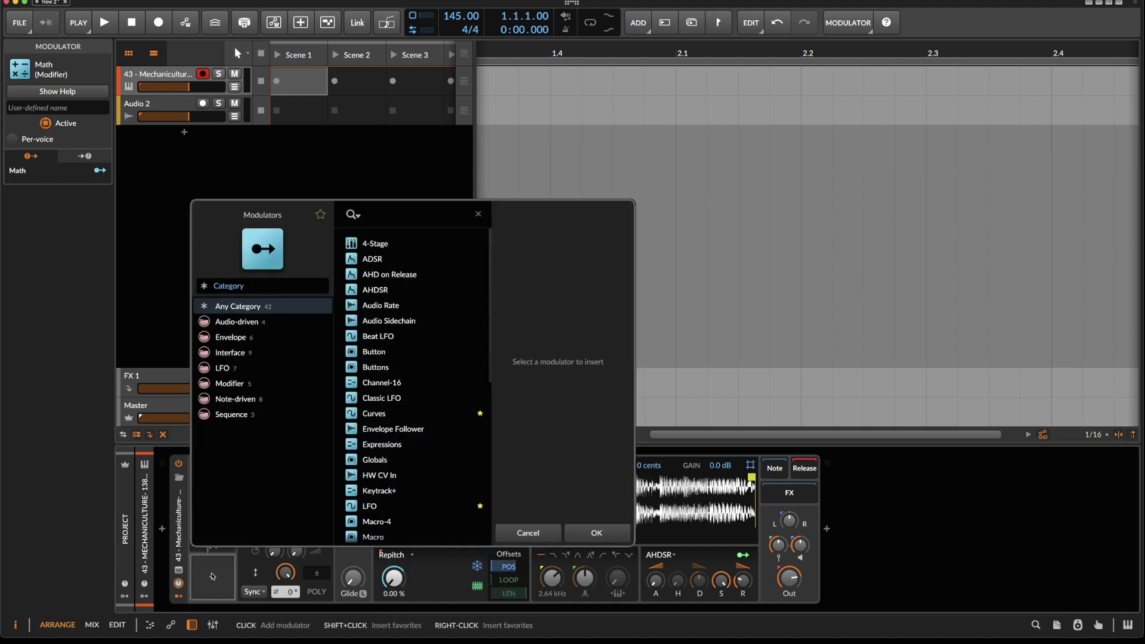
{"action": "type", "text": "qu"}
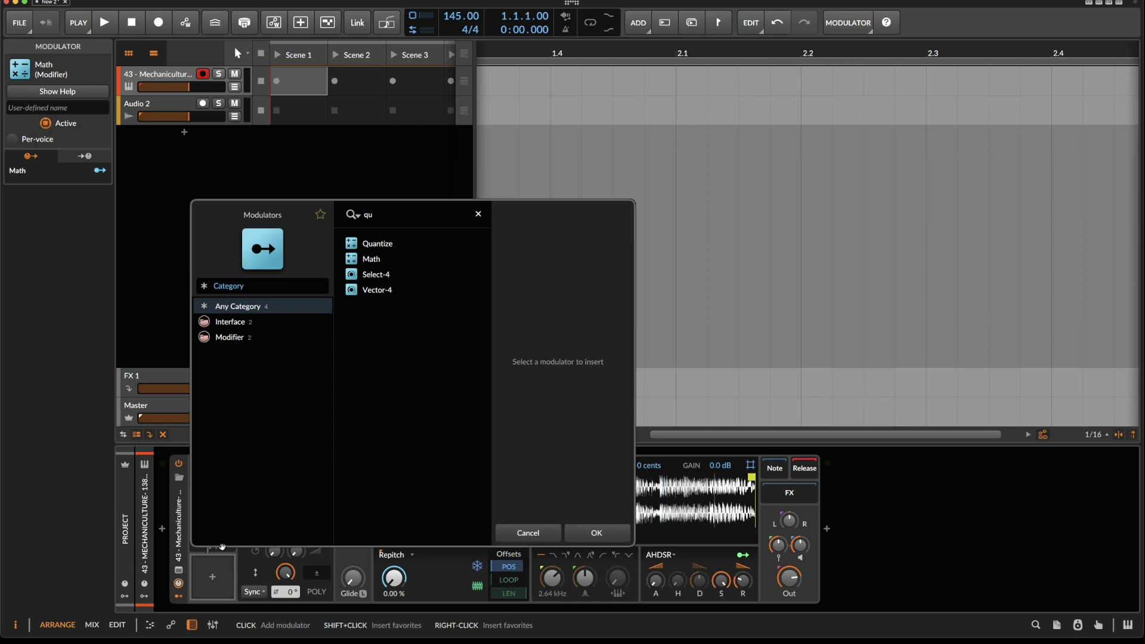
{"action": "type", "text": "a"}
{"action": "key", "text": "Return"}
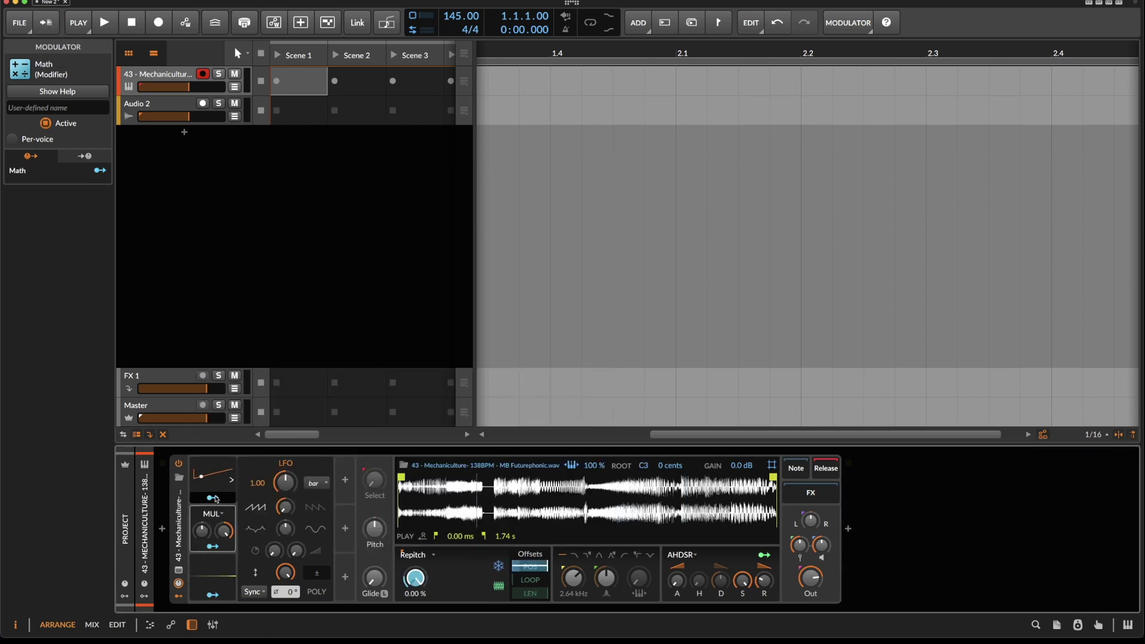
Map the LFO to the Math modulator's operand A at 1.000 and set its operand B to 0%.
{"action": "left_click", "coordinate": [214, 497]}
{"action": "left_click", "coordinate": [214, 498]}
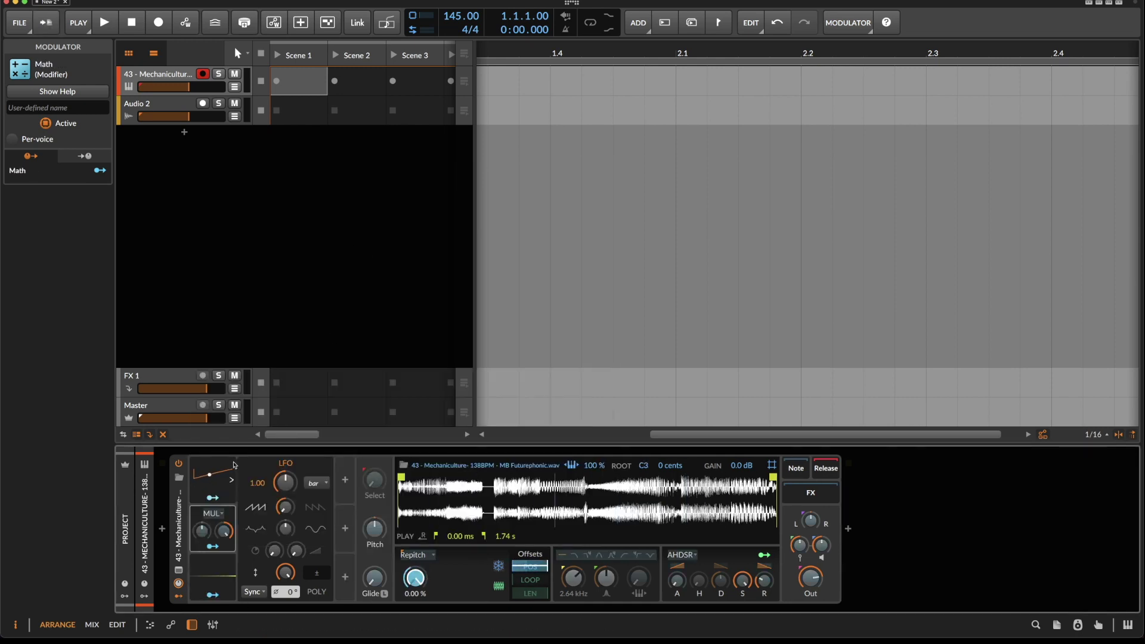
{"action": "left_click_drag", "start_coordinate": [202, 530], "coordinate": [202, 510]}
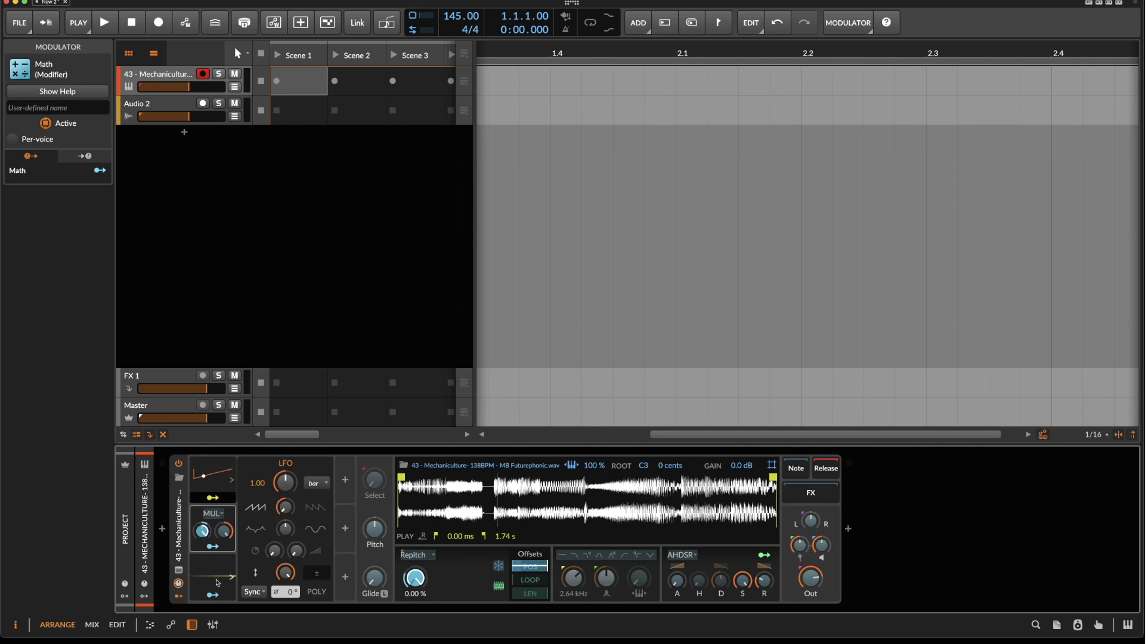
{"action": "left_click", "coordinate": [232, 480]}
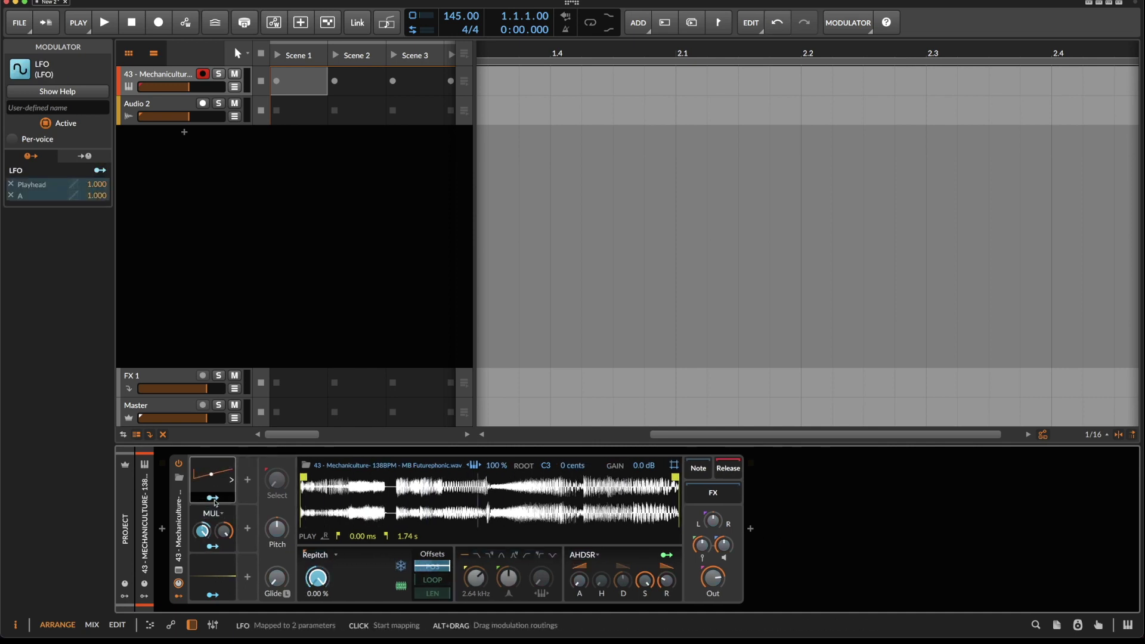
{"action": "left_click_drag", "start_coordinate": [224, 535], "coordinate": [225, 572]}
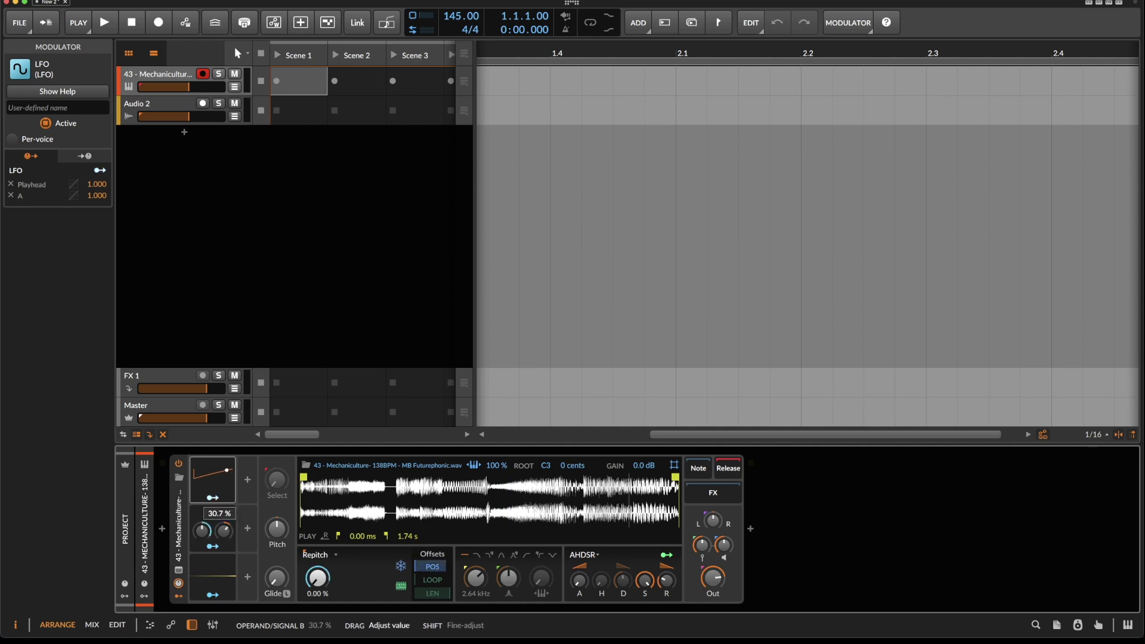
{"action": "left_click_drag", "start_coordinate": [225, 531], "coordinate": [225, 538]}
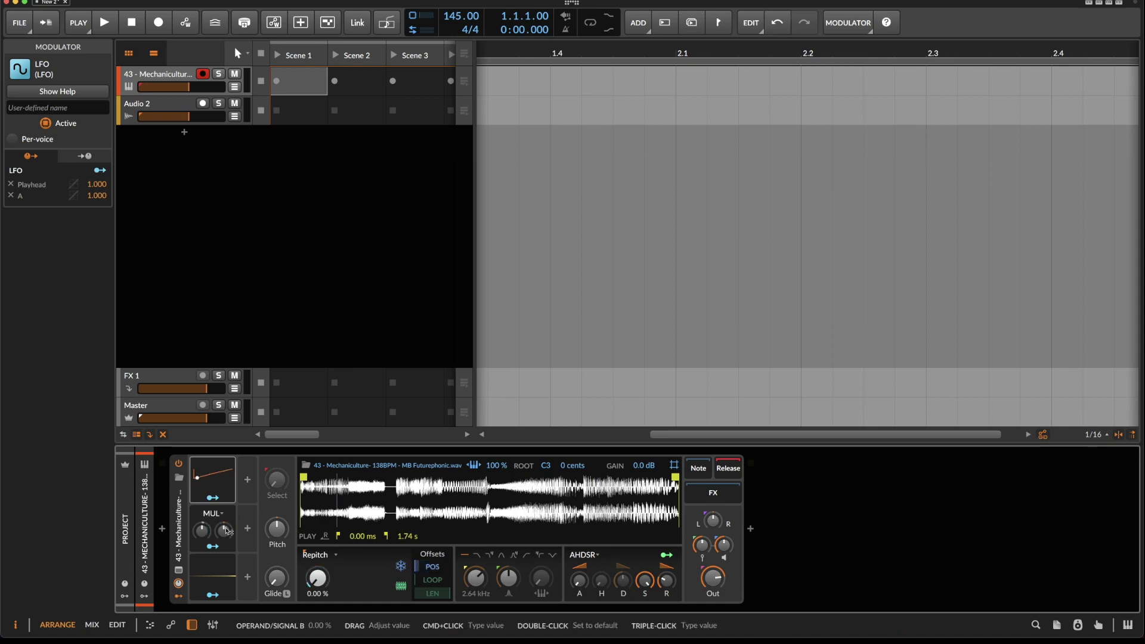
Set the Quantize modulator's resolution to 16.
{"action": "left_click", "coordinate": [212, 596]}
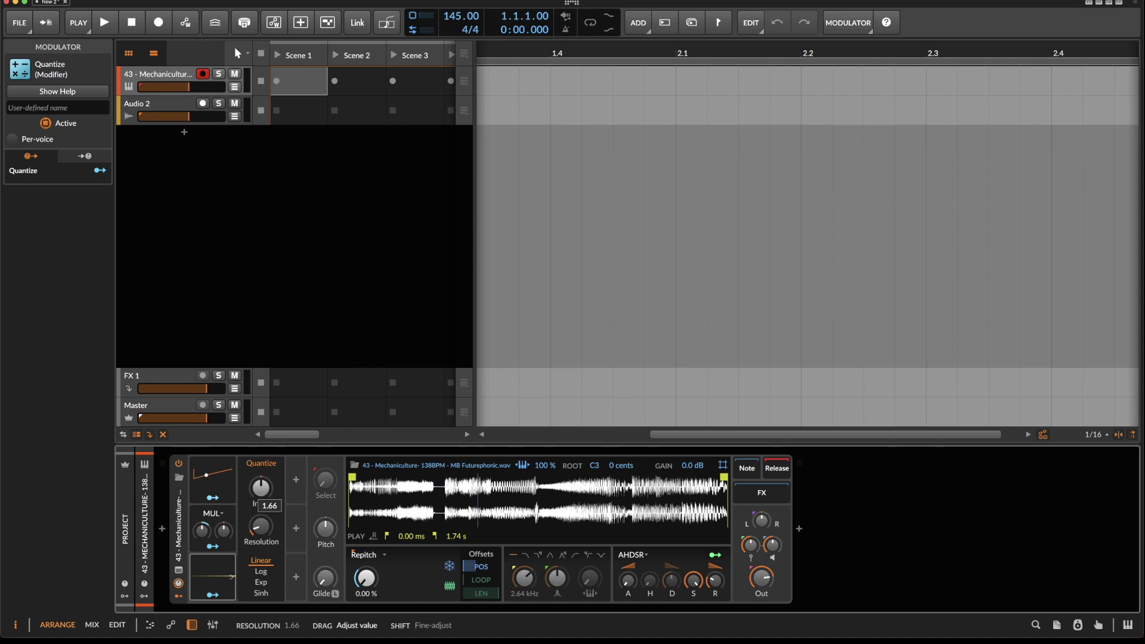
{"action": "left_click_drag", "start_coordinate": [261, 526], "coordinate": [263, 527]}
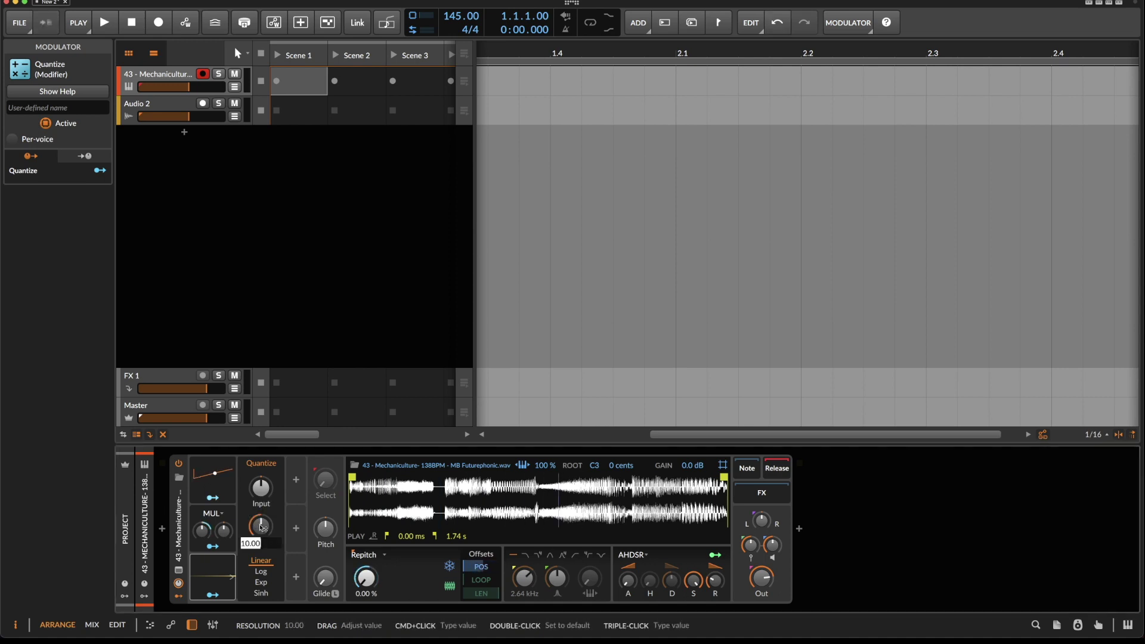
{"action": "type", "text": "16"}
{"action": "key", "text": "Return"}
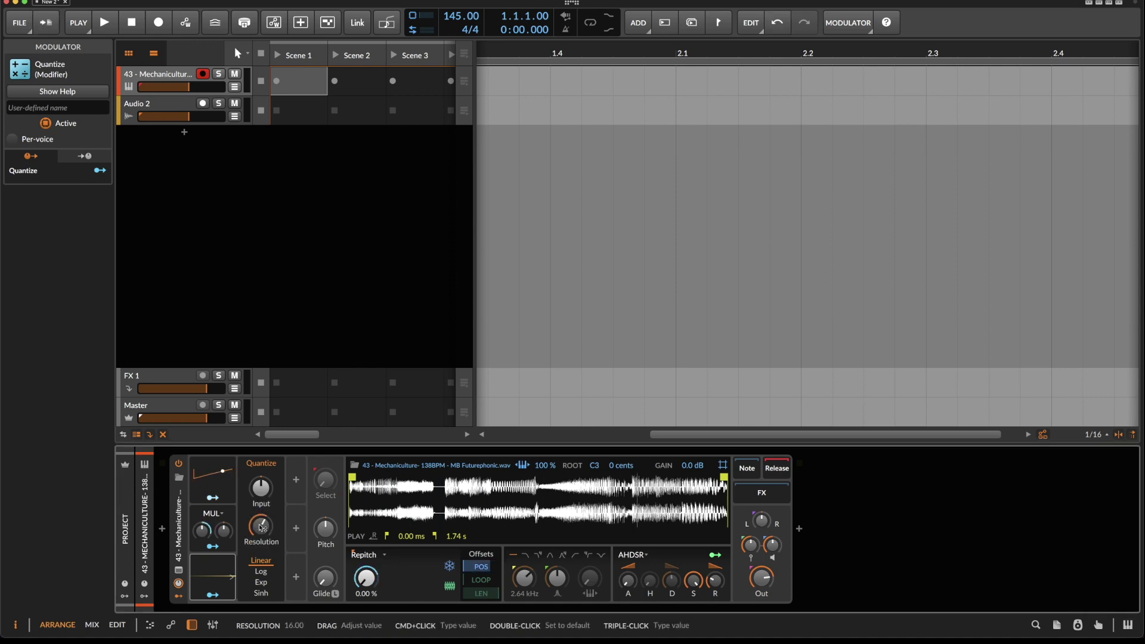
Map the Quantize modulator to the Math modulator's operand B at 1.000.
{"action": "left_click", "coordinate": [212, 595]}
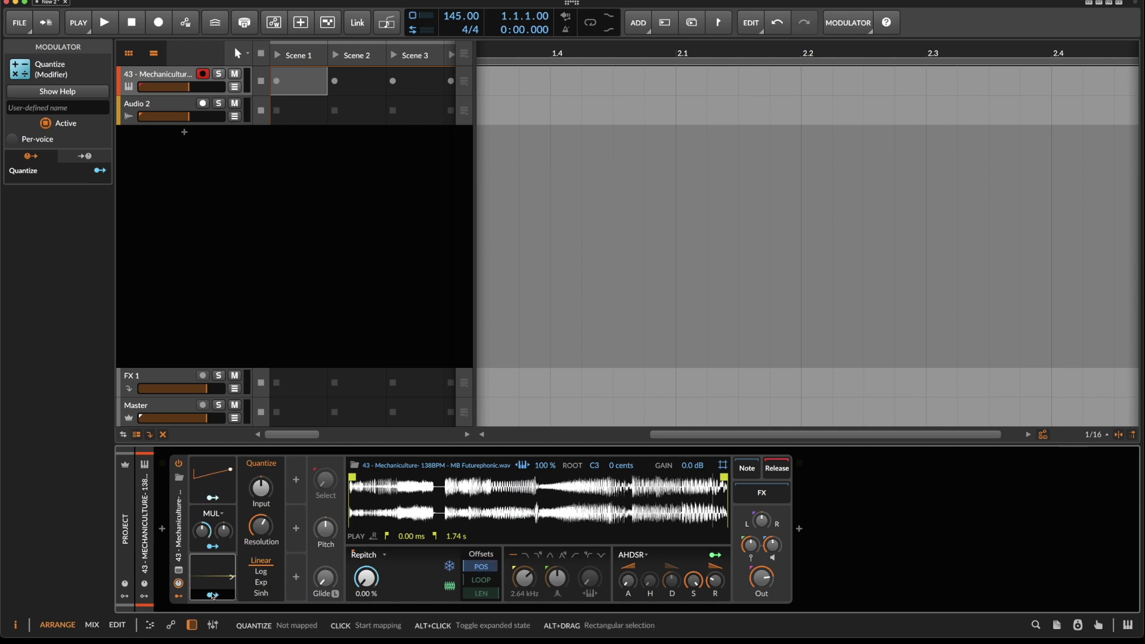
{"action": "left_click_drag", "start_coordinate": [224, 530], "coordinate": [223, 509]}
{"action": "left_click", "coordinate": [212, 595]}
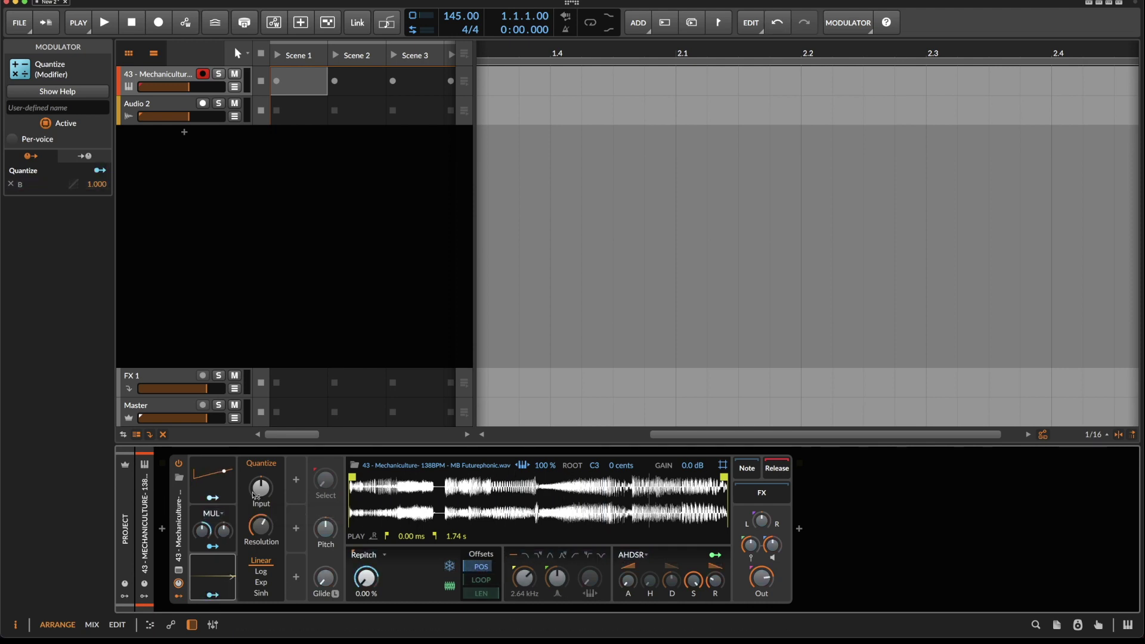
Vary the Quantize modulator's input to test how it drives the Math modulator's operand B.
{"action": "mouse_move", "coordinate": [261, 488]}
{"action": "left_click_drag", "start_coordinate": [261, 488], "coordinate": [262, 487]}
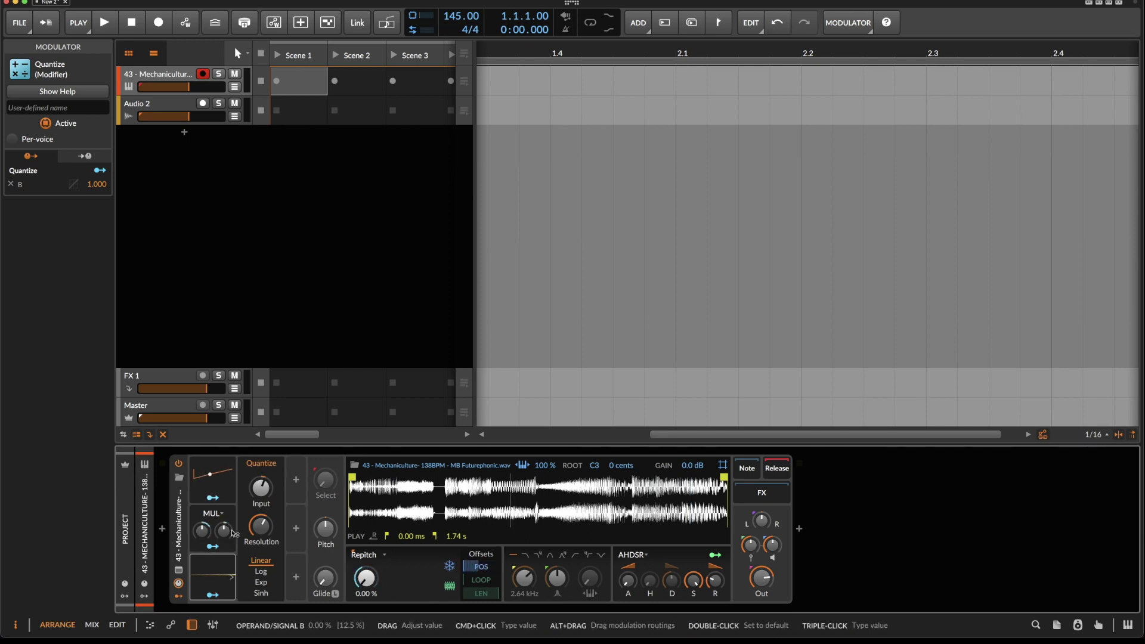
{"action": "mouse_move", "coordinate": [262, 489]}
{"action": "left_mouse_down"}
{"action": "mouse_move", "coordinate": [260, 478]}
{"action": "mouse_move", "coordinate": [261, 500]}
{"action": "left_mouse_up"}
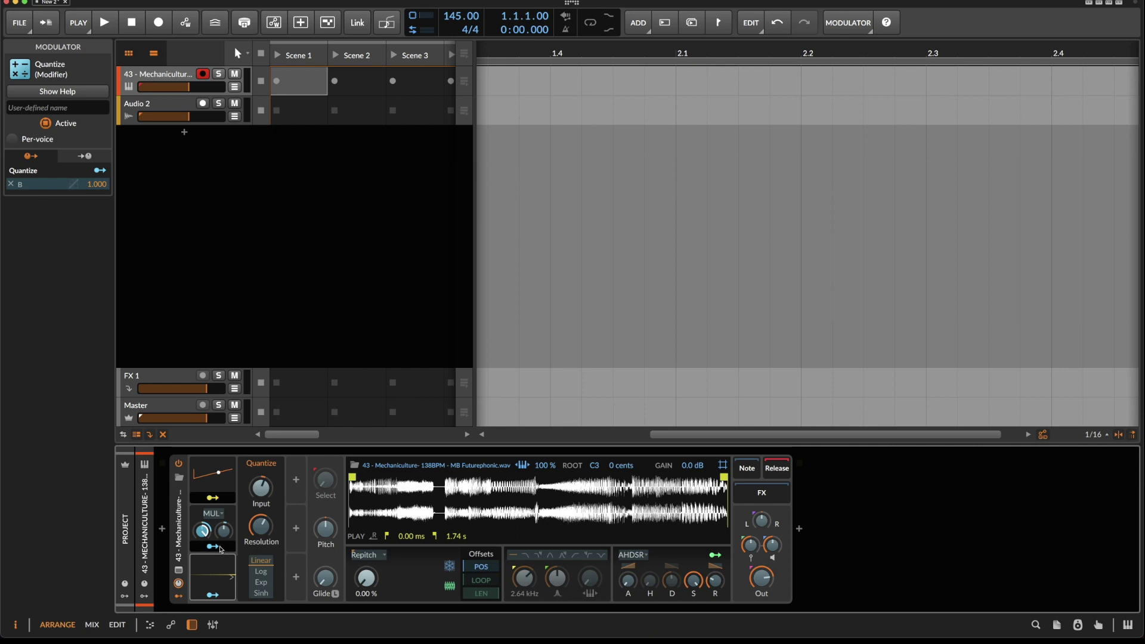
Map the Math modulator to the Sampler's play position offset at 1.000.
{"action": "left_click", "coordinate": [211, 548]}
{"action": "left_click_drag", "start_coordinate": [474, 568], "coordinate": [474, 570]}
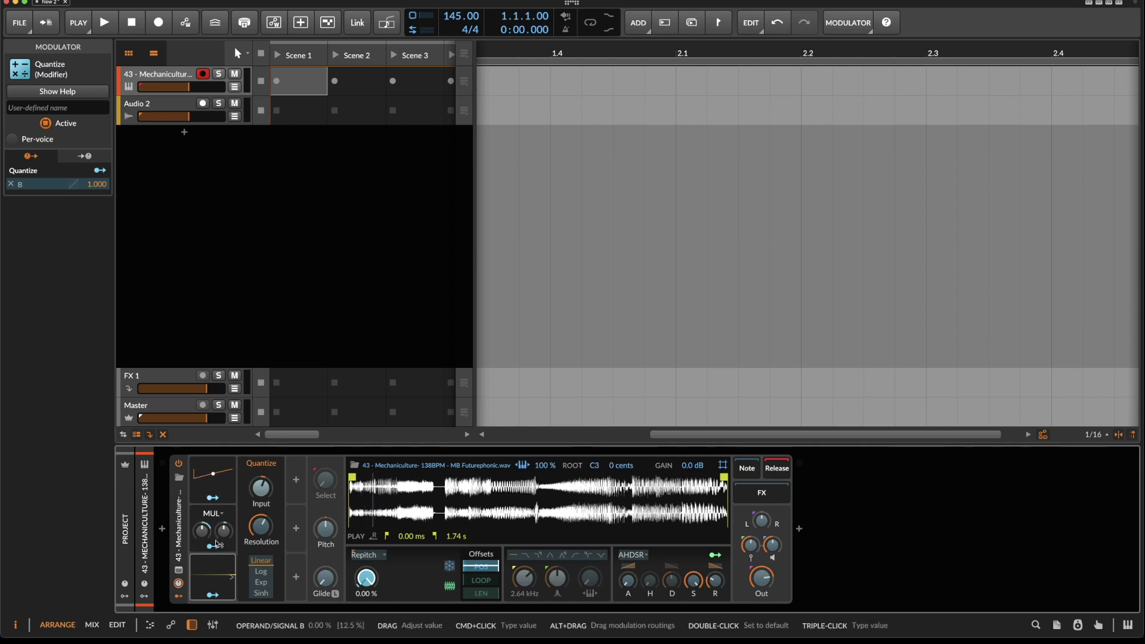
{"action": "left_click", "coordinate": [213, 548]}
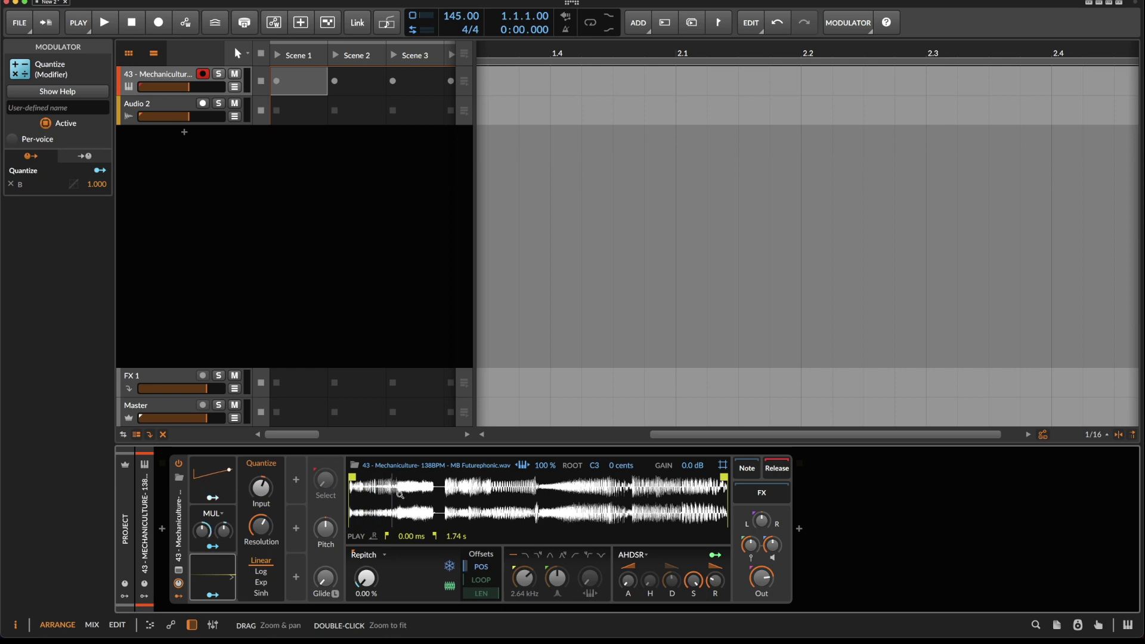
Show the Sampler's waveform in the expanded device view and adjust the Quantize modulator's input.
{"action": "left_click", "coordinate": [179, 570]}
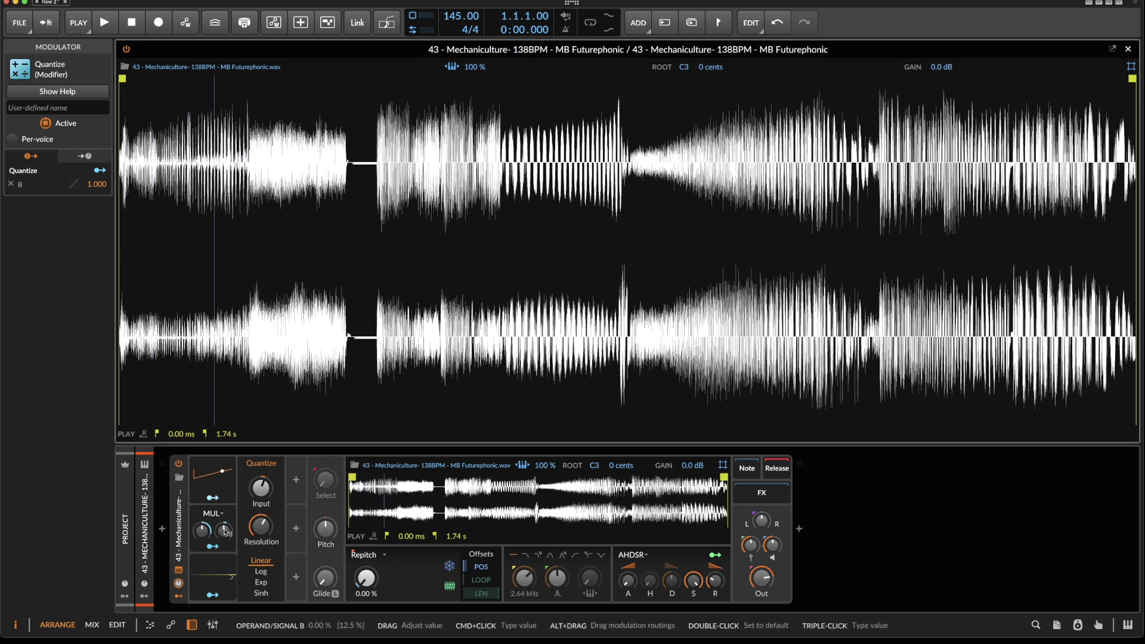
{"action": "left_click_drag", "start_coordinate": [261, 489], "coordinate": [260, 491]}
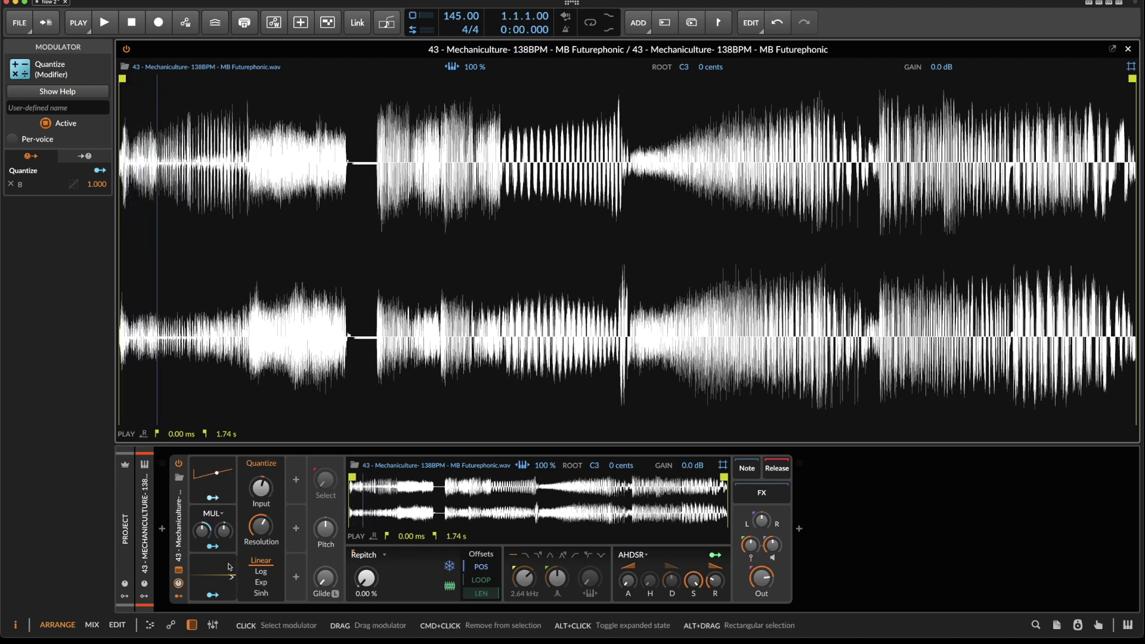
Try 16th note and 8th note timebases for the LFO, and return the timebase to Bar.
{"action": "left_click", "coordinate": [214, 482]}
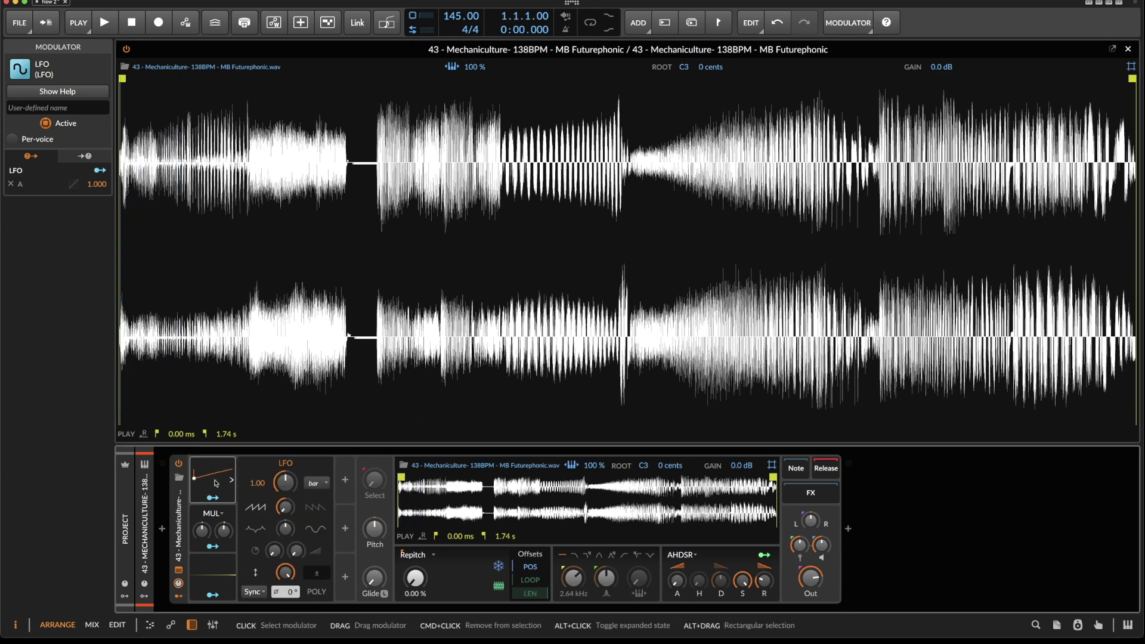
{"action": "left_click", "coordinate": [316, 483]}
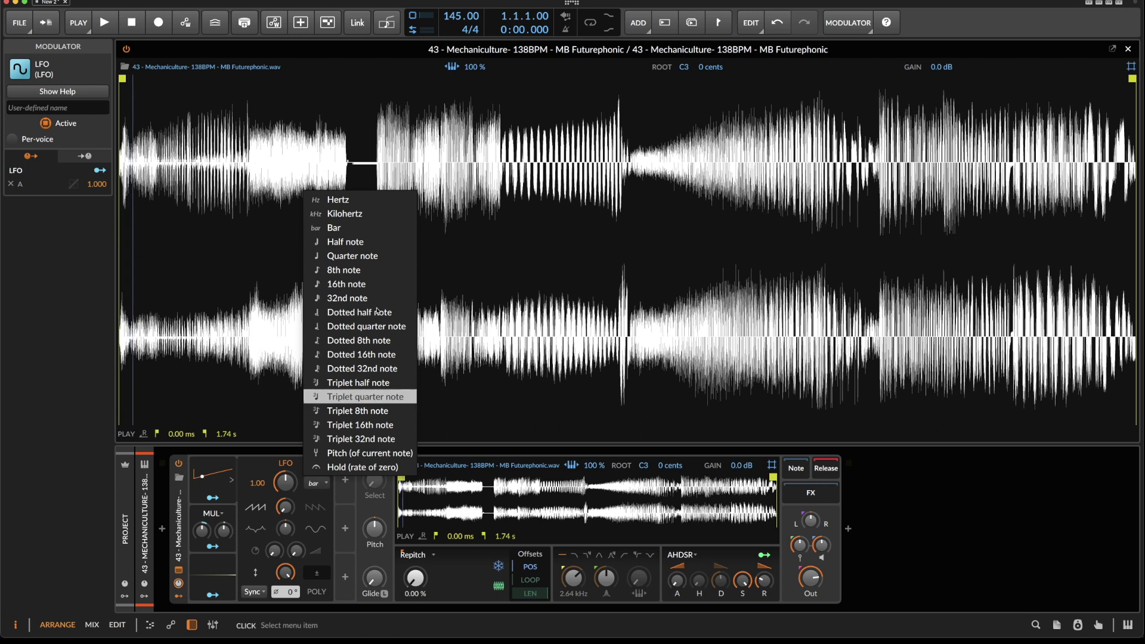
{"action": "left_click", "coordinate": [358, 284]}
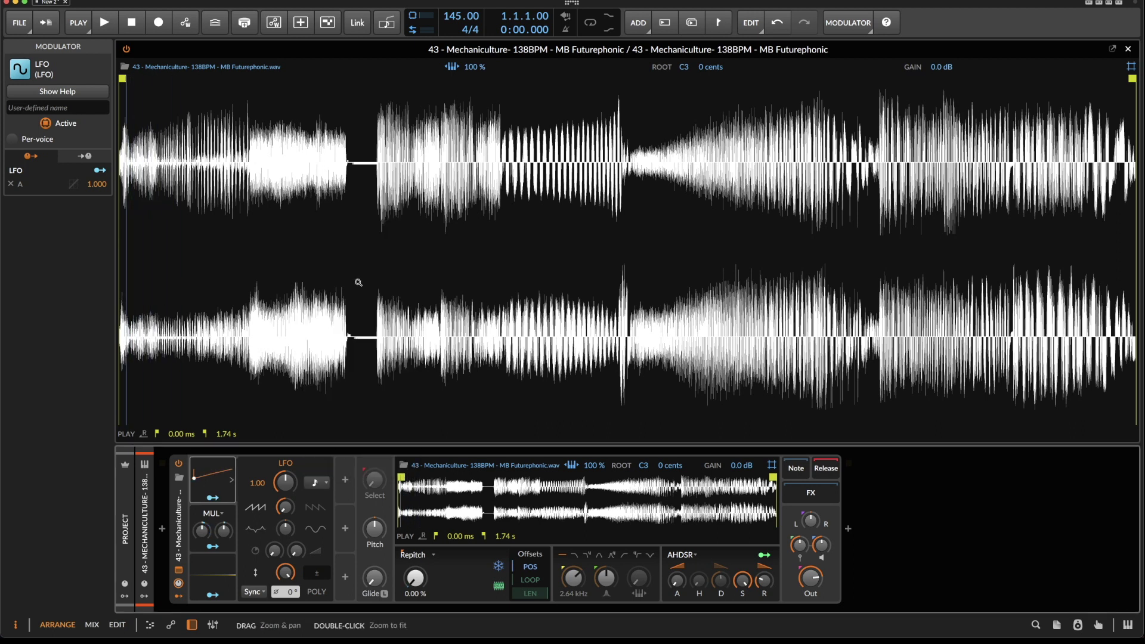
{"action": "left_click", "coordinate": [316, 483]}
{"action": "left_click", "coordinate": [345, 270]}
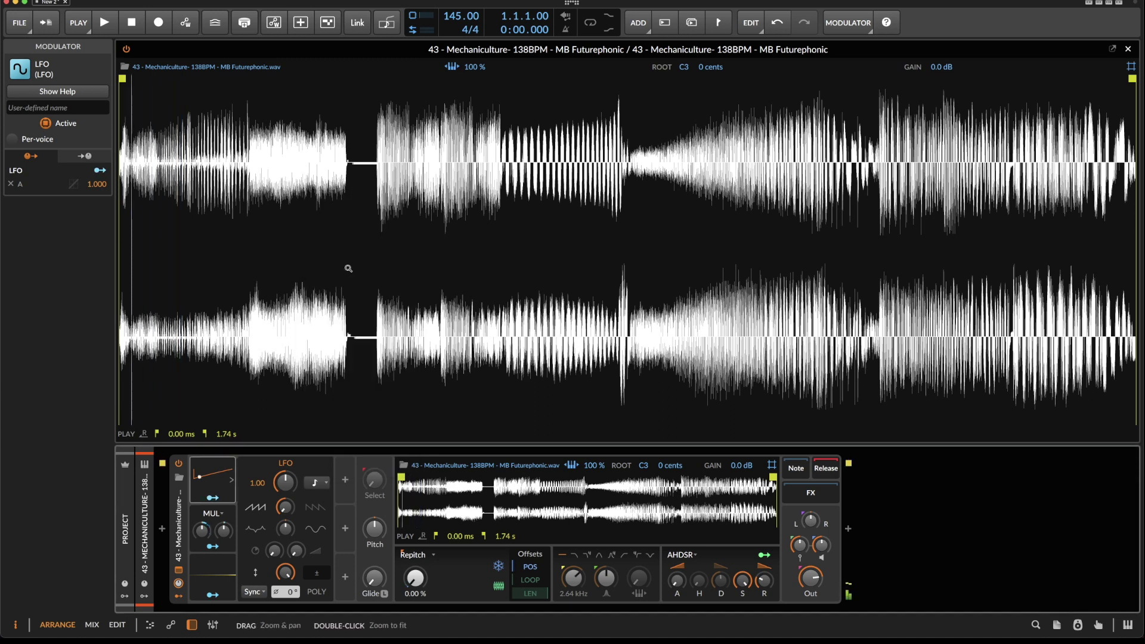
{"action": "left_click", "coordinate": [325, 484]}
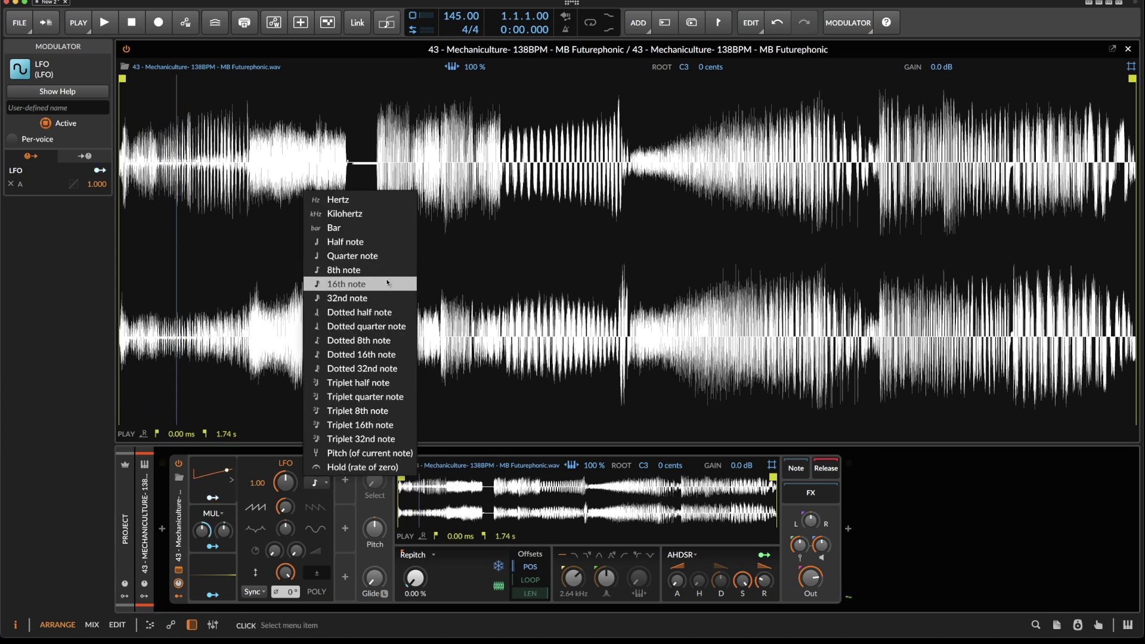
{"action": "left_click", "coordinate": [388, 282]}
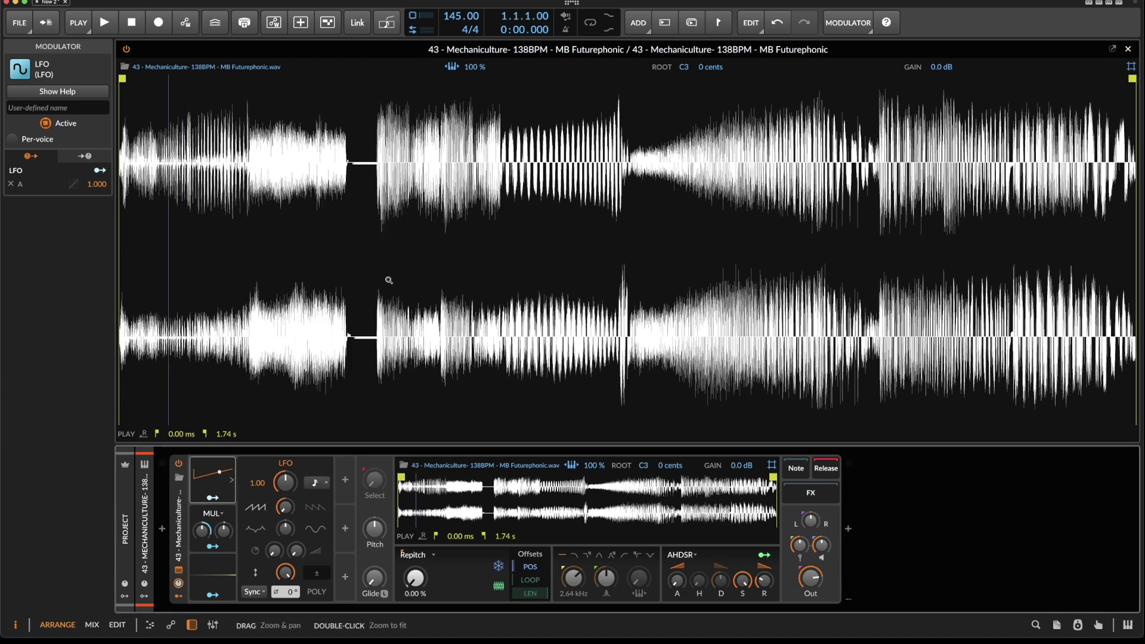
{"action": "left_click", "coordinate": [320, 484]}
{"action": "left_click", "coordinate": [335, 227]}
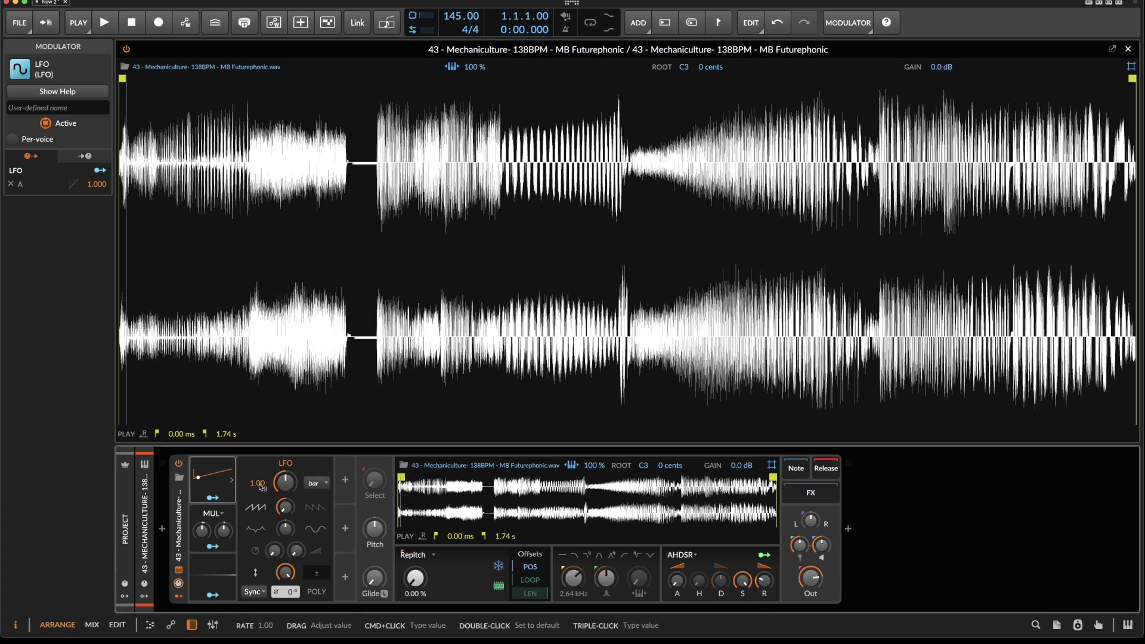
Set the LFO's rate to .125.
{"action": "triple_click", "coordinate": [258, 483]}
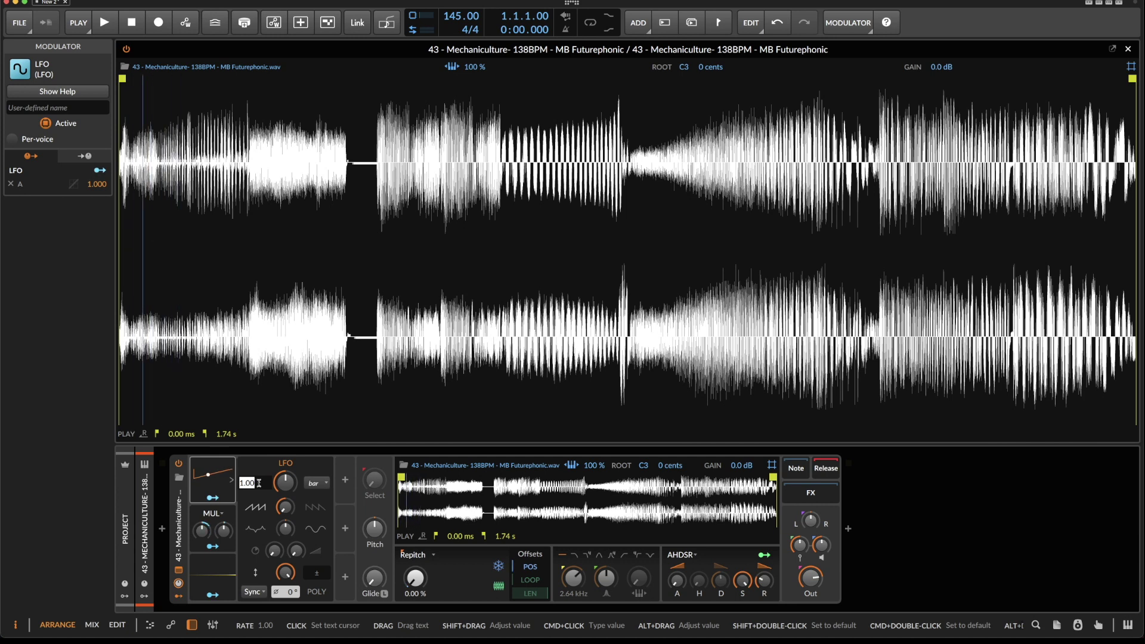
{"action": "key", "text": "BackSpace"}
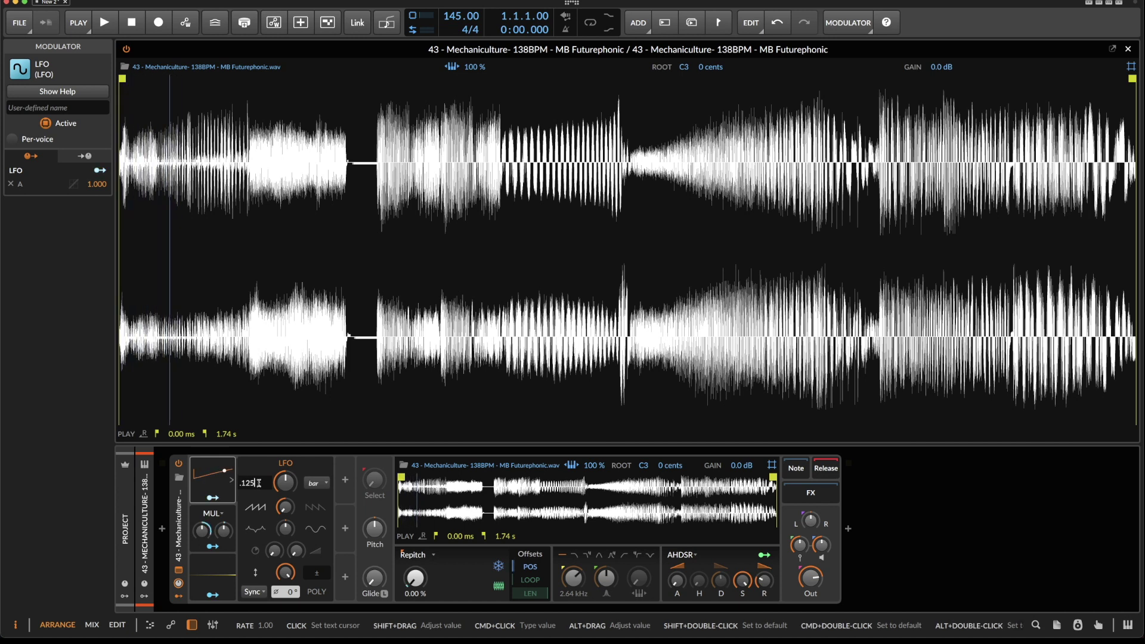
{"action": "key", "text": "Return"}
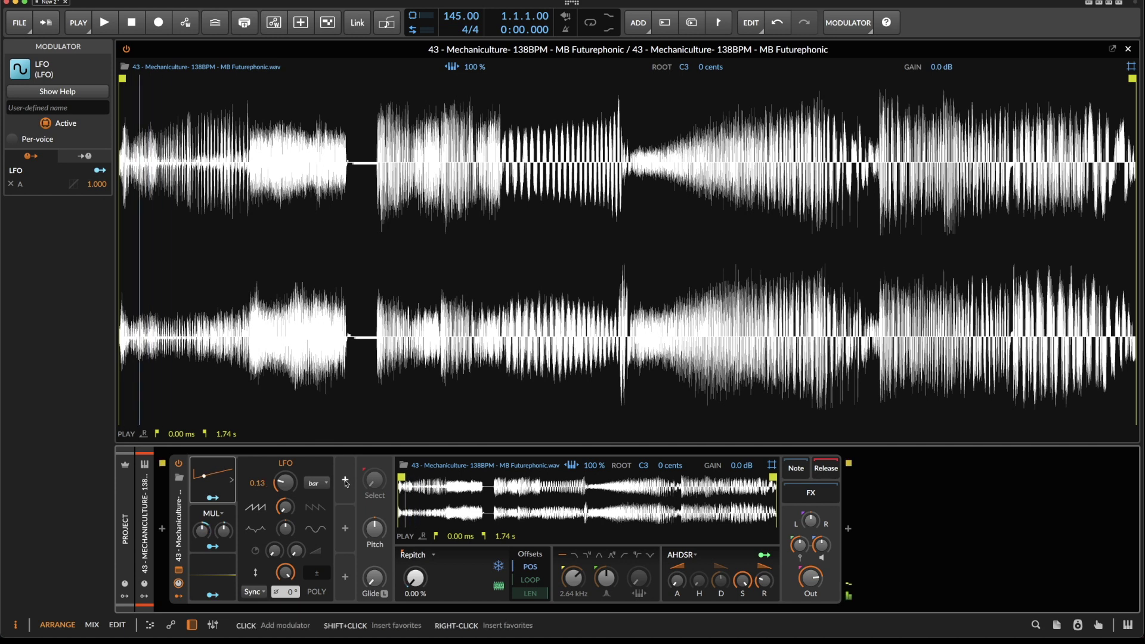
Change the LFO's timebase to Half note.
{"action": "left_click", "coordinate": [326, 483]}
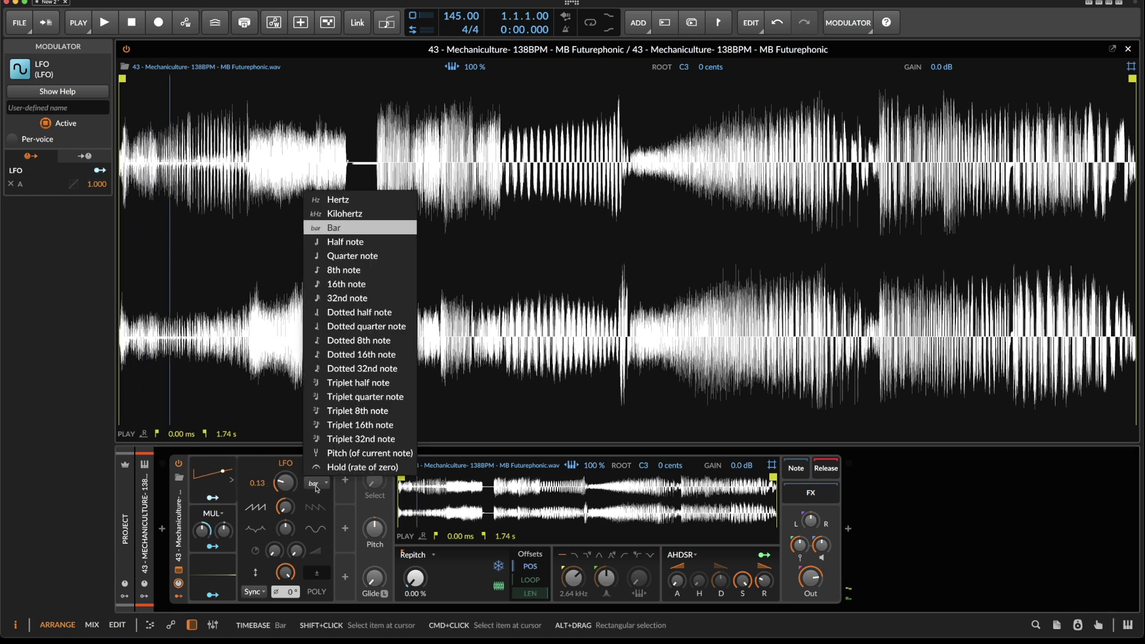
{"action": "left_click", "coordinate": [386, 245]}
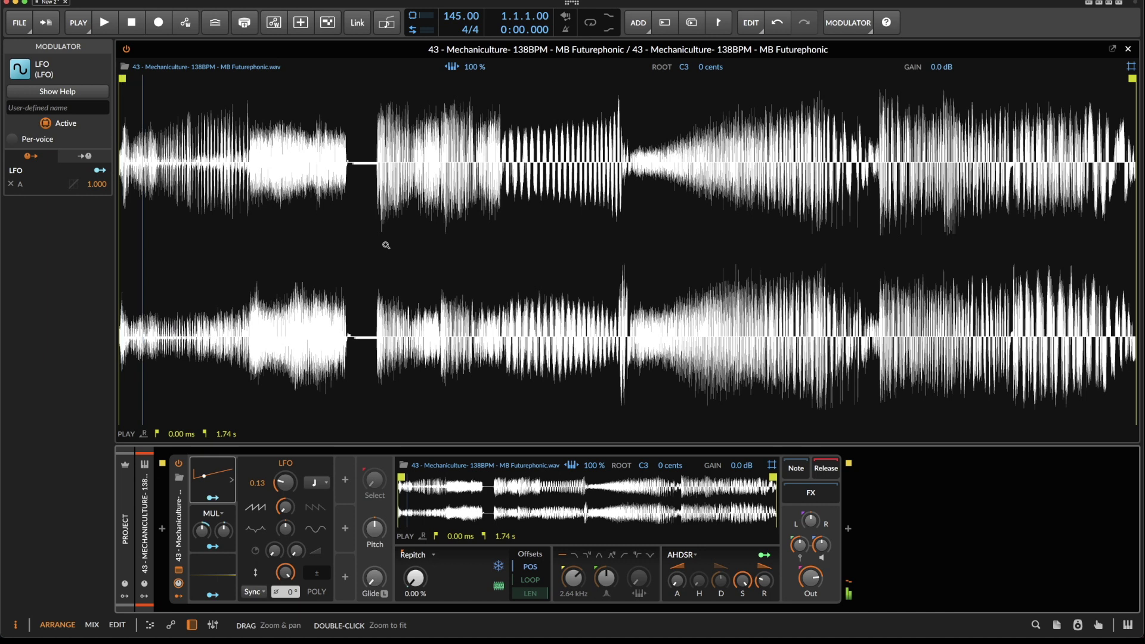
{"action": "left_click", "coordinate": [315, 482]}
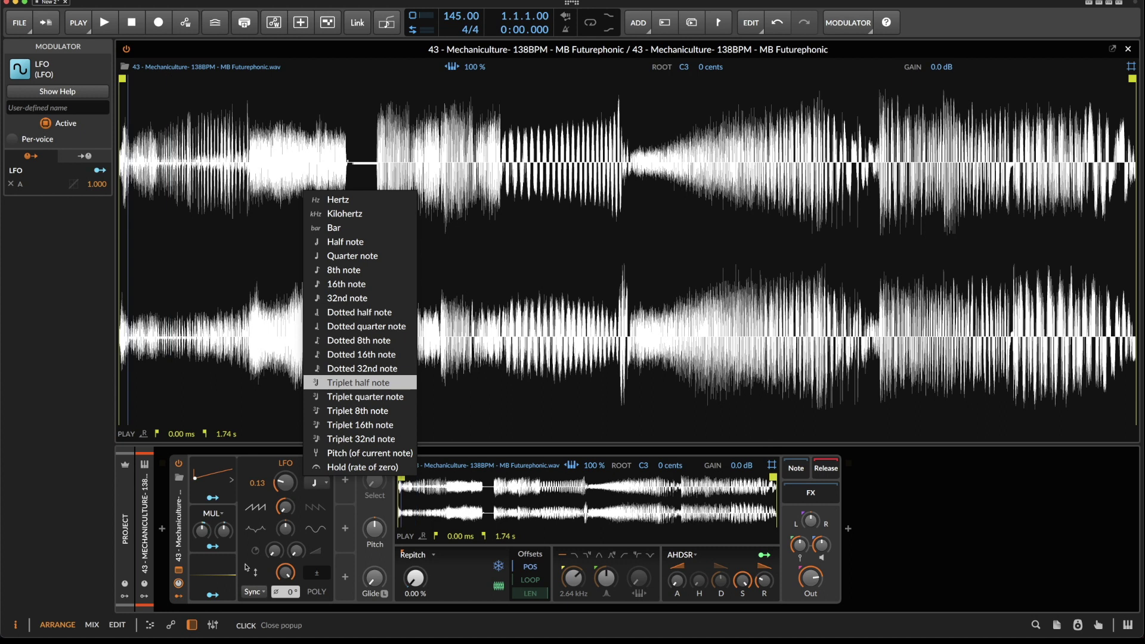
{"action": "left_click", "coordinate": [343, 490]}
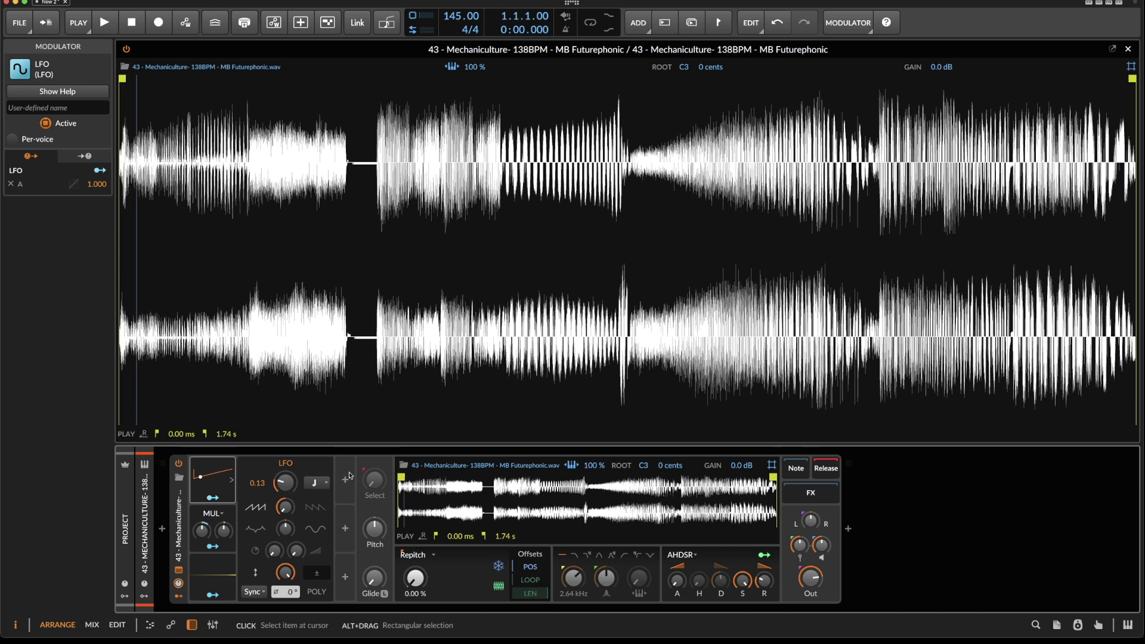
Add a Steps modulator to the Sampler in the empty slot beside the LFO and set it to 8 steps.
{"action": "left_click", "coordinate": [349, 482]}
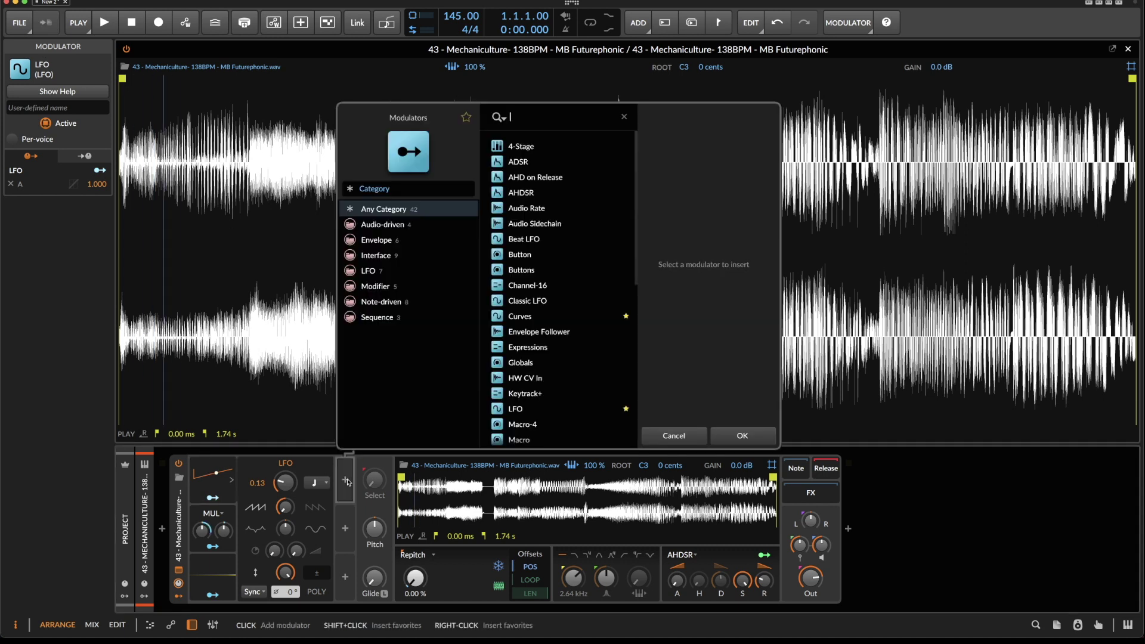
{"action": "type", "text": "ste"}
{"action": "key", "text": "Down"}
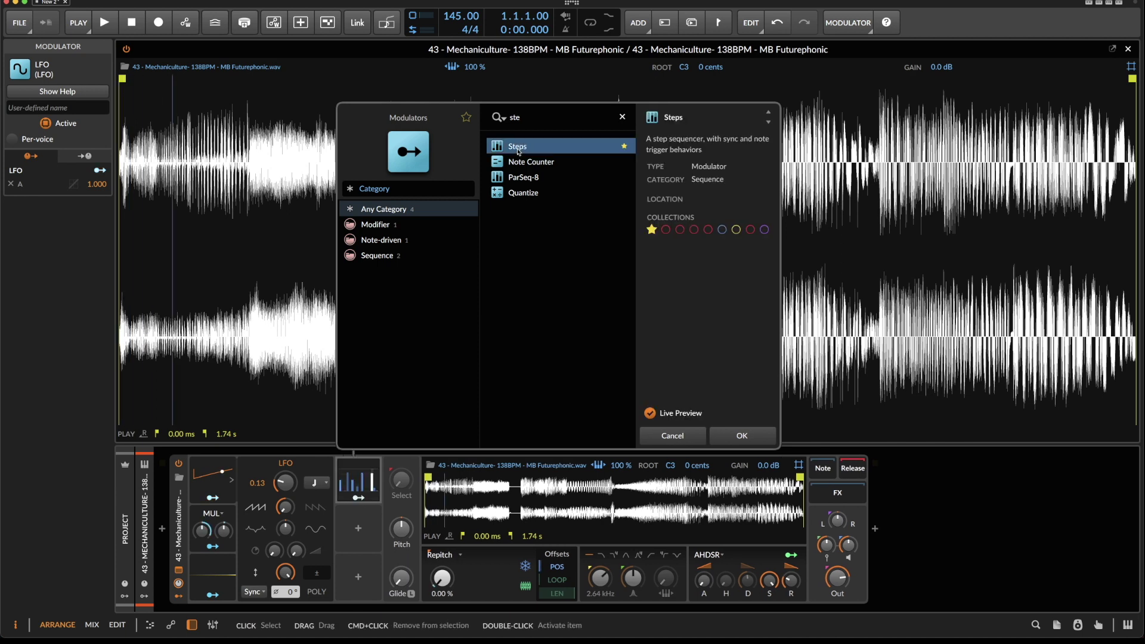
{"action": "left_click", "coordinate": [745, 436]}
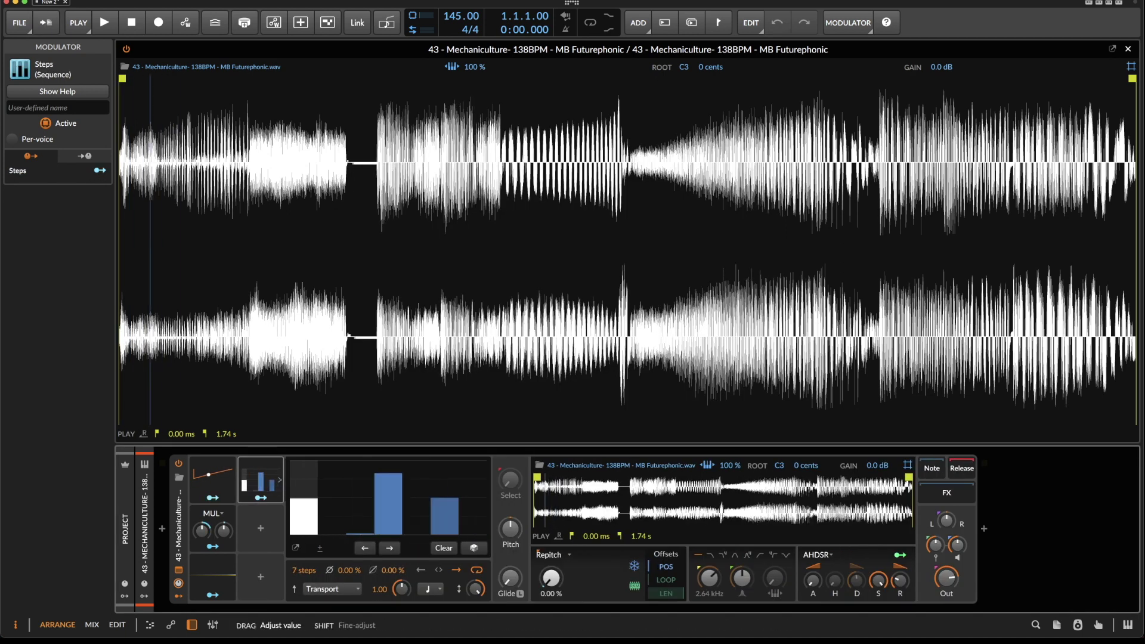
{"action": "left_click_drag", "start_coordinate": [300, 571], "coordinate": [300, 566]}
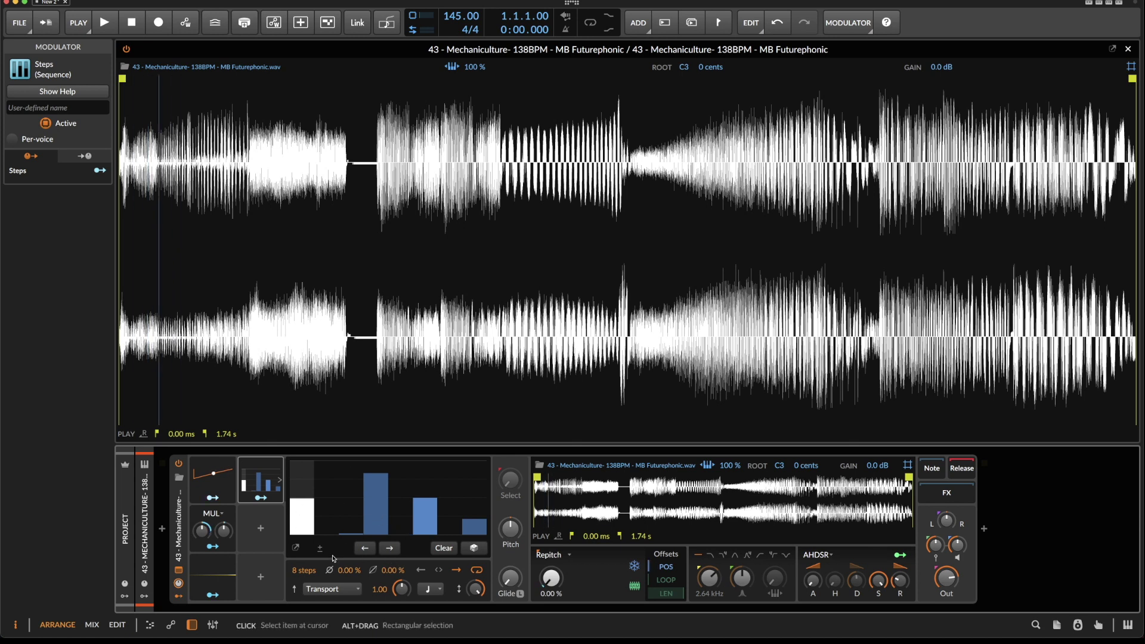
Set the Quantize modulator's input to about 0.11.
{"action": "left_click", "coordinate": [213, 513]}
{"action": "left_click", "coordinate": [194, 519]}
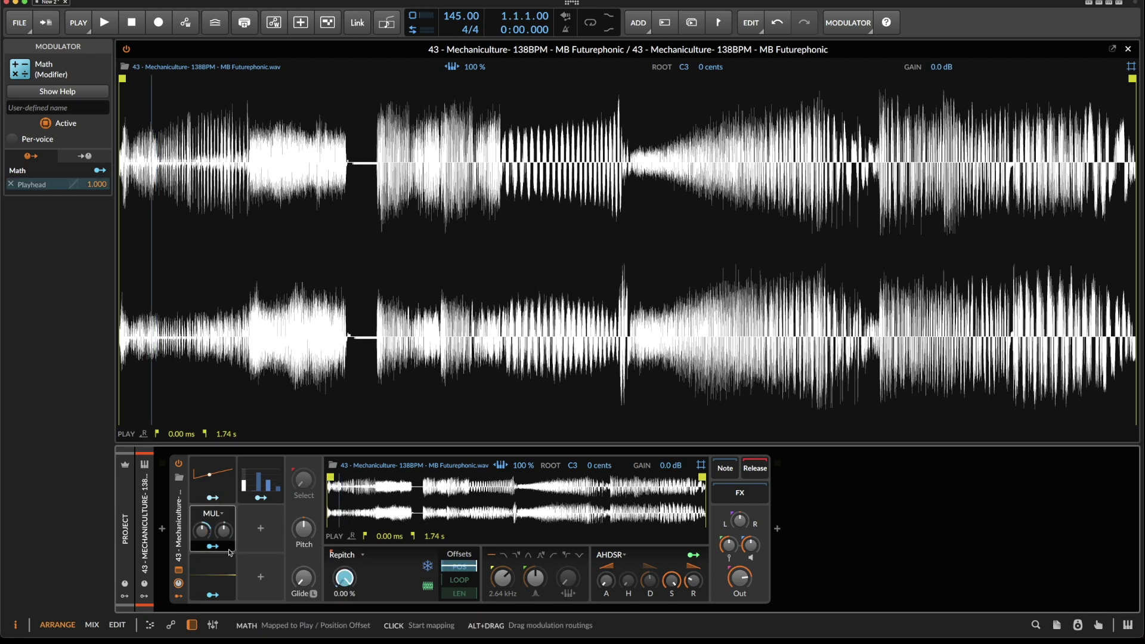
{"action": "left_click", "coordinate": [212, 574]}
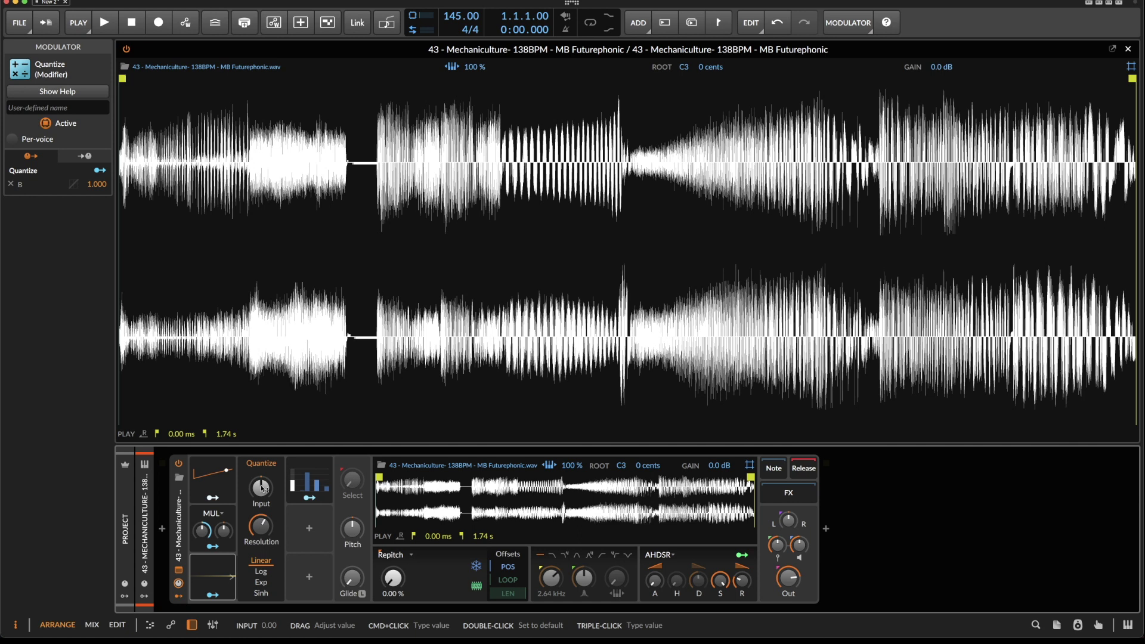
{"action": "left_click_drag", "start_coordinate": [263, 488], "coordinate": [267, 489]}
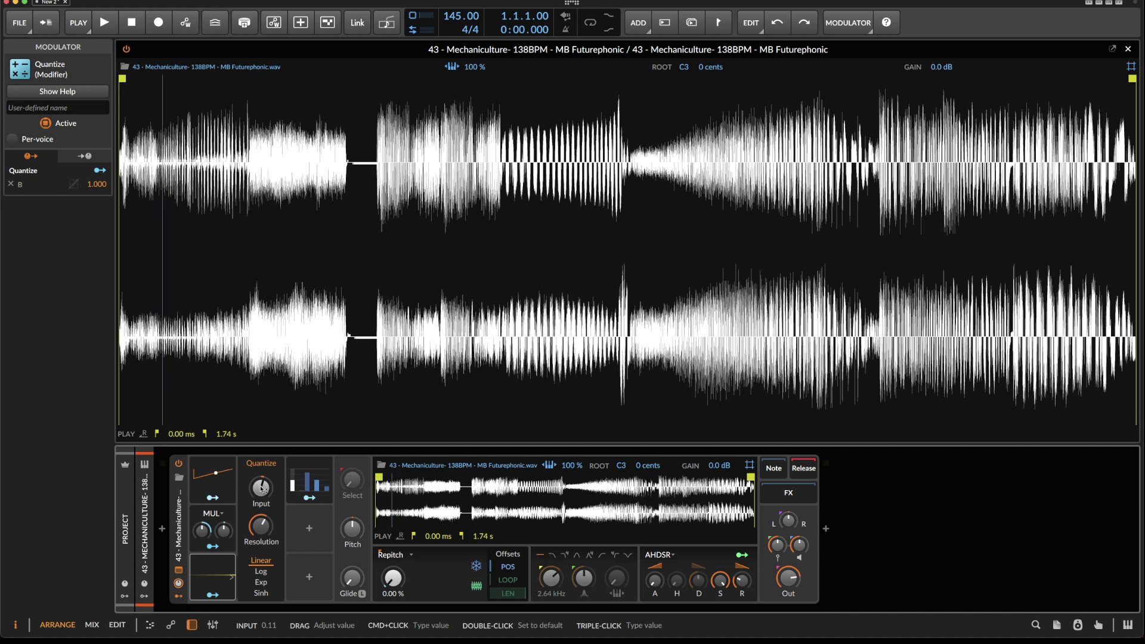
Raise the first step of the Steps modulator to full height.
{"action": "left_click", "coordinate": [213, 484]}
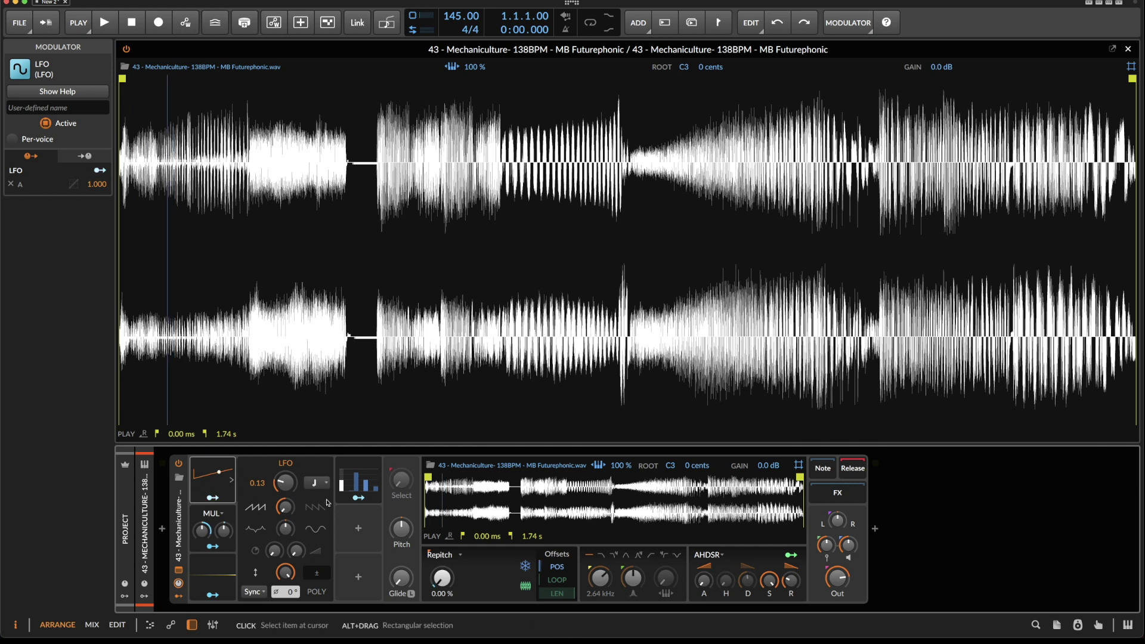
{"action": "left_click", "coordinate": [353, 483]}
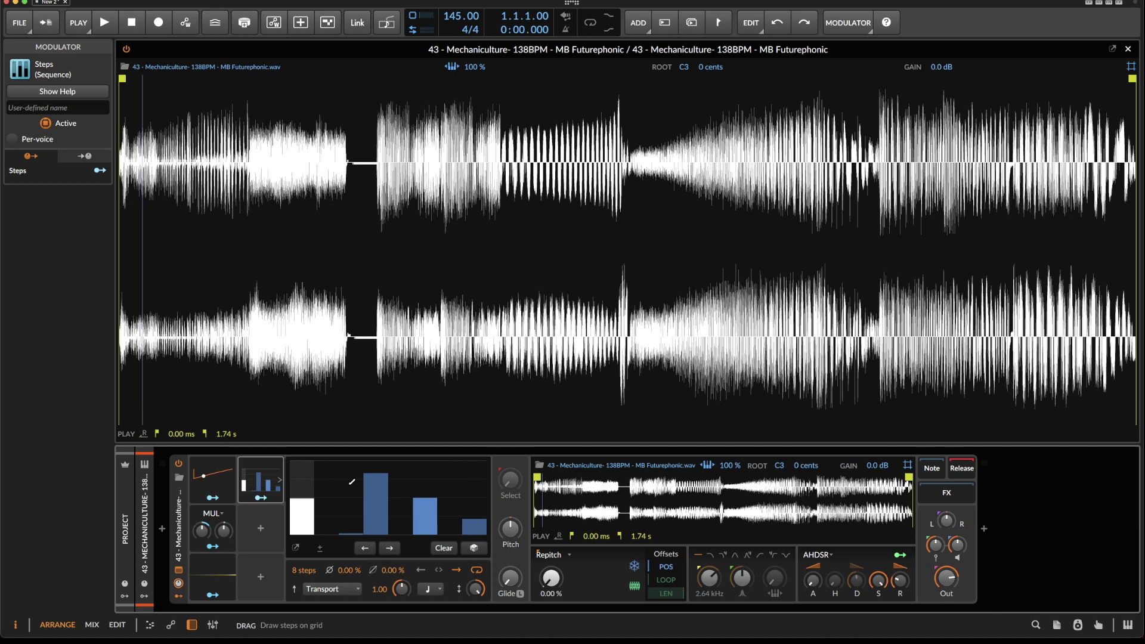
{"action": "left_click_drag", "start_coordinate": [313, 495], "coordinate": [298, 438]}
Map the Steps modulator to the LFO's timebase, reaching from Half note to 16th note, and open the timebase choices.
{"action": "left_click", "coordinate": [221, 478]}
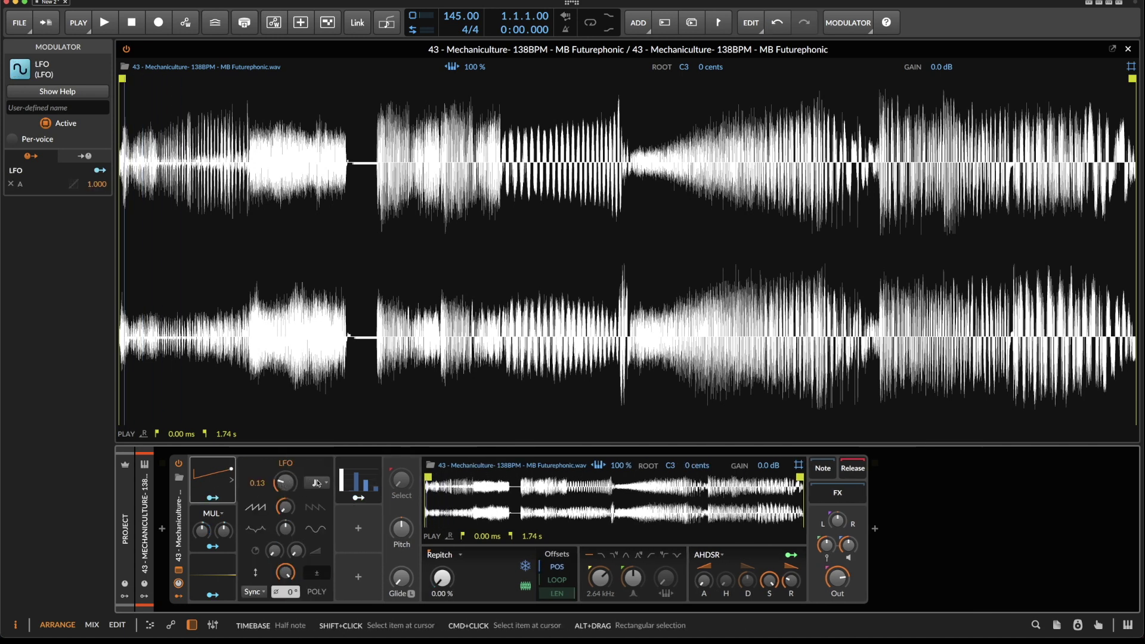
{"action": "left_click", "coordinate": [357, 498]}
{"action": "left_click_drag", "start_coordinate": [324, 484], "coordinate": [317, 415]}
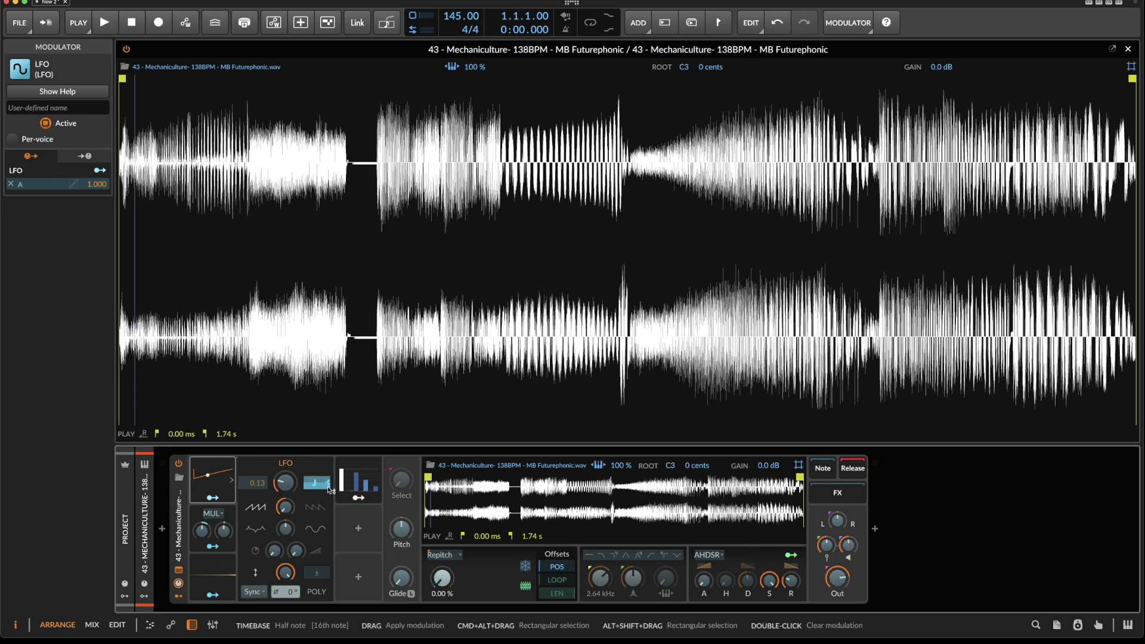
{"action": "left_click", "coordinate": [358, 497]}
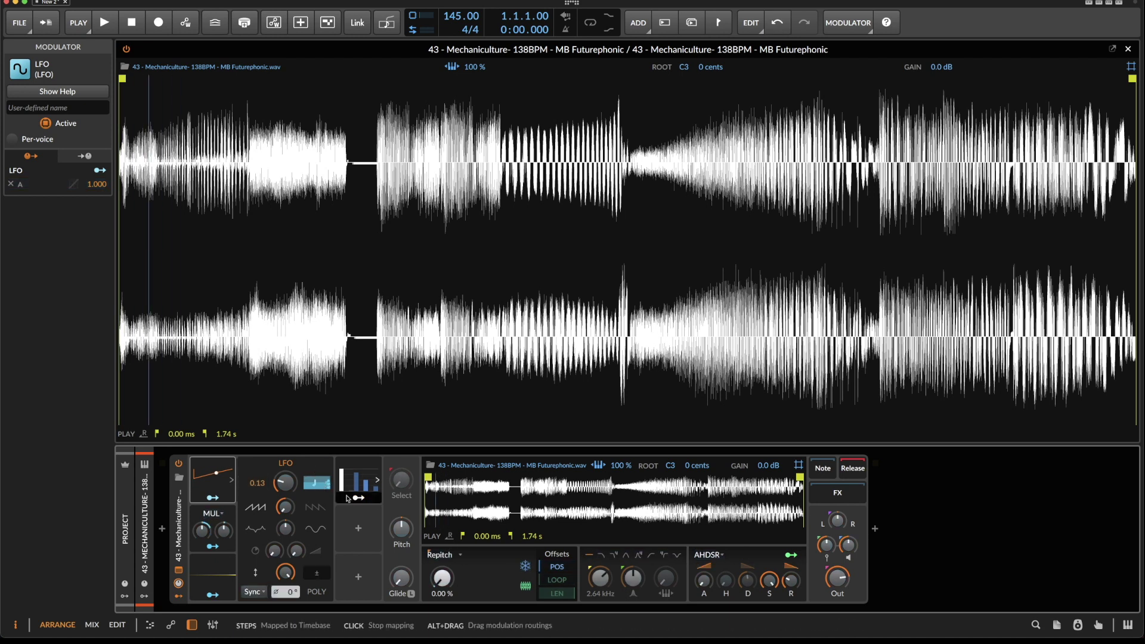
{"action": "left_click", "coordinate": [317, 484]}
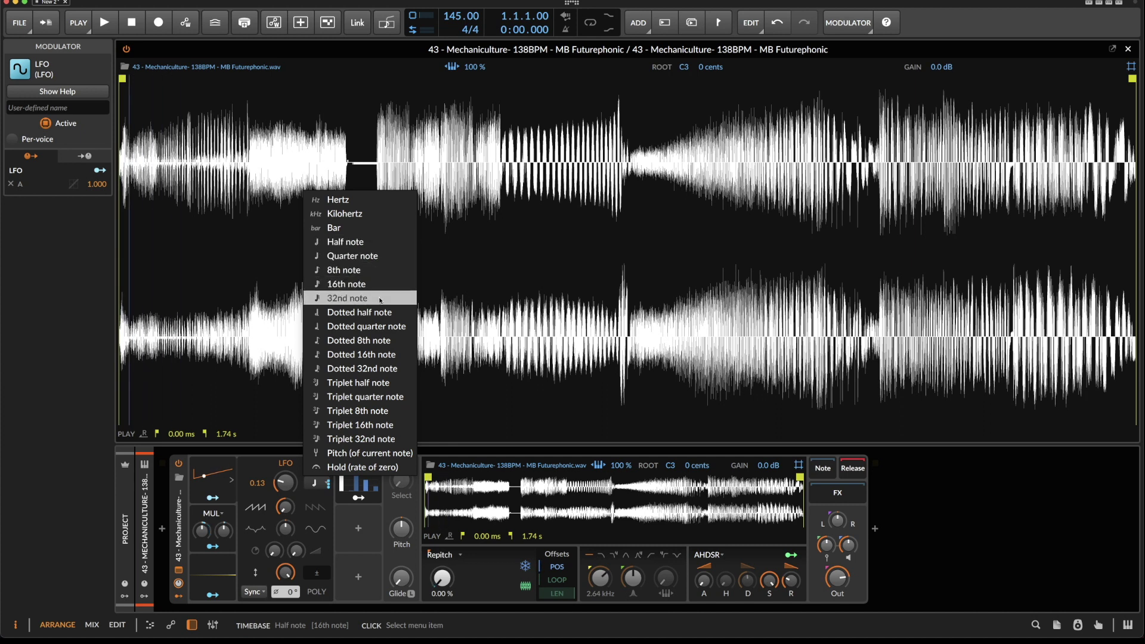
Dismiss the LFO's timebase choices and start playback to audition the Steps modulation of the timebase.
{"action": "left_click", "coordinate": [253, 457]}
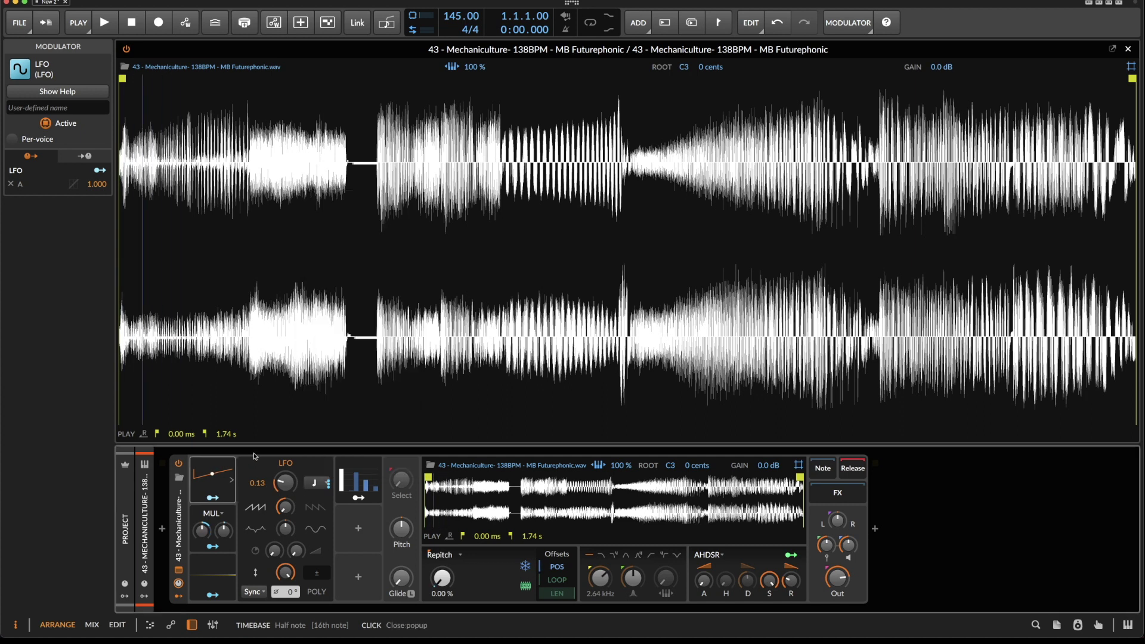
{"action": "left_click", "coordinate": [359, 497]}
{"action": "left_click_drag", "start_coordinate": [317, 483], "coordinate": [319, 485]}
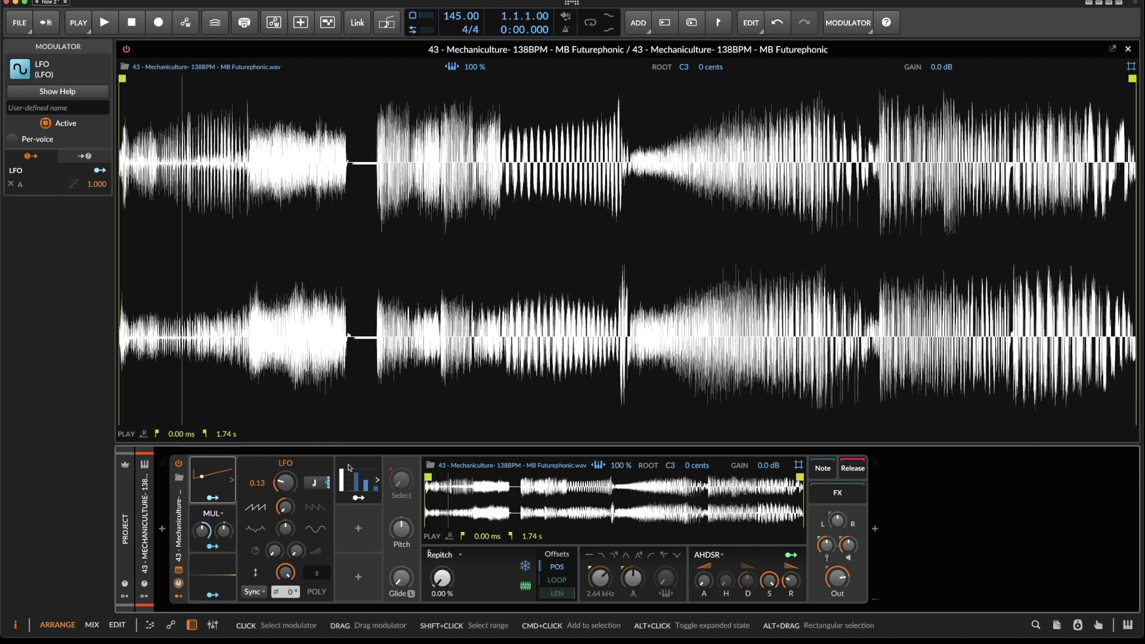
{"action": "key", "text": "space"}
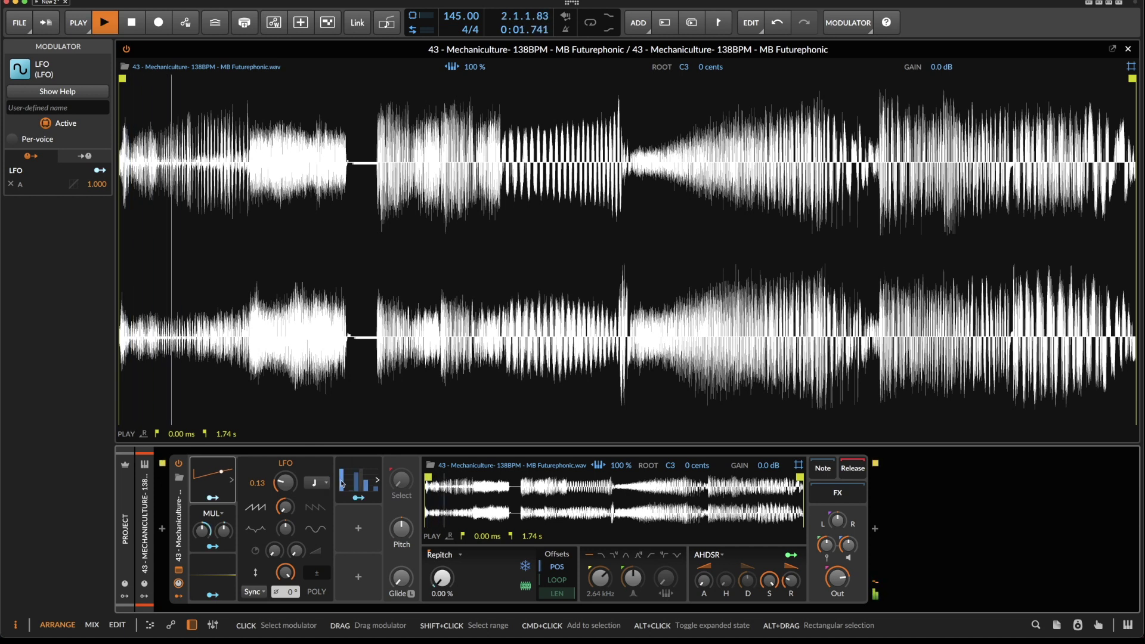
Expand the Steps modulator that drives the LFO timebase and redraw its step heights during playback.
{"action": "left_click", "coordinate": [344, 483]}
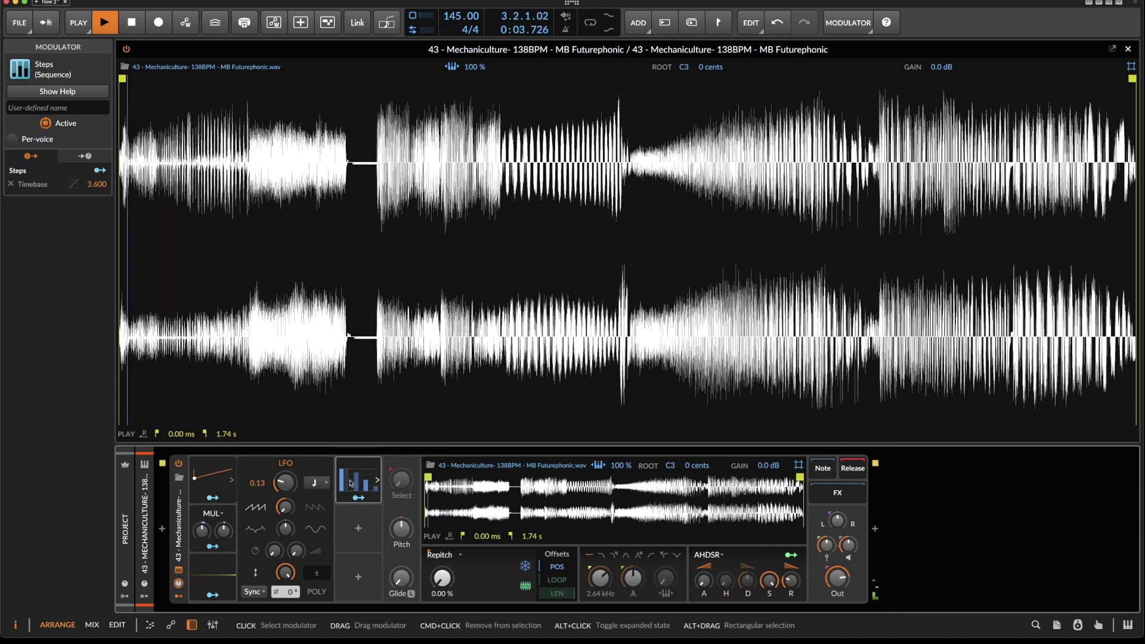
{"action": "left_click", "coordinate": [351, 484]}
{"action": "mouse_move", "coordinate": [351, 488]}
{"action": "left_mouse_down"}
{"action": "mouse_move", "coordinate": [334, 516]}
{"action": "mouse_move", "coordinate": [308, 518]}
{"action": "mouse_move", "coordinate": [375, 472]}
{"action": "mouse_move", "coordinate": [428, 523]}
{"action": "mouse_move", "coordinate": [475, 485]}
{"action": "left_mouse_up"}
{"action": "left_click", "coordinate": [448, 507]}
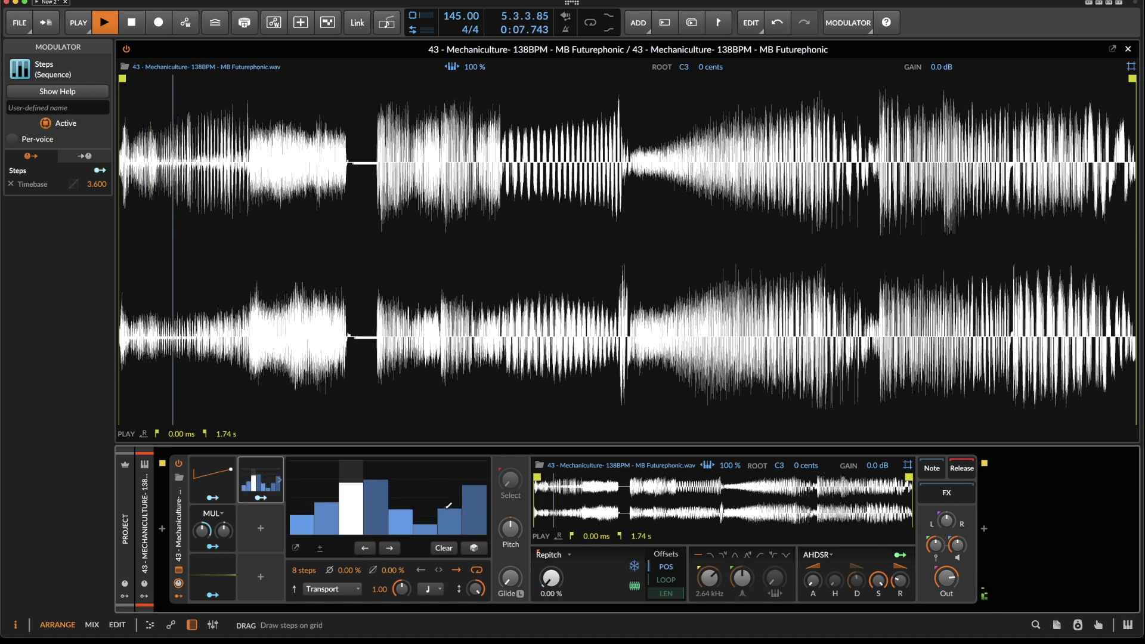
Clear all steps of the timebase Steps modulator and duplicate the modulator into the empty slot below it.
{"action": "mouse_move", "coordinate": [358, 495]}
{"action": "left_mouse_down"}
{"action": "mouse_move", "coordinate": [363, 526]}
{"action": "mouse_move", "coordinate": [475, 560]}
{"action": "mouse_move", "coordinate": [500, 556]}
{"action": "left_mouse_up"}
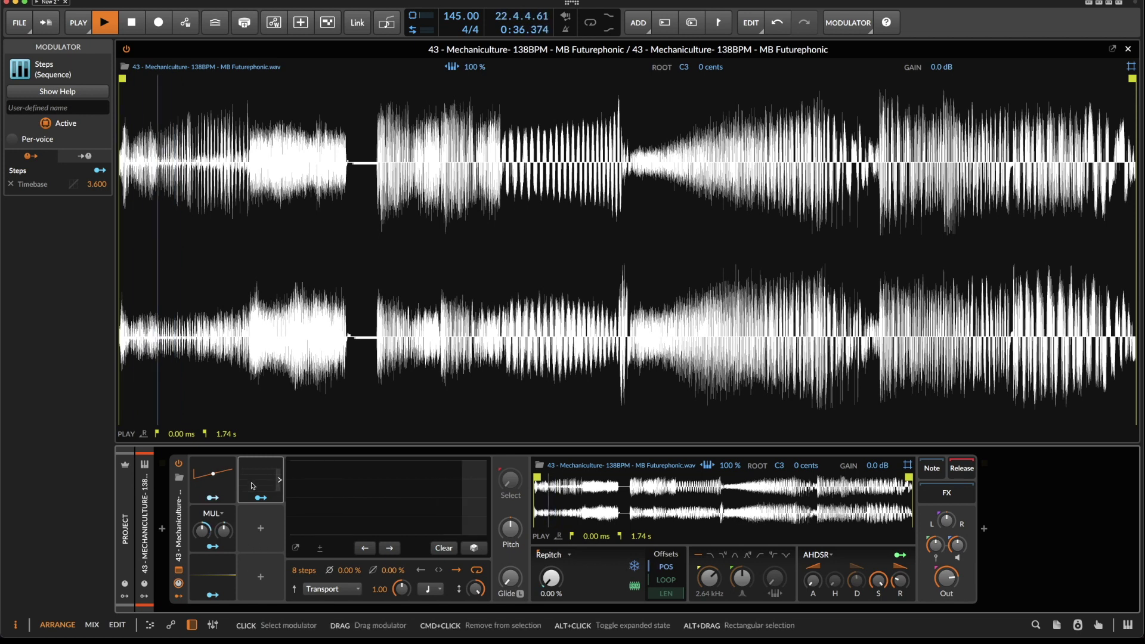
{"action": "key", "text": "super+d"}
{"action": "left_click_drag", "start_coordinate": [502, 470], "coordinate": [299, 511]}
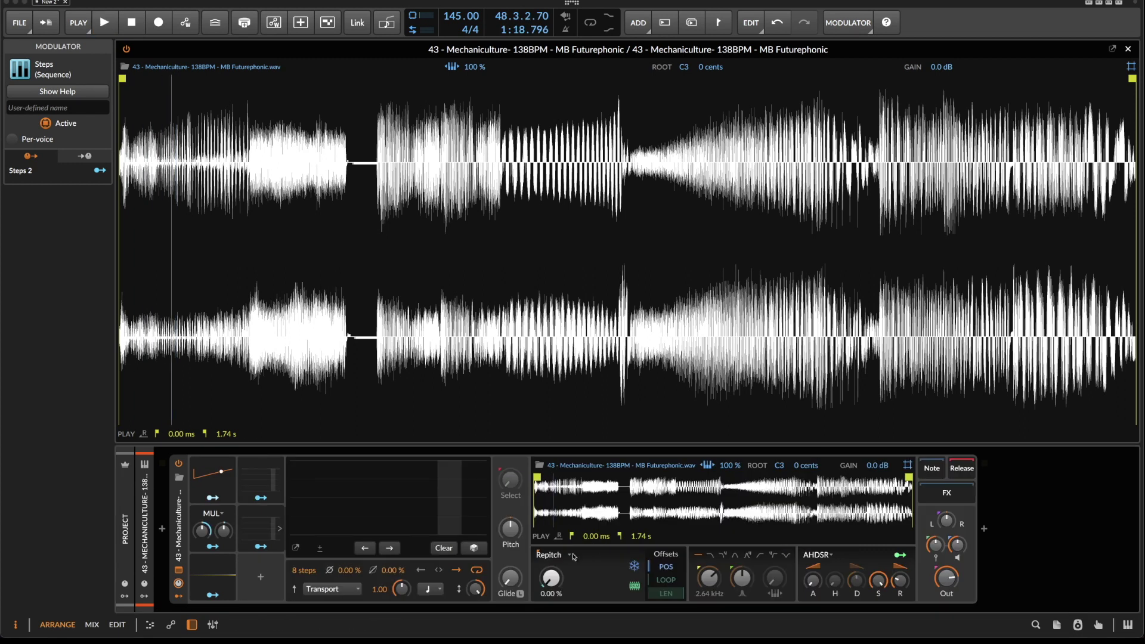
Add a Quantize modulator in the empty slot under the duplicated Steps modulator and set its resolution to 10.
{"action": "left_click", "coordinate": [260, 576]}
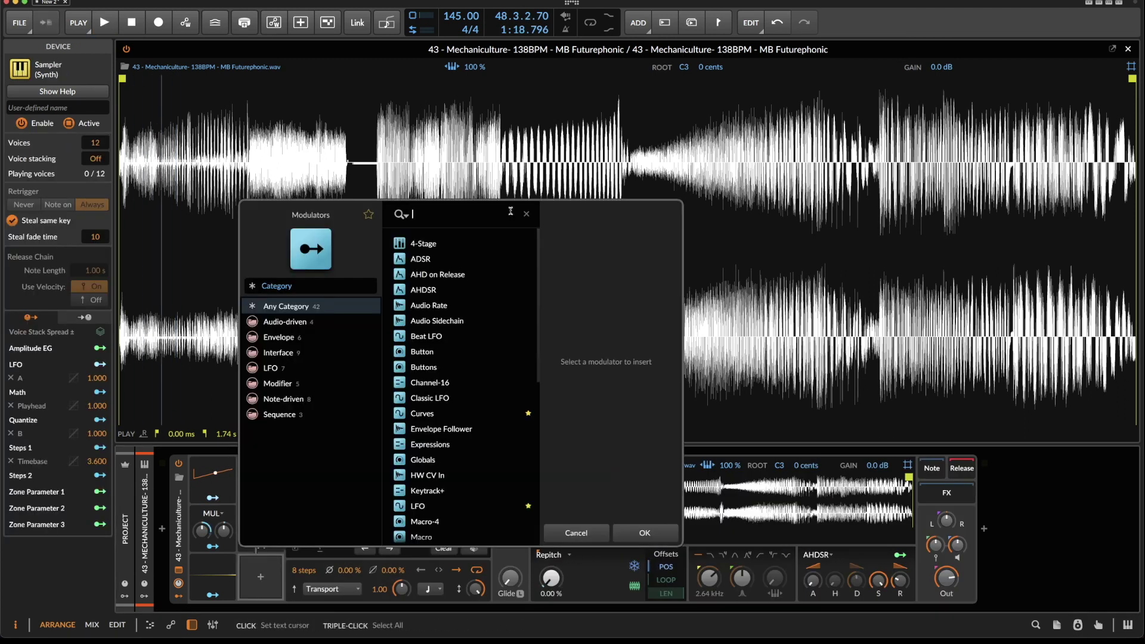
{"action": "type", "text": "qu"}
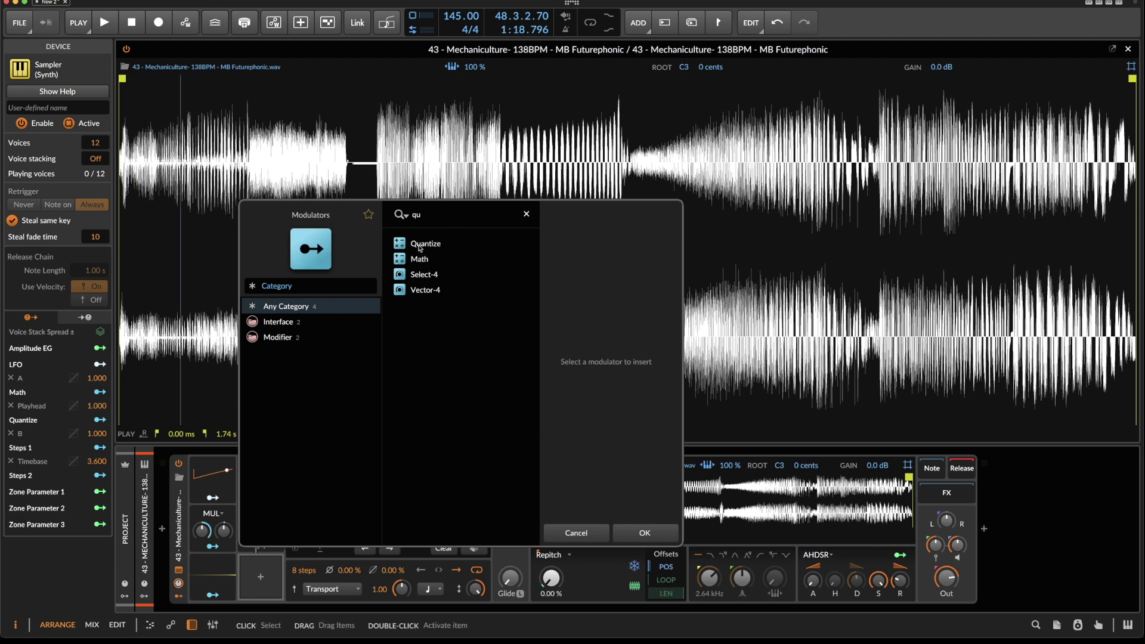
{"action": "key", "text": "Return"}
{"action": "left_click", "coordinate": [268, 567]}
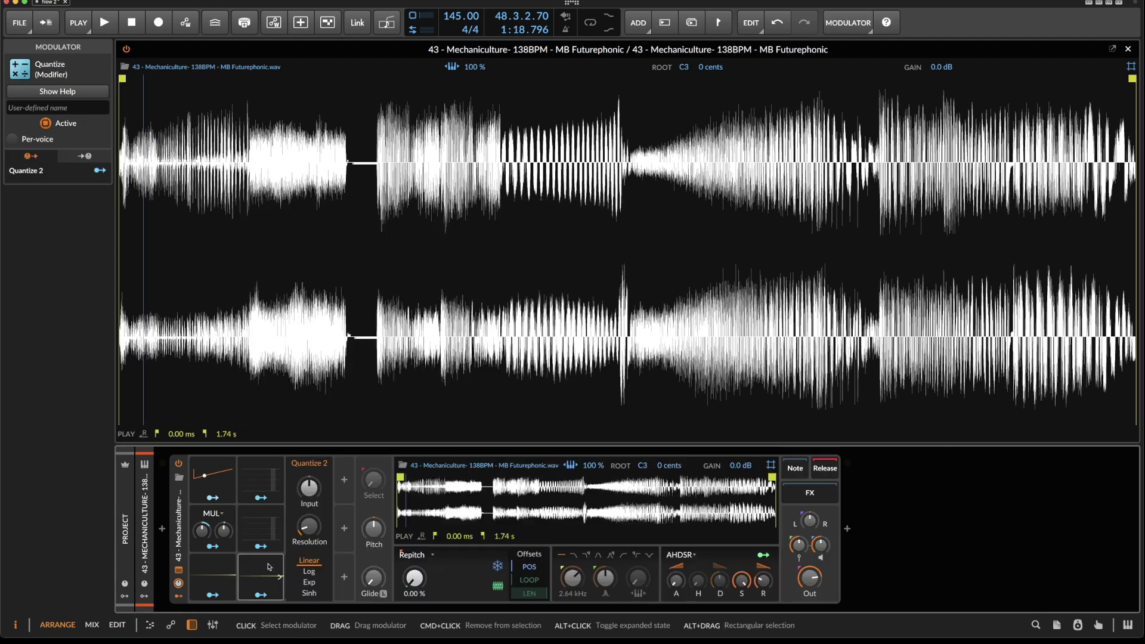
{"action": "triple_click", "coordinate": [306, 527]}
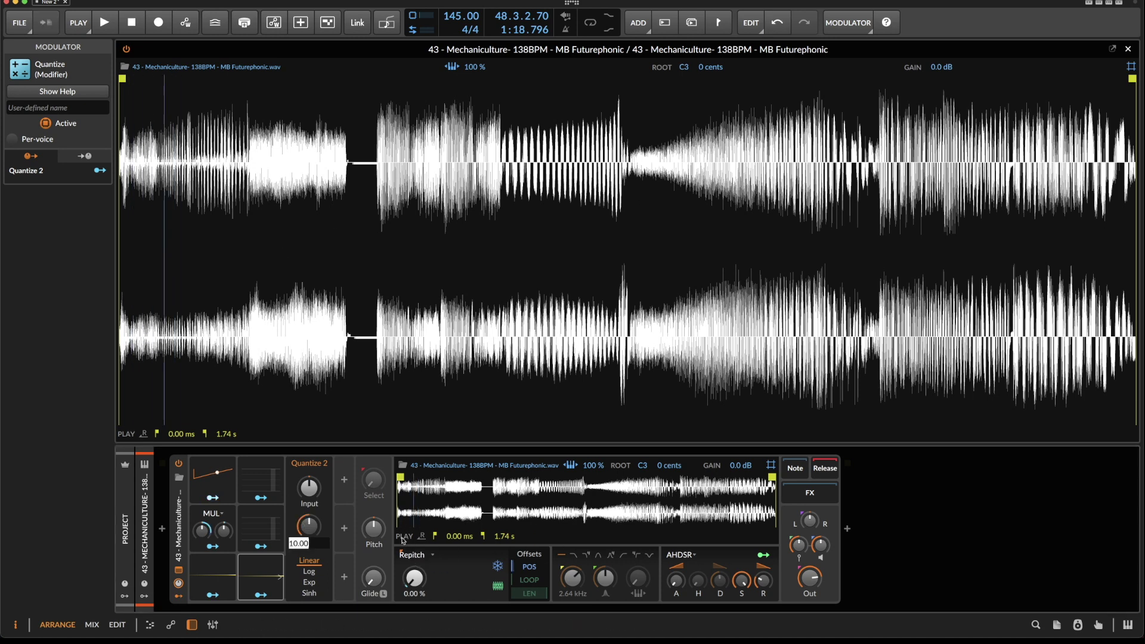
{"action": "key", "text": "Return"}
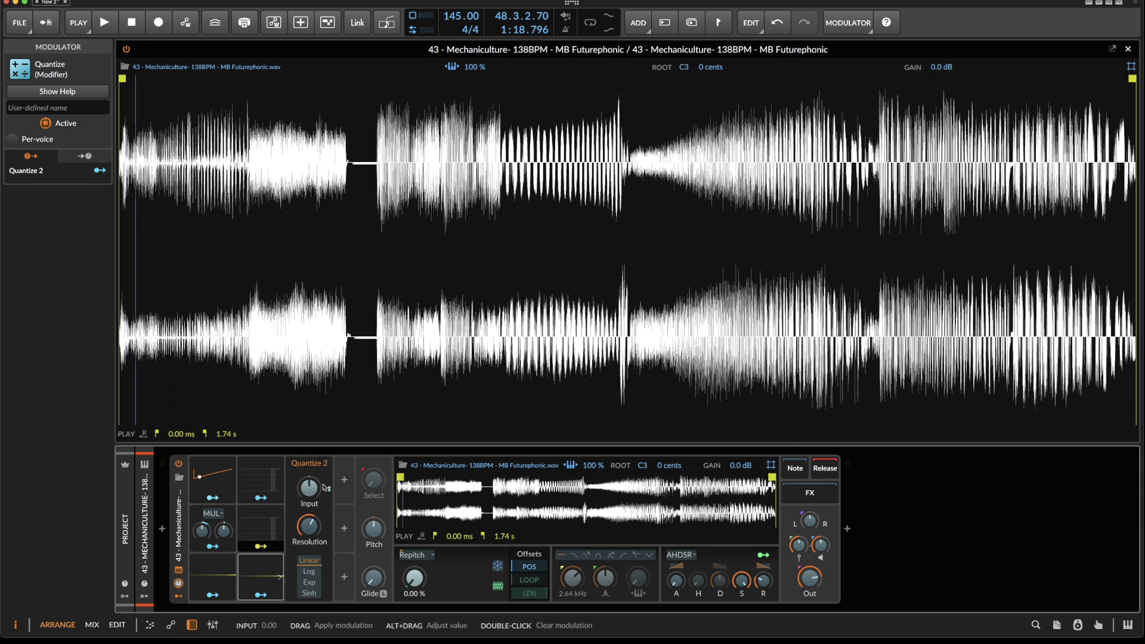
Map Steps 2 to the input of Quantize 2 and Quantize 2 to the Sampler's playhead, both with amount 1.000.
{"action": "left_click_drag", "start_coordinate": [261, 546], "coordinate": [309, 488]}
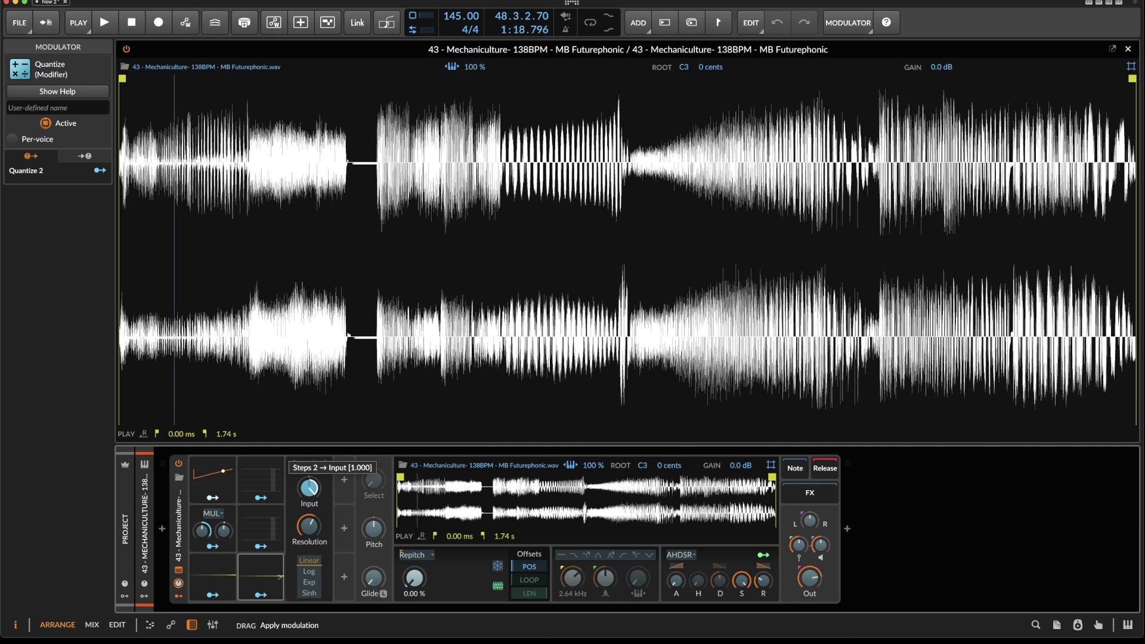
{"action": "left_click", "coordinate": [256, 548]}
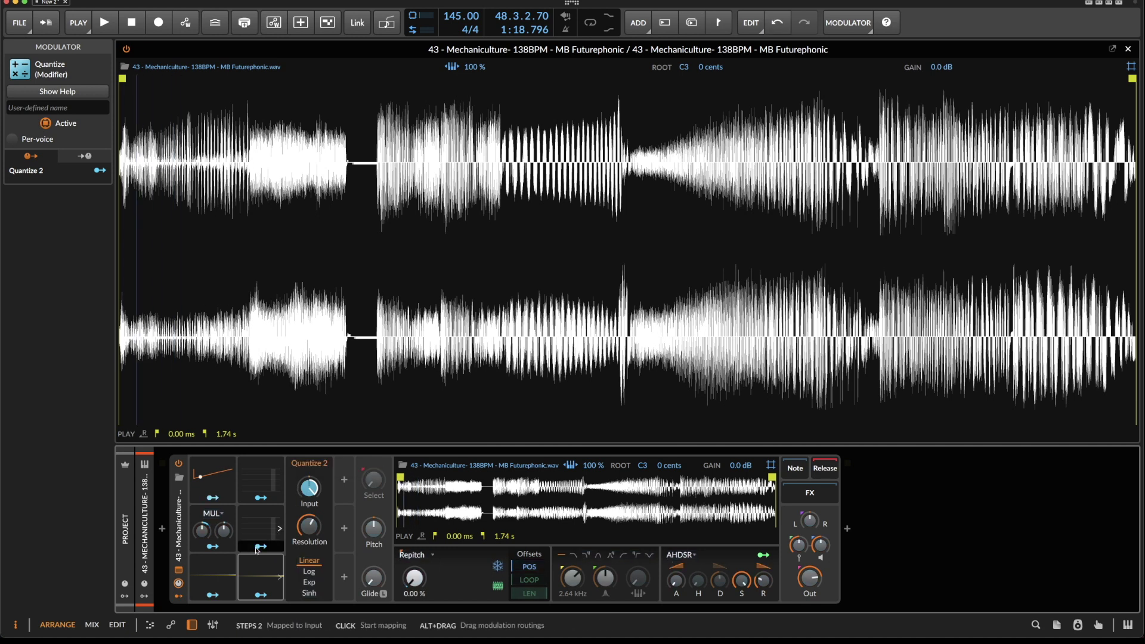
{"action": "left_click", "coordinate": [263, 596]}
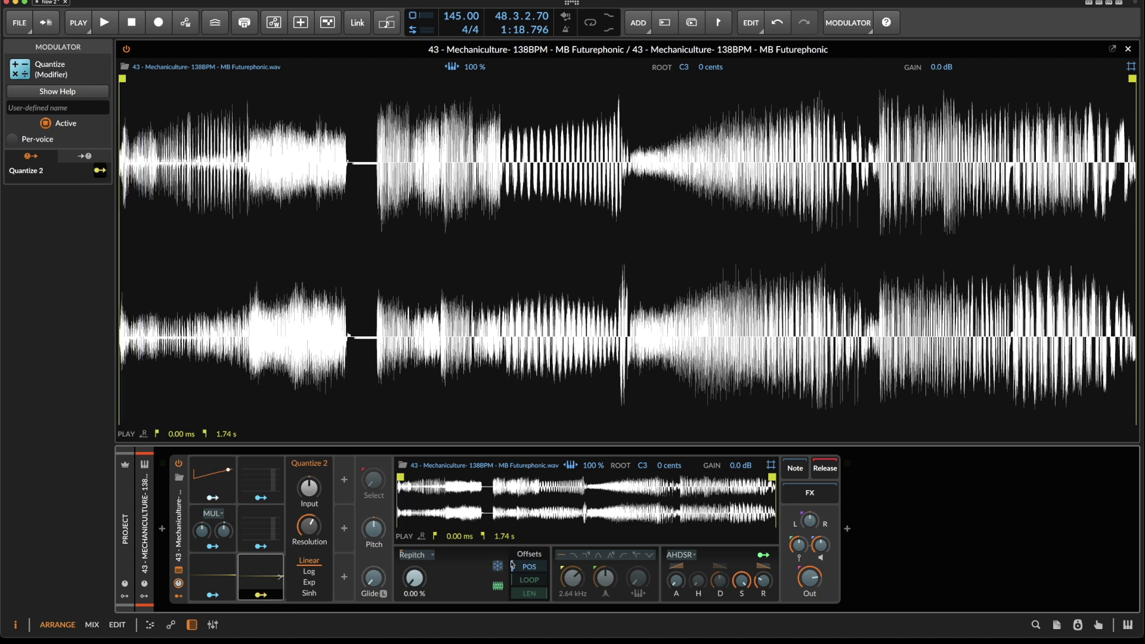
{"action": "left_click_drag", "start_coordinate": [512, 565], "coordinate": [512, 548]}
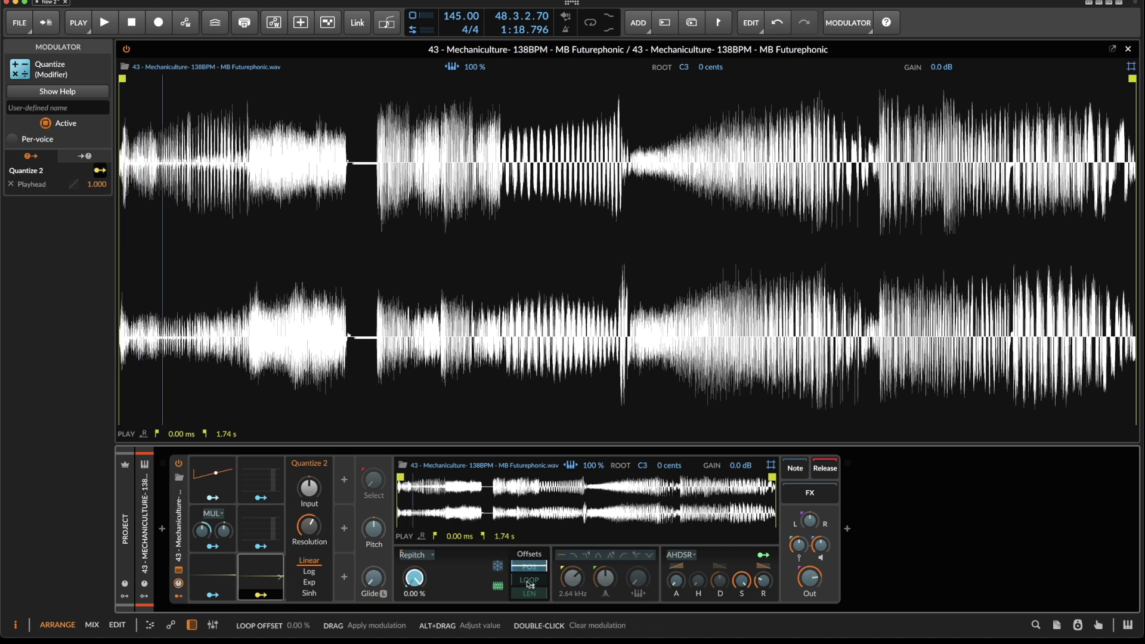
Draw step heights in Steps 2, raising the seventh step to about a third and setting the third to about half height.
{"action": "left_click", "coordinate": [281, 517]}
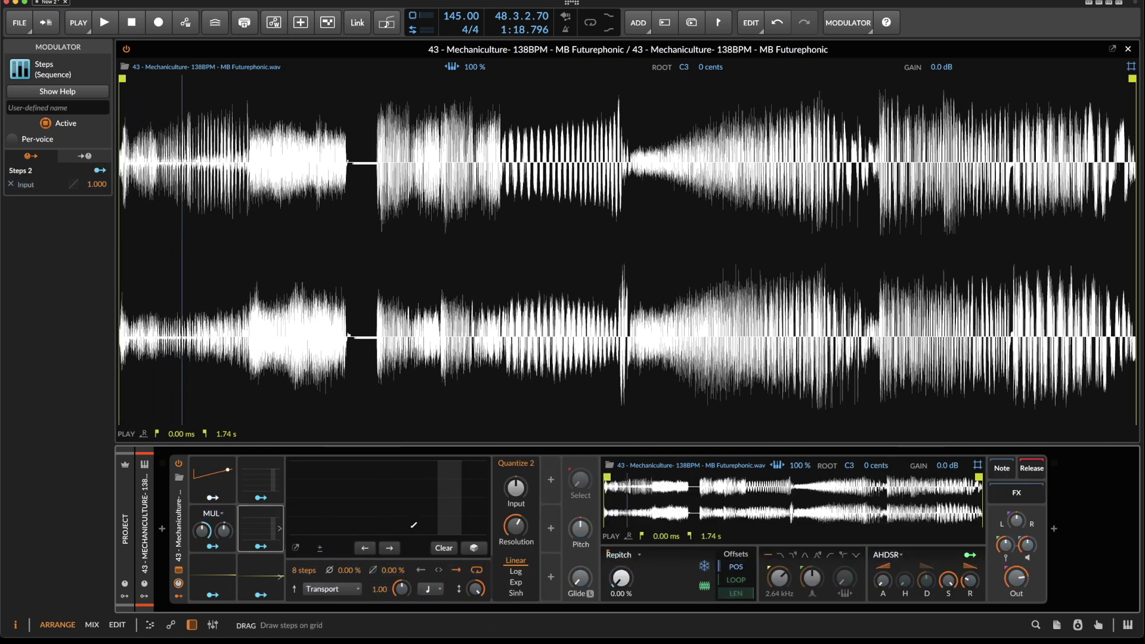
{"action": "left_click", "coordinate": [454, 520]}
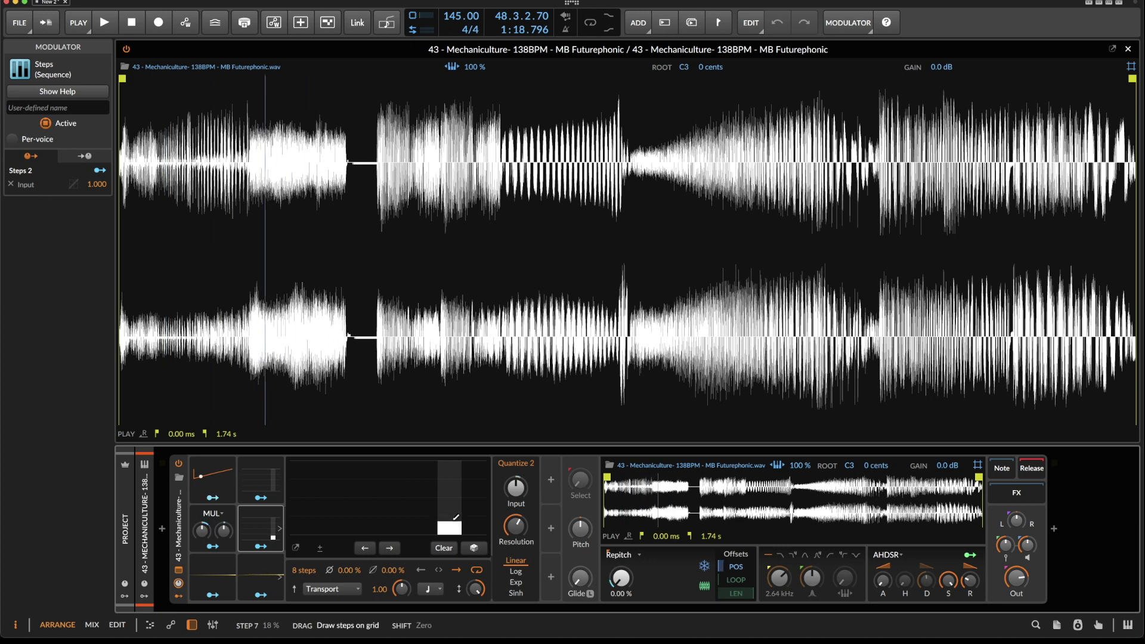
{"action": "left_click_drag", "start_coordinate": [453, 519], "coordinate": [453, 511]}
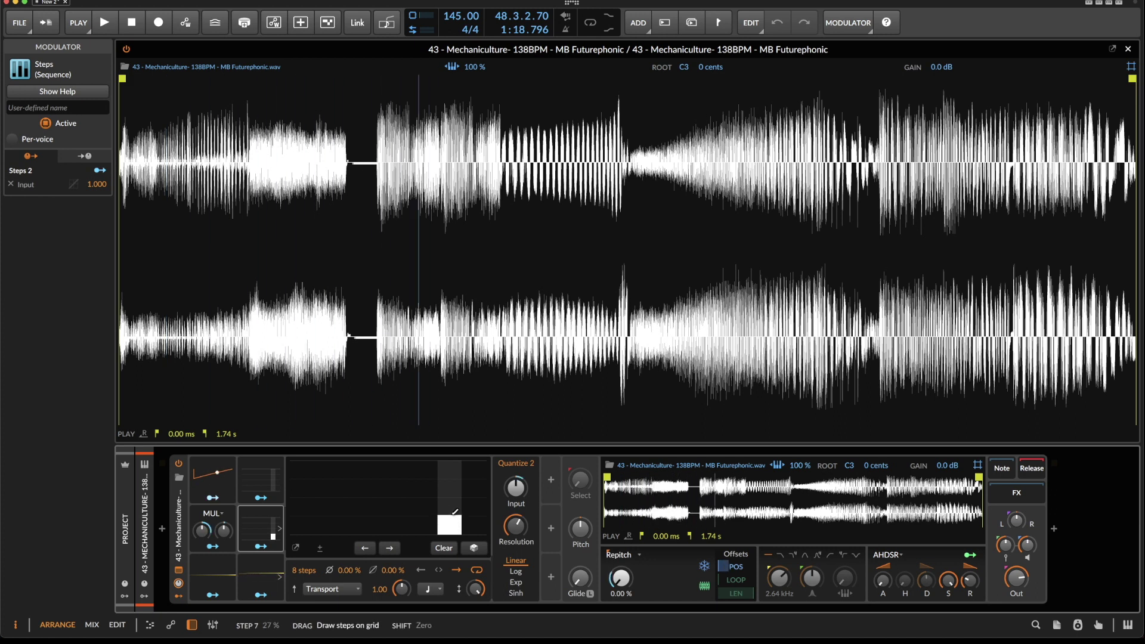
{"action": "left_click_drag", "start_coordinate": [452, 509], "coordinate": [452, 510]}
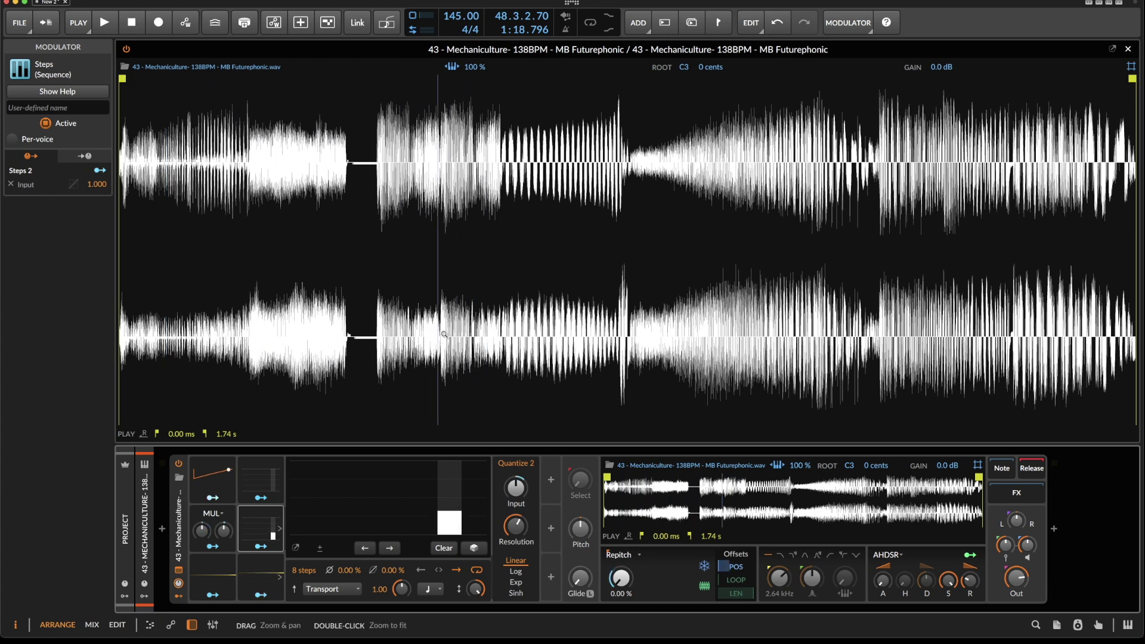
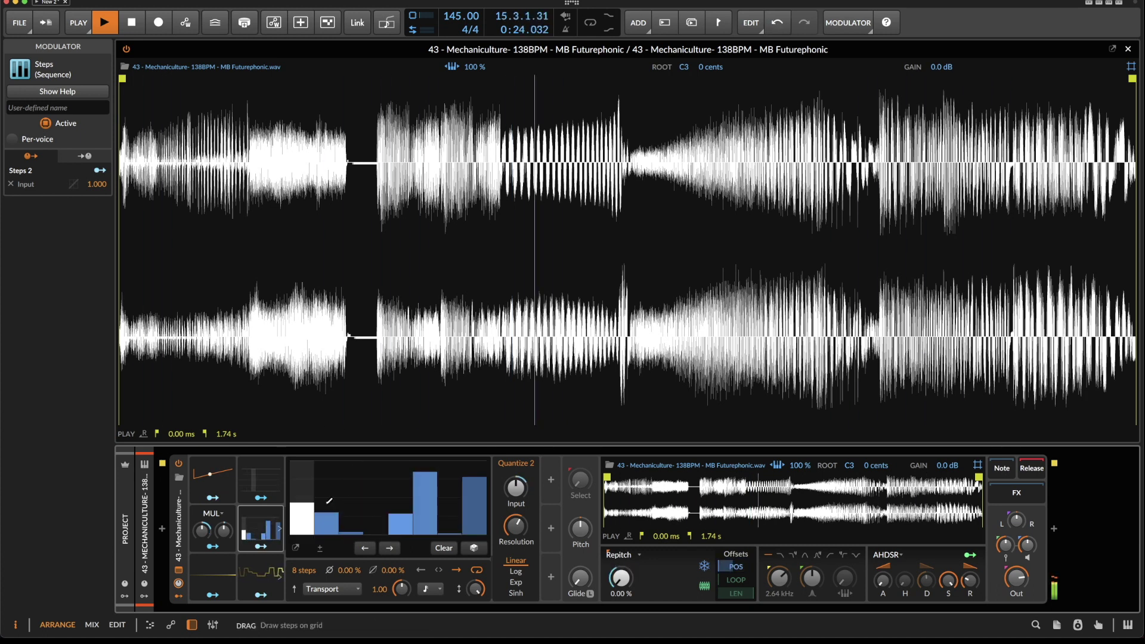
{"action": "left_click", "coordinate": [351, 479]}
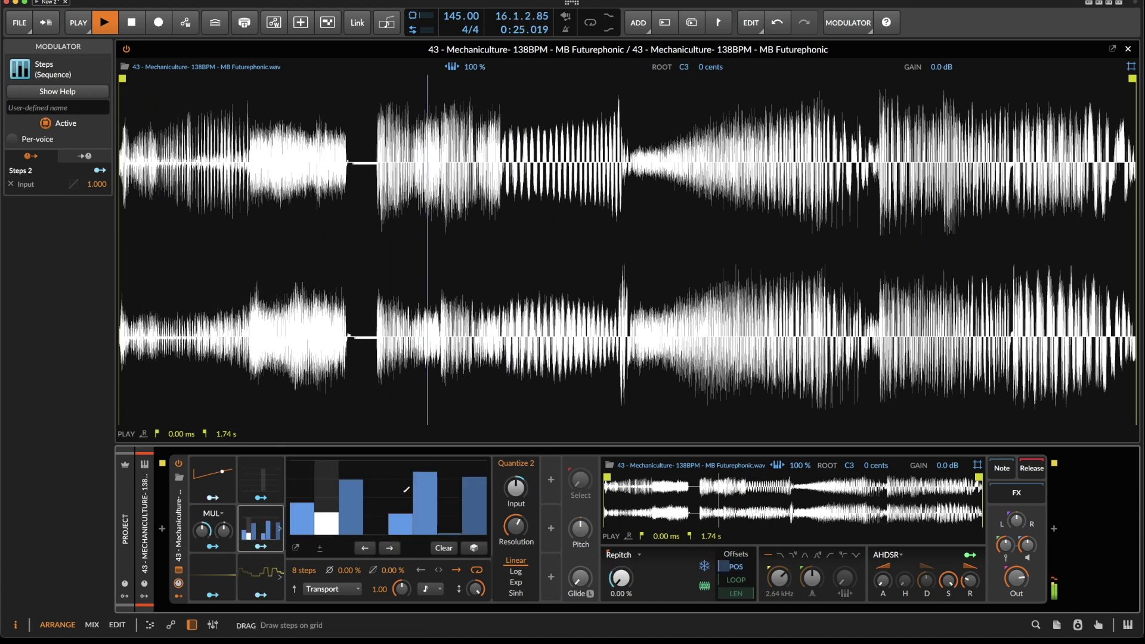
{"action": "left_click", "coordinate": [357, 494]}
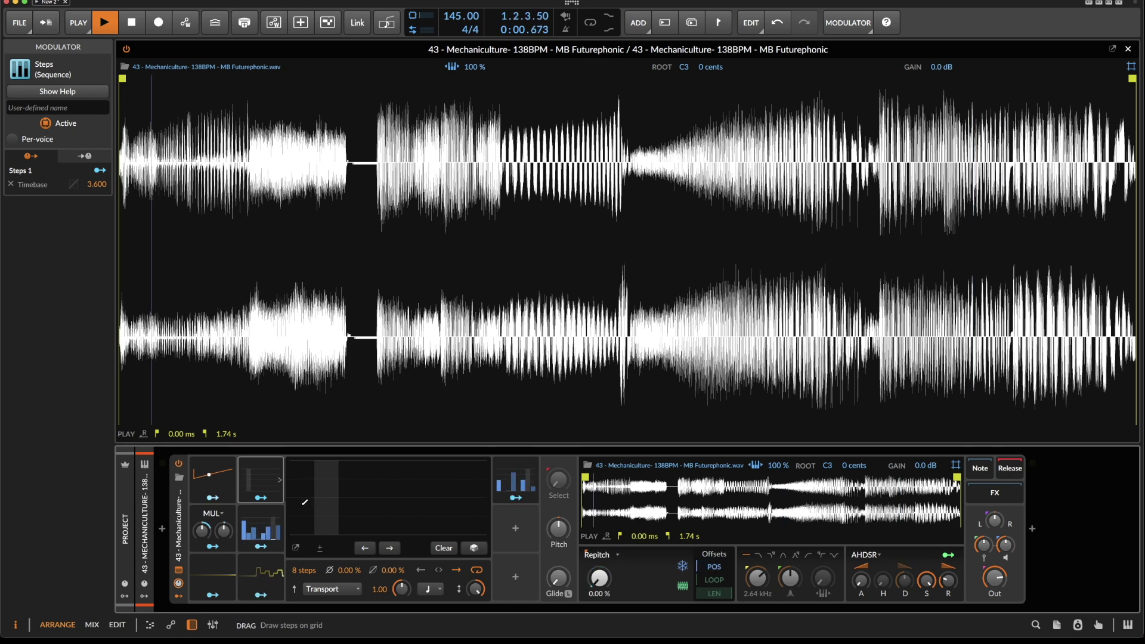
Draw Steps 1 with a low second step, fourth about half, sixth about a third and eighth nearly full height.
{"action": "left_click", "coordinate": [327, 530]}
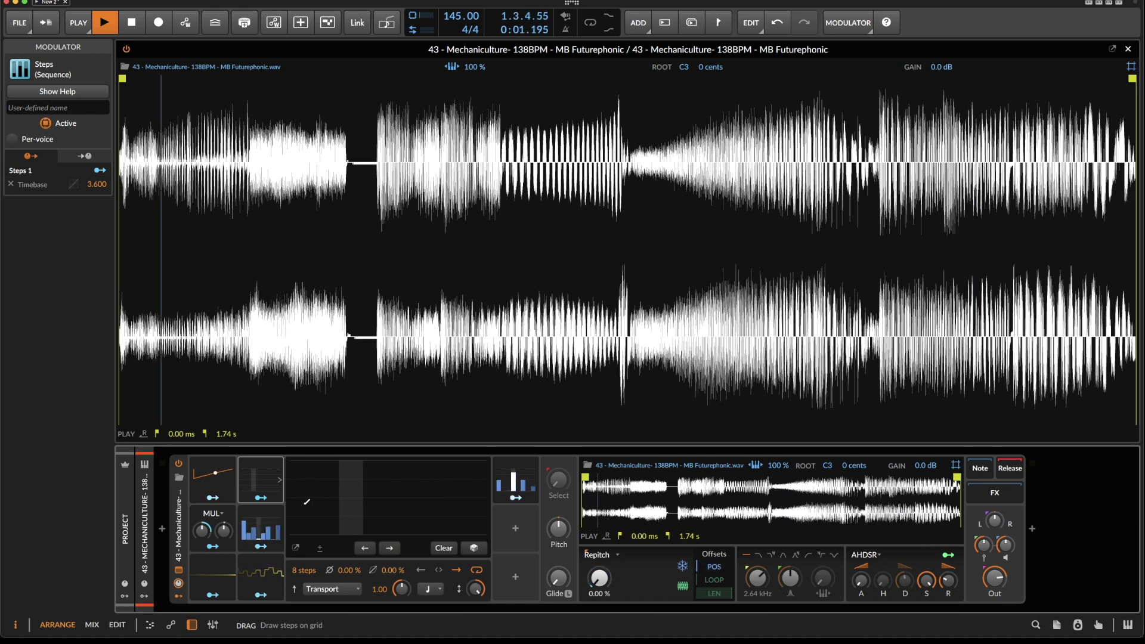
{"action": "left_click", "coordinate": [376, 501]}
{"action": "left_click", "coordinate": [423, 472]}
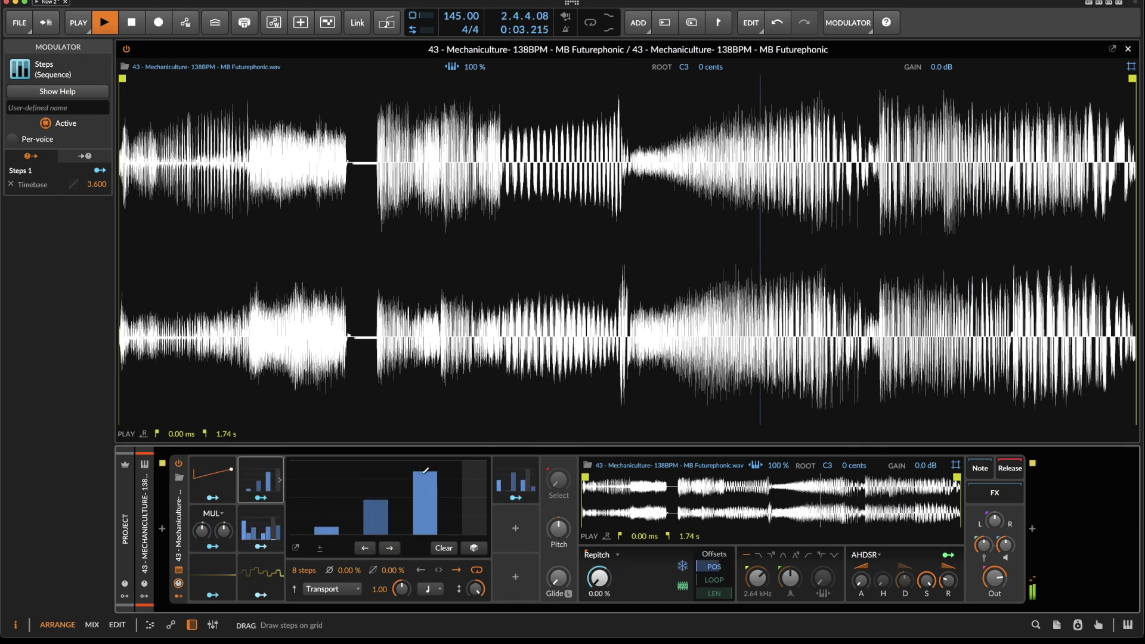
{"action": "left_click", "coordinate": [425, 508]}
{"action": "left_click", "coordinate": [473, 470]}
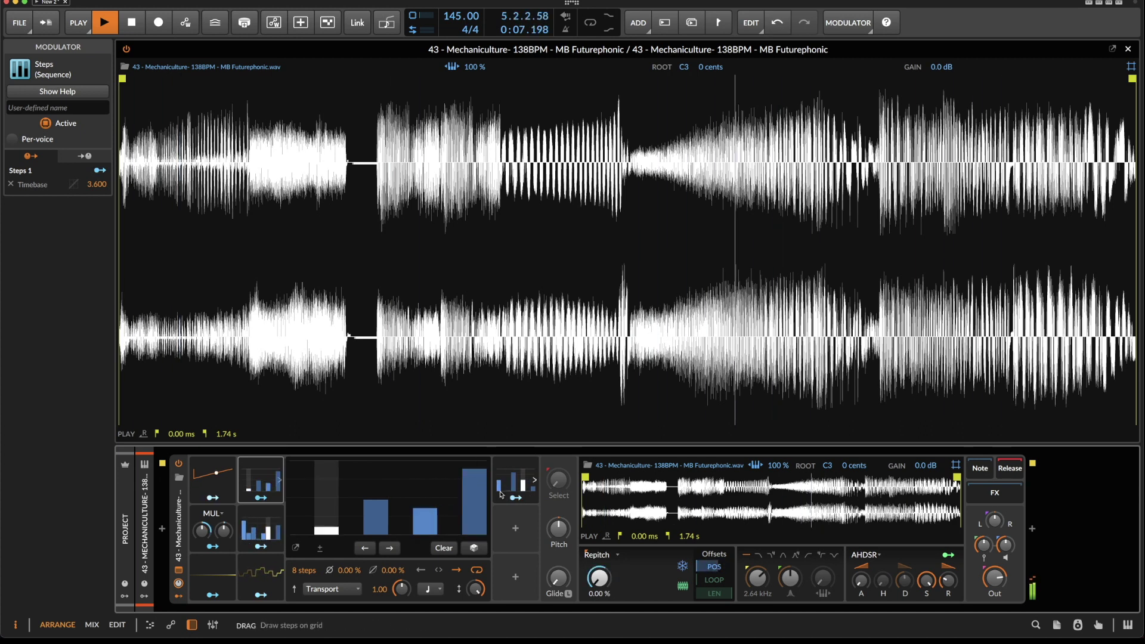
Delete the unmapped Steps 3 modulator and reselect Steps 1.
{"action": "left_click", "coordinate": [516, 478]}
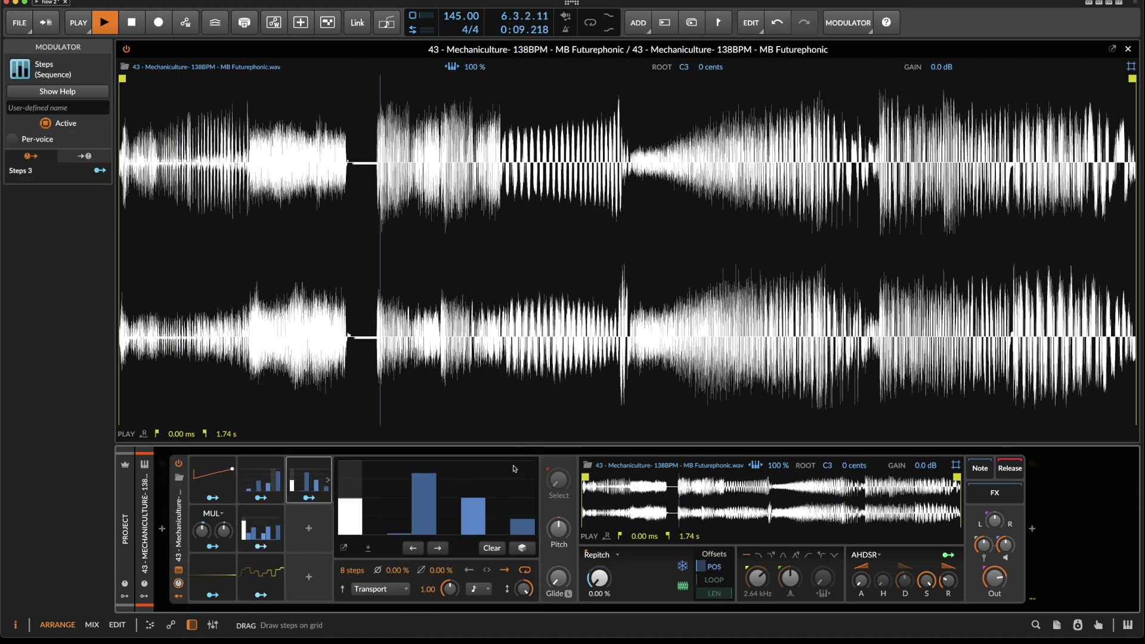
{"action": "key", "text": "Delete"}
{"action": "left_click", "coordinate": [260, 471]}
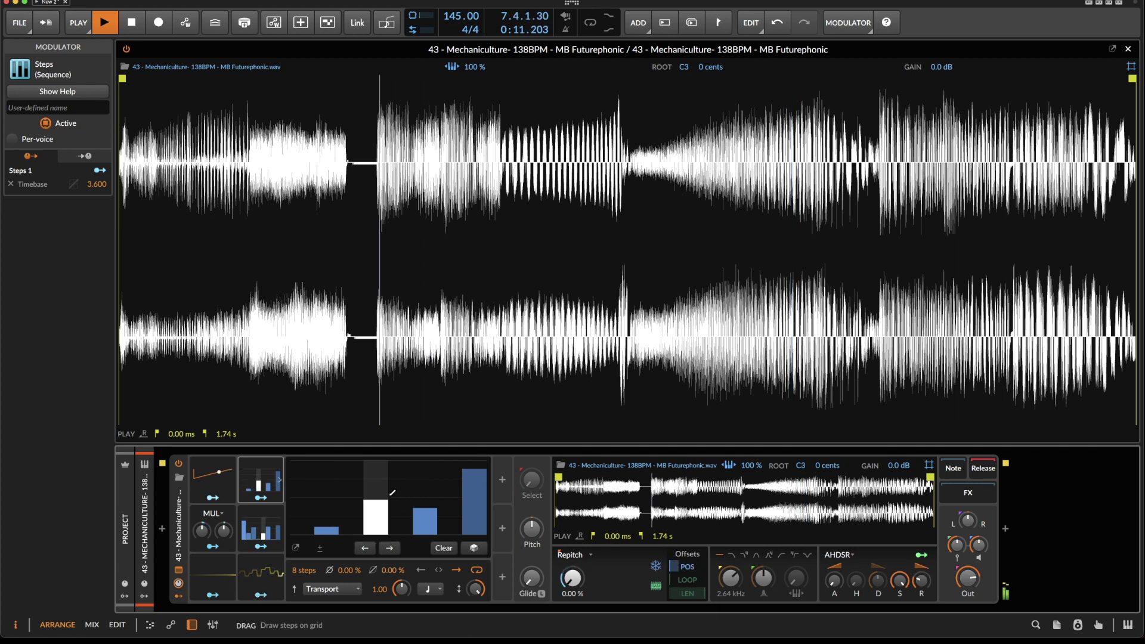
Lower the last step of Steps 1 and fill in the empty steps with varied heights, the first nearly full.
{"action": "left_click", "coordinate": [463, 516]}
{"action": "left_click_drag", "start_coordinate": [344, 520], "coordinate": [304, 473]}
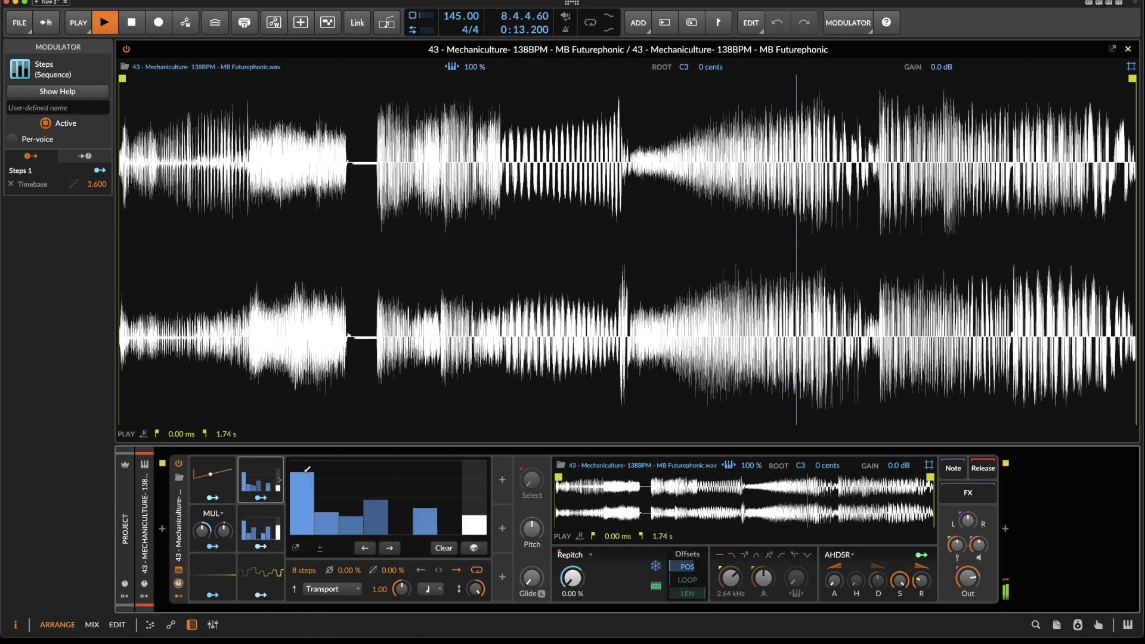
{"action": "left_click_drag", "start_coordinate": [354, 528], "coordinate": [362, 533]}
{"action": "left_click", "coordinate": [400, 499]}
{"action": "left_click", "coordinate": [452, 480]}
Randomize the Steps 1 pattern several times while the sample plays.
{"action": "left_click", "coordinate": [475, 548]}
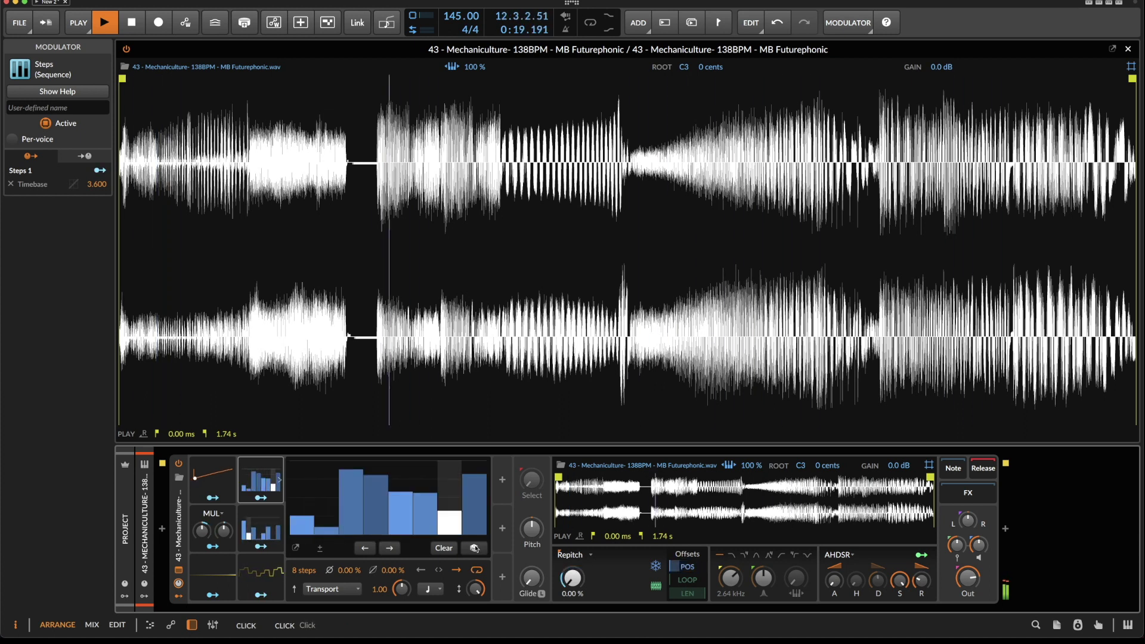
{"action": "left_click", "coordinate": [474, 549]}
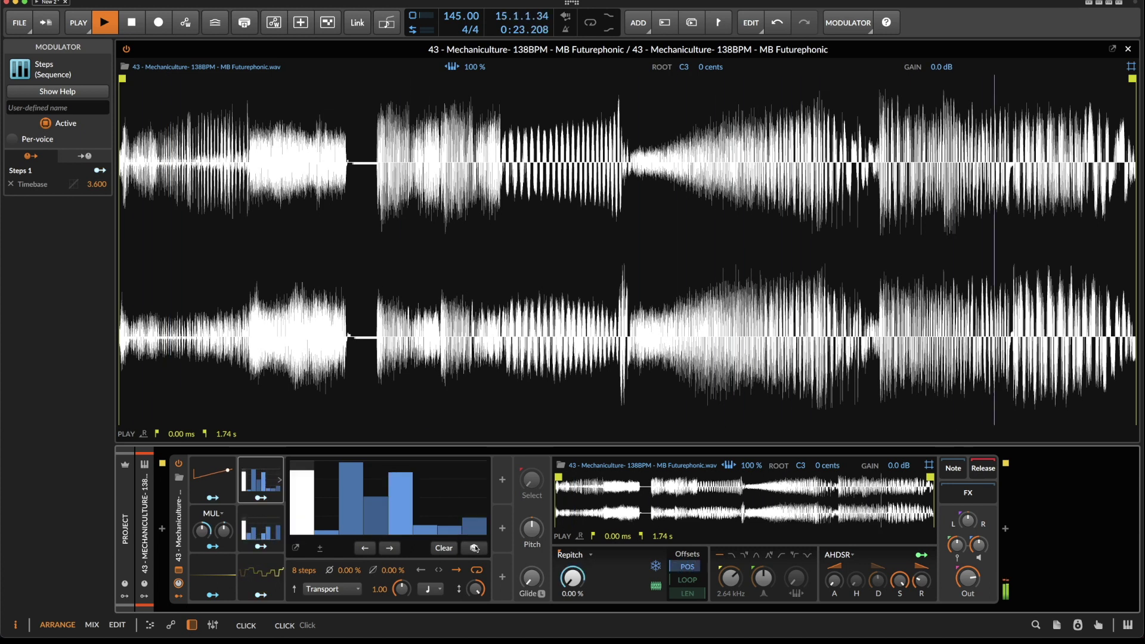
{"action": "left_click", "coordinate": [474, 549]}
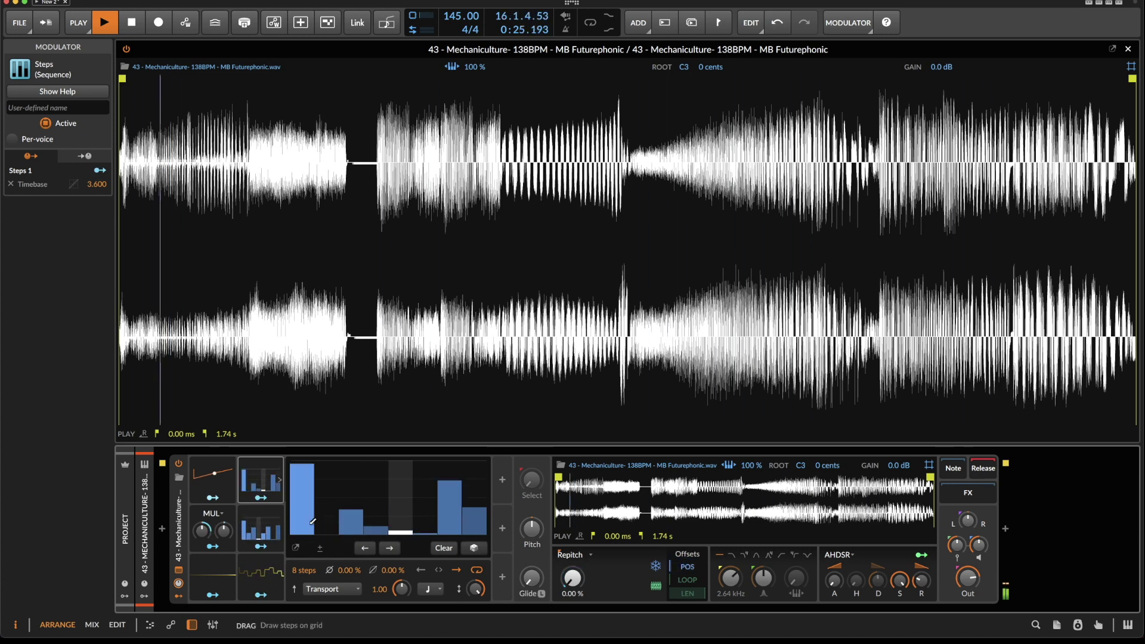
Clear the Steps 2 pattern and fill it with new randomized step heights.
{"action": "left_click", "coordinate": [260, 528]}
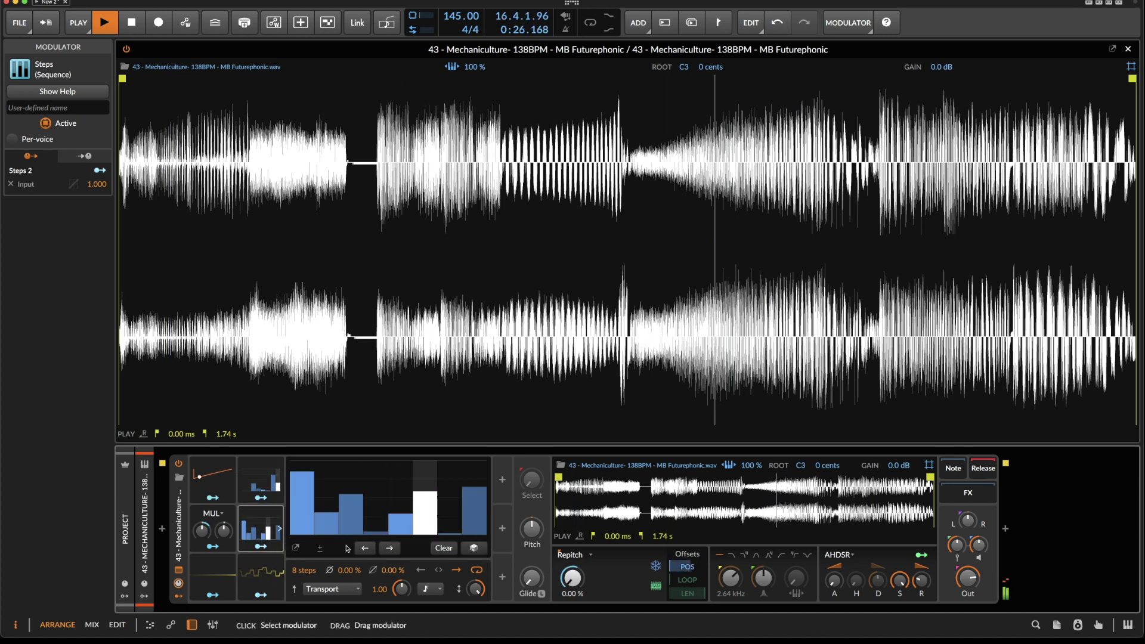
{"action": "left_click", "coordinate": [445, 549]}
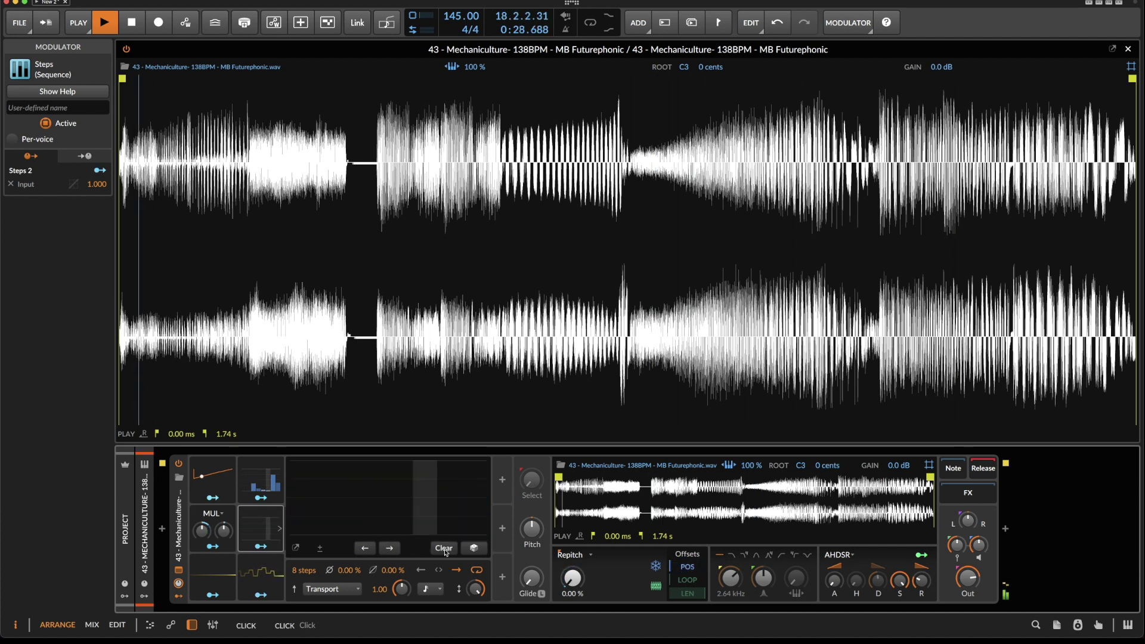
{"action": "left_click", "coordinate": [475, 549]}
{"action": "left_click", "coordinate": [475, 549]}
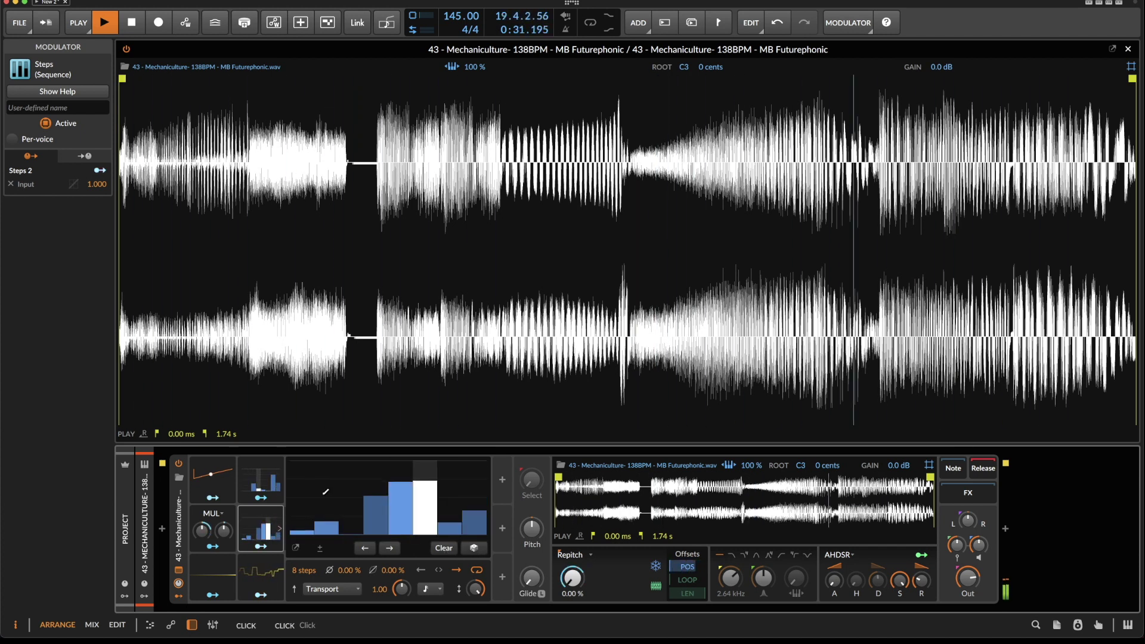
Redraw the heights of several early steps in Steps 1 and choose a different note-length timebase.
{"action": "left_click", "coordinate": [261, 480]}
{"action": "left_click", "coordinate": [383, 500]}
{"action": "left_click", "coordinate": [304, 512]}
{"action": "left_click", "coordinate": [328, 492]}
{"action": "left_click", "coordinate": [432, 590]}
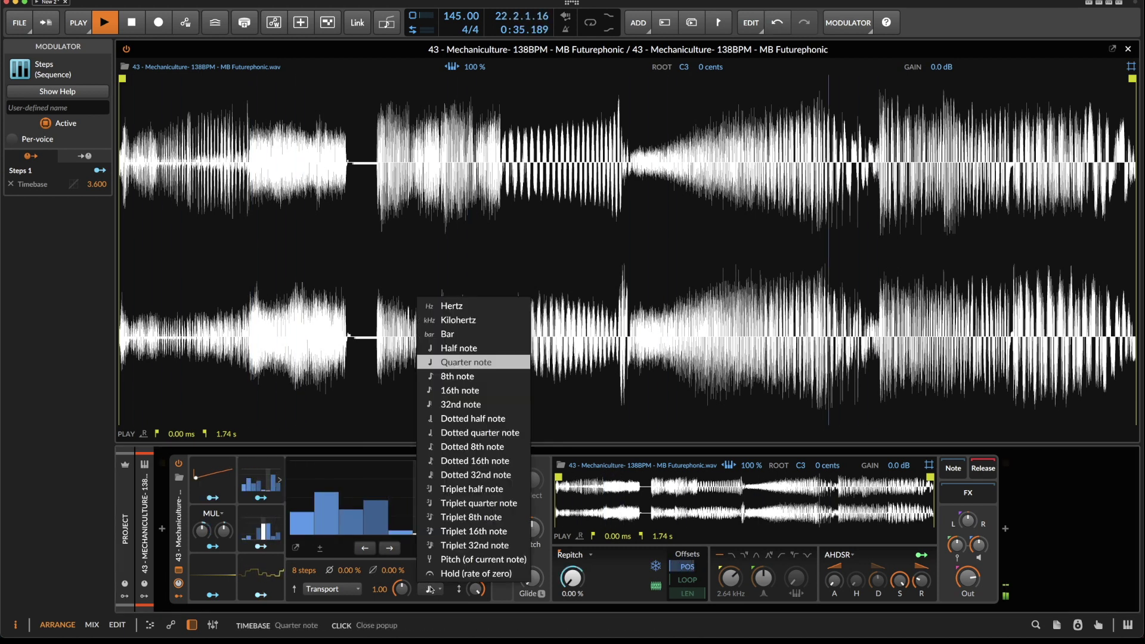
{"action": "left_click", "coordinate": [504, 398]}
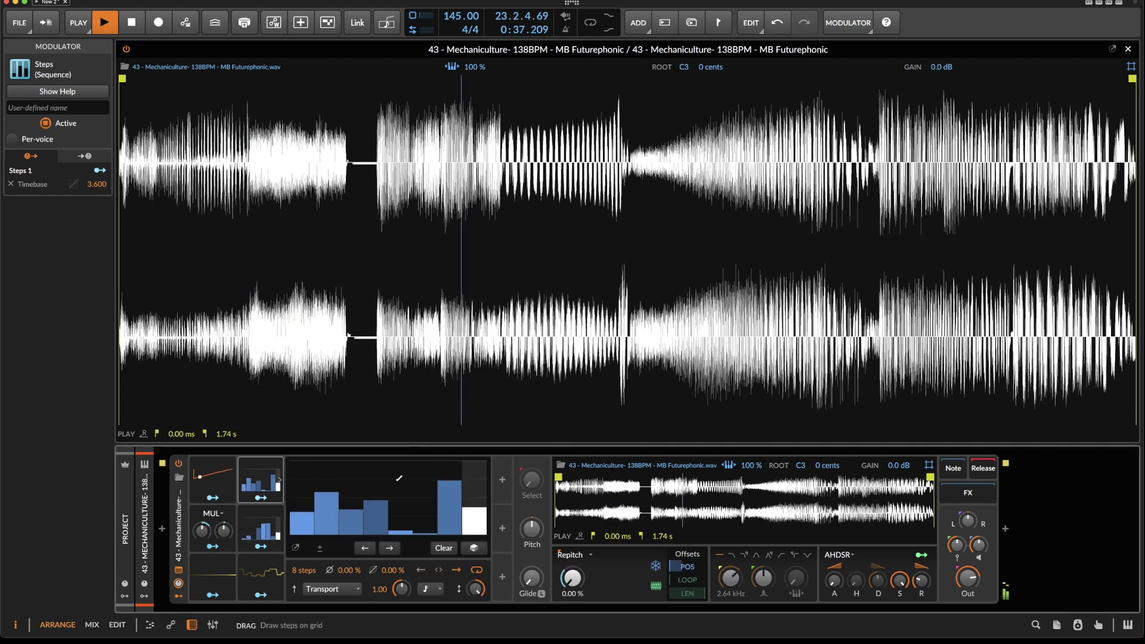
Randomize the Steps 1 pattern, pull the fourth and sixth steps down, and randomize it again.
{"action": "left_click", "coordinate": [473, 547]}
{"action": "left_click_drag", "start_coordinate": [424, 509], "coordinate": [422, 539]}
{"action": "left_click_drag", "start_coordinate": [376, 517], "coordinate": [377, 539]}
{"action": "left_click", "coordinate": [473, 548]}
{"action": "left_click", "coordinate": [473, 547]}
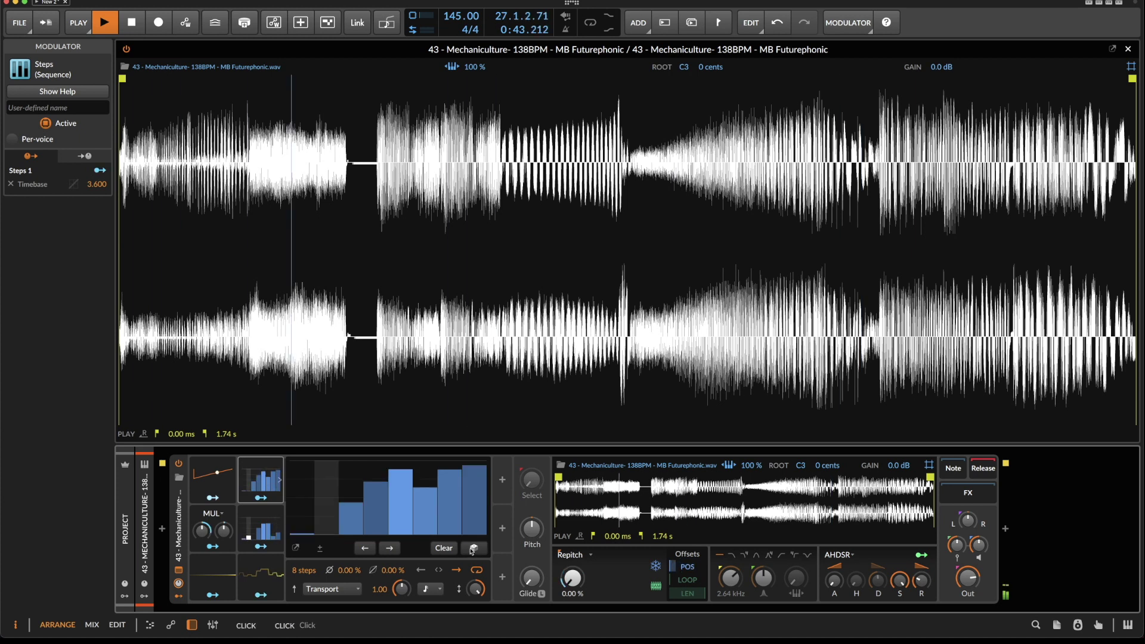
Set the Steps 1 timebase to 8th note, then randomize its pattern repeatedly and lower its first three steps.
{"action": "left_click", "coordinate": [429, 586]}
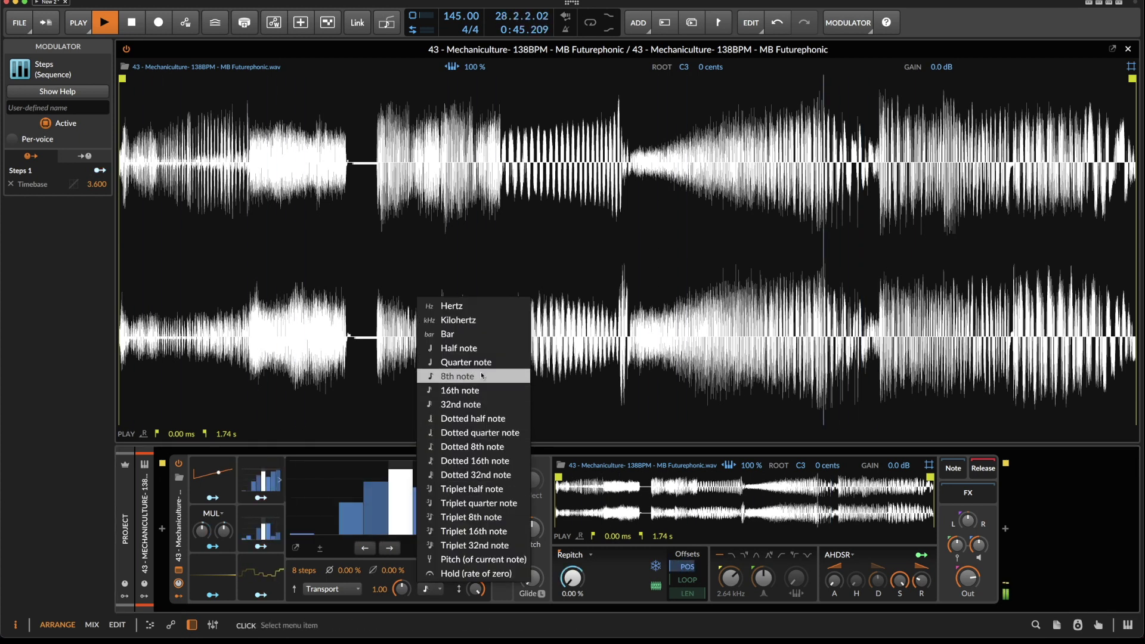
{"action": "left_click", "coordinate": [453, 382]}
{"action": "left_click", "coordinate": [476, 549]}
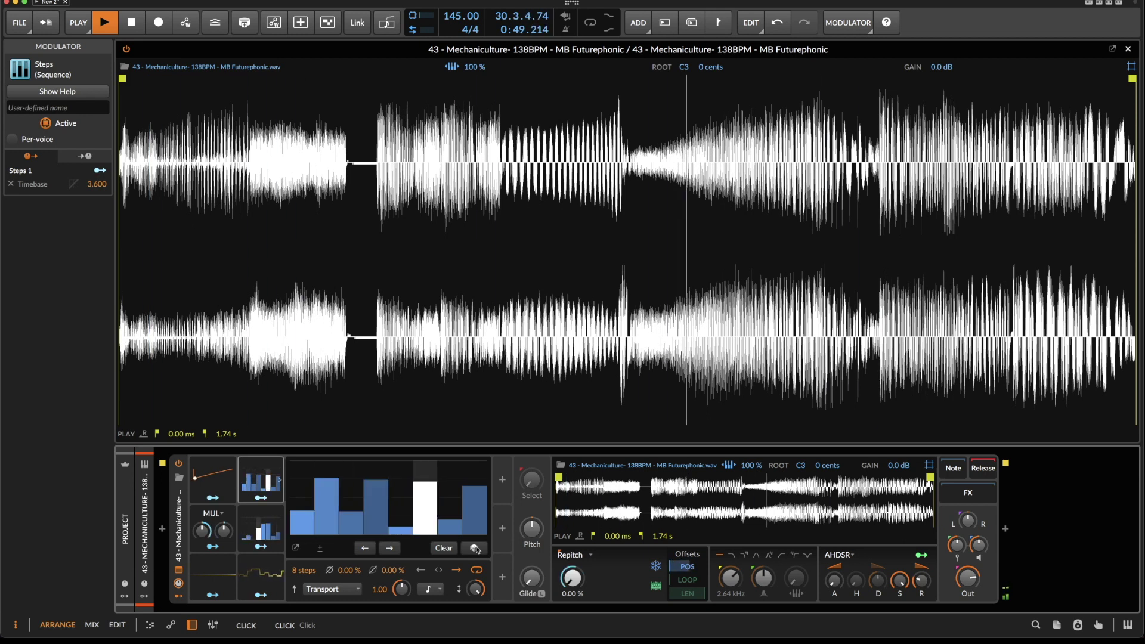
{"action": "left_click", "coordinate": [476, 548]}
{"action": "left_click", "coordinate": [477, 550]}
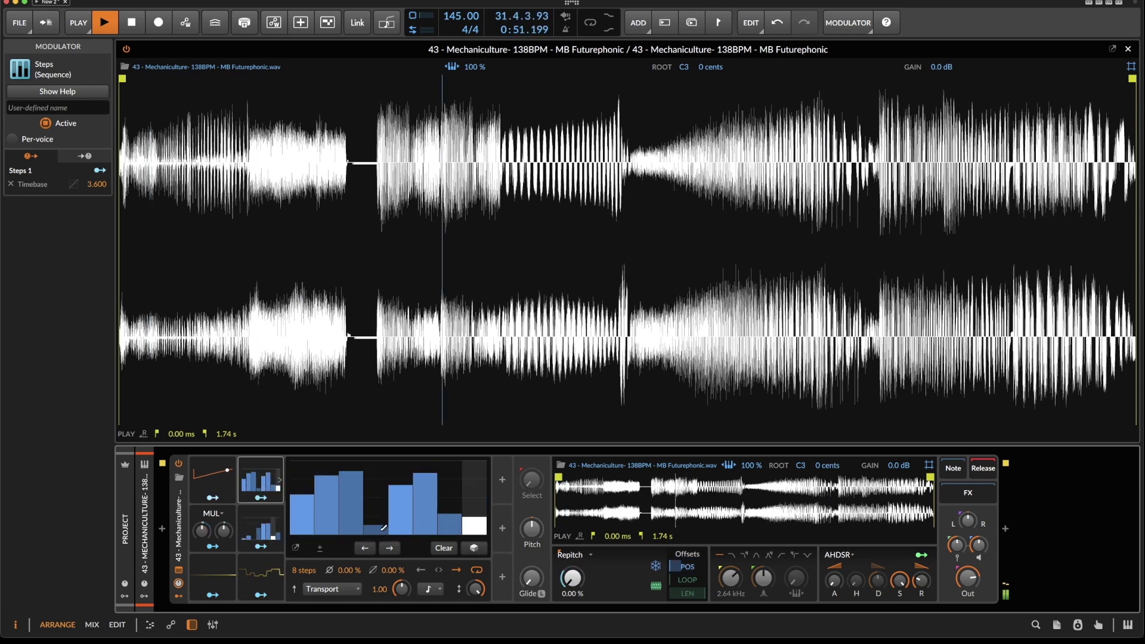
{"action": "left_click_drag", "start_coordinate": [355, 530], "coordinate": [302, 536]}
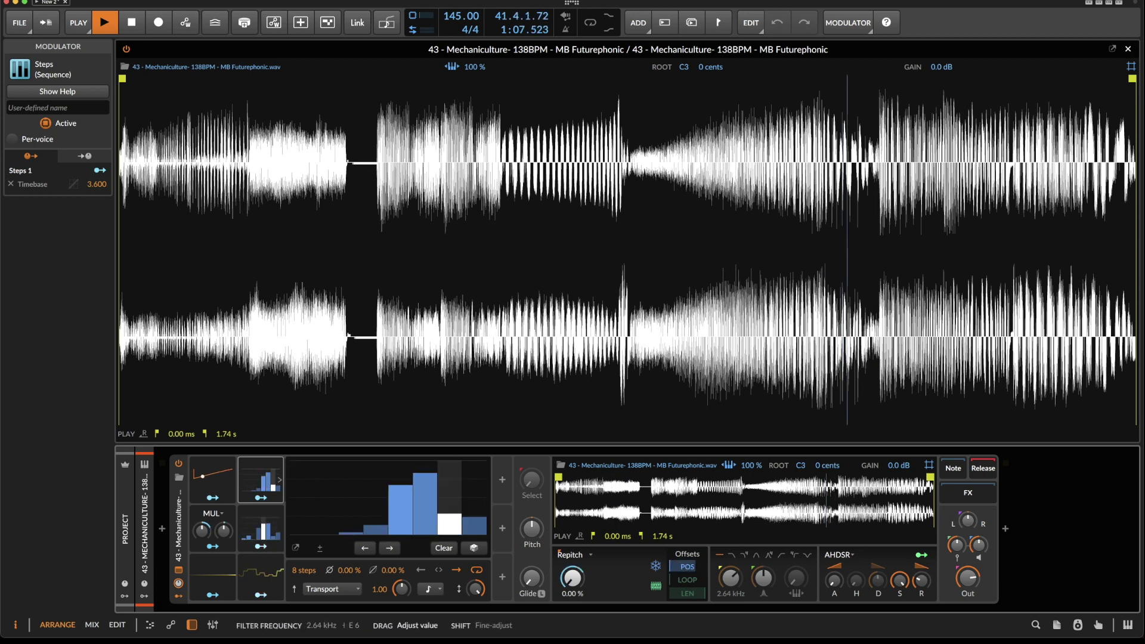
Add a Random modulator to the Sampler and map it to the filter frequency with an amount of 23.33.
{"action": "left_click", "coordinate": [504, 481]}
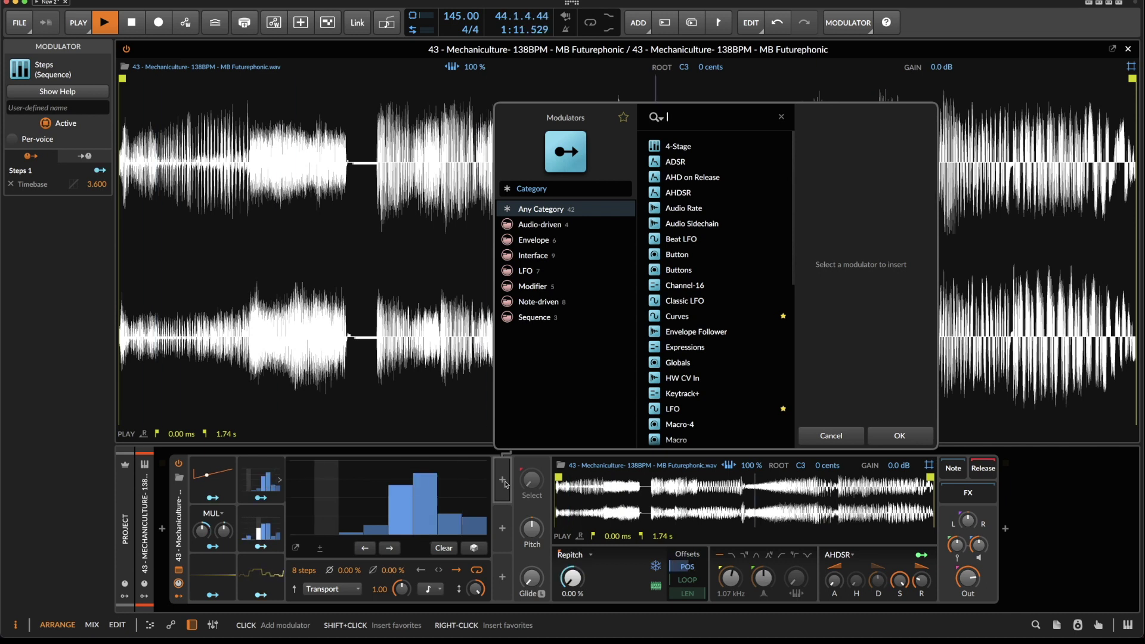
{"action": "type", "text": "ra"}
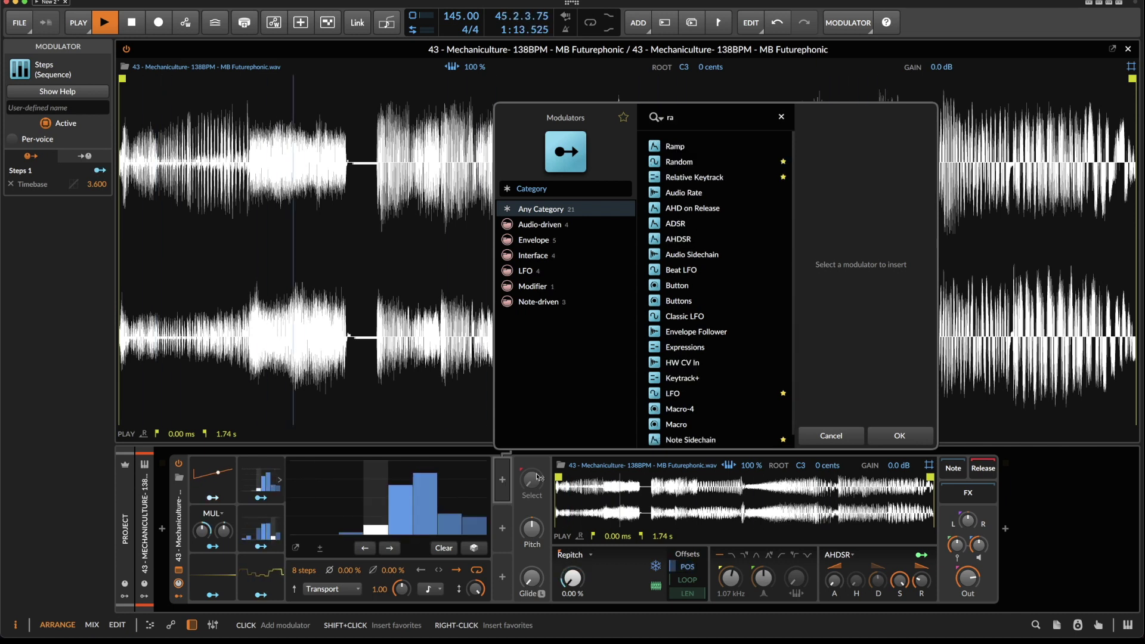
{"action": "double_click", "coordinate": [689, 165]}
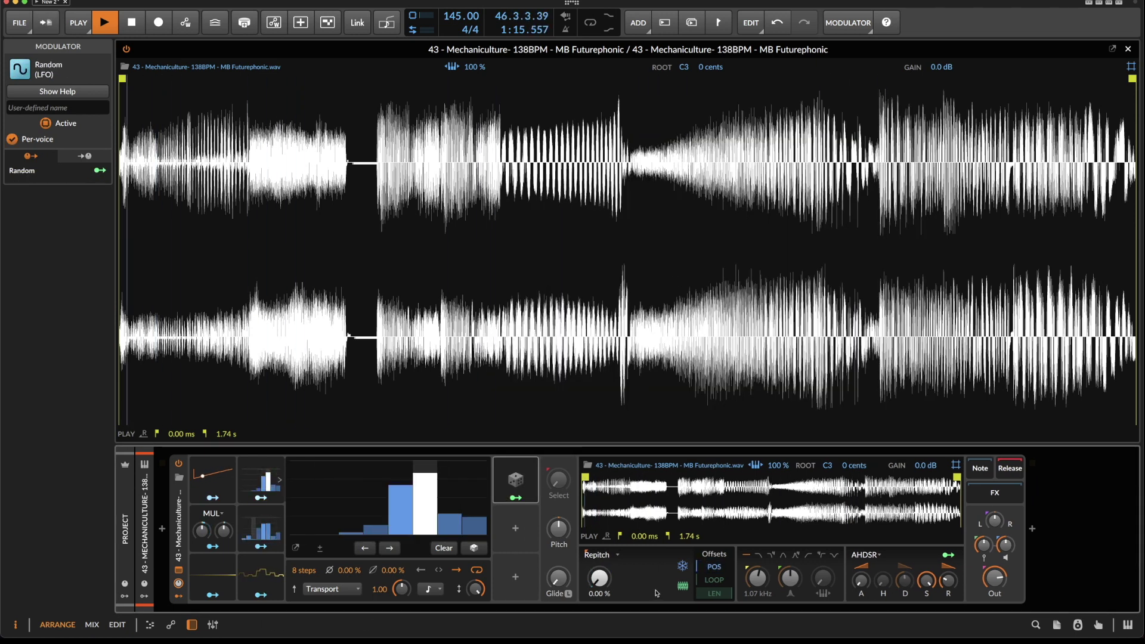
{"action": "left_click", "coordinate": [518, 499]}
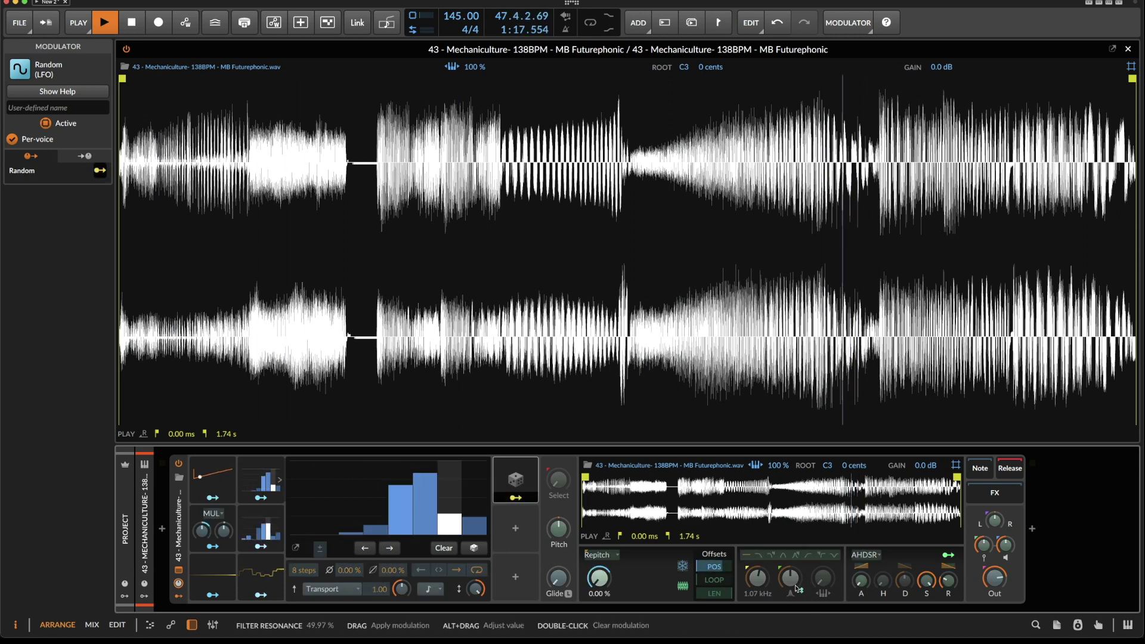
{"action": "left_click_drag", "start_coordinate": [758, 578], "coordinate": [758, 557]}
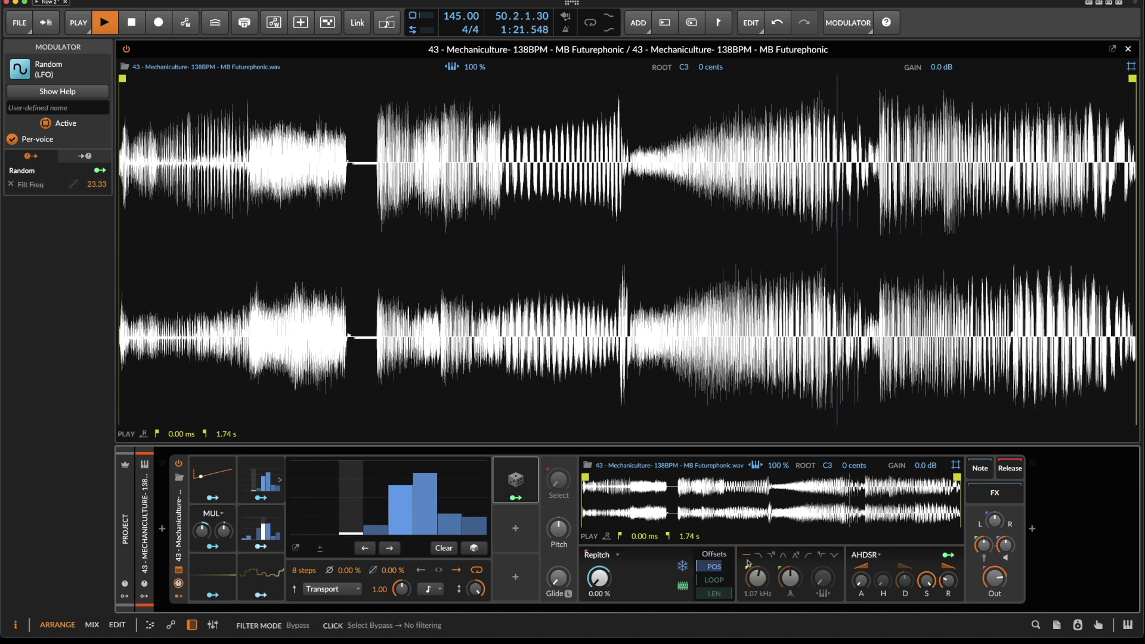
Set the Random modulator to a 16th note timebase with Sync trigger, and bring the Sampler's filter frequency to 863 Hz.
{"action": "left_click", "coordinate": [534, 480]}
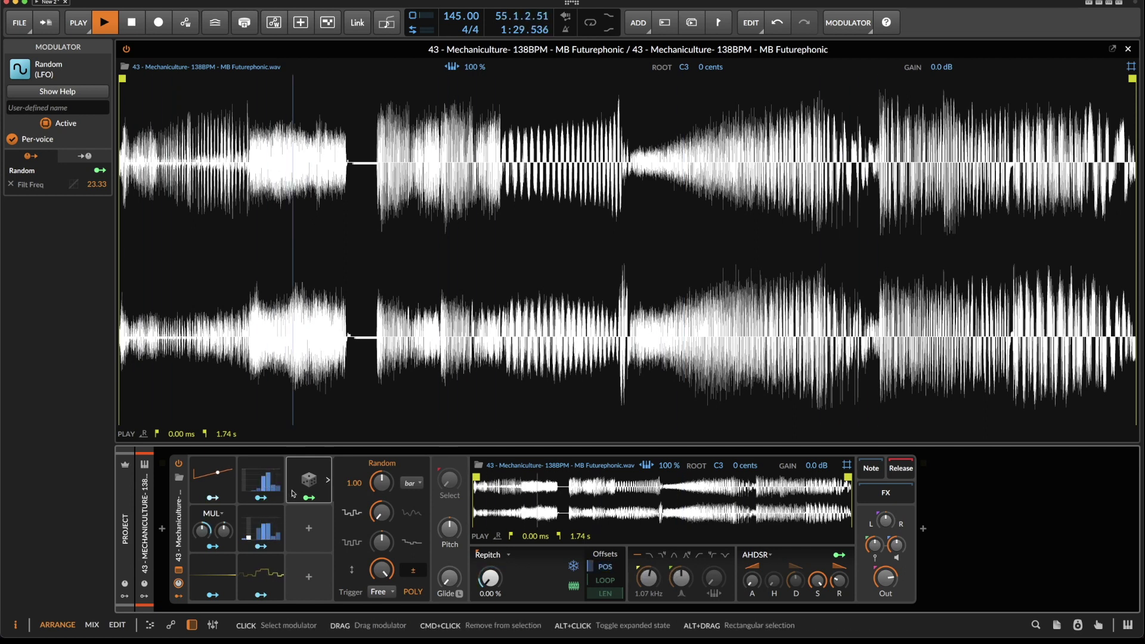
{"action": "left_click", "coordinate": [518, 498]}
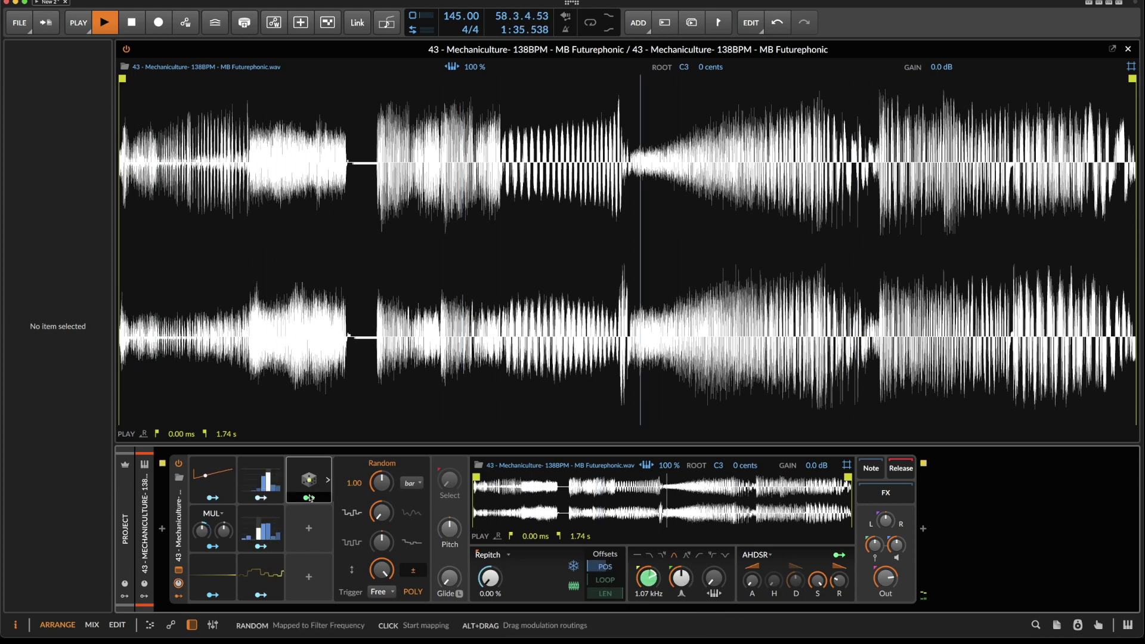
{"action": "left_click", "coordinate": [412, 483]}
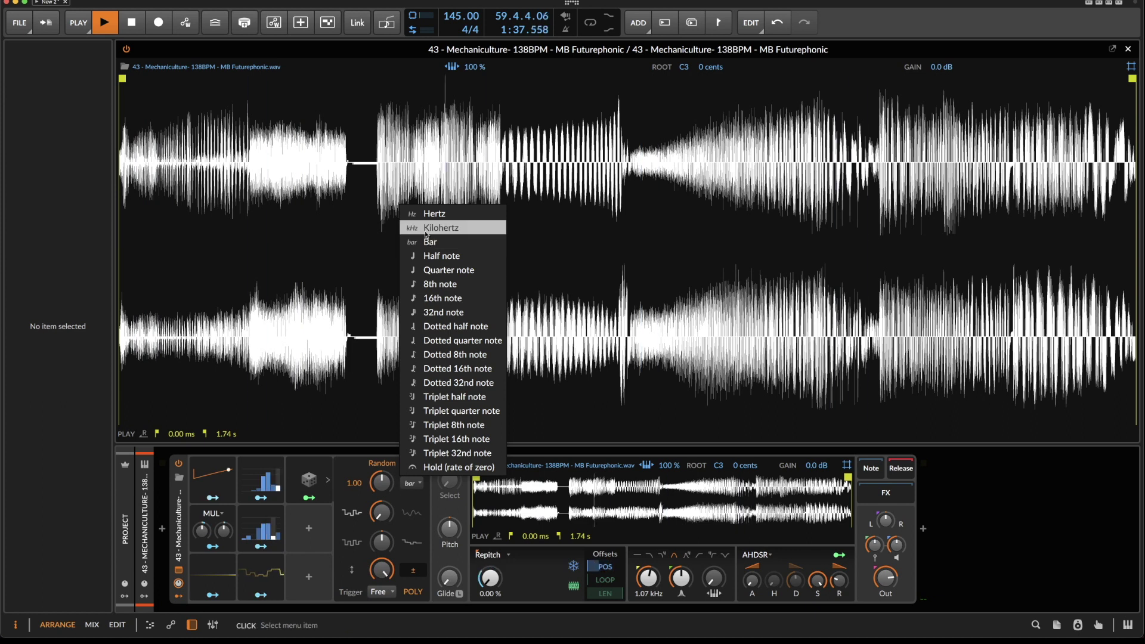
{"action": "left_click", "coordinate": [427, 298]}
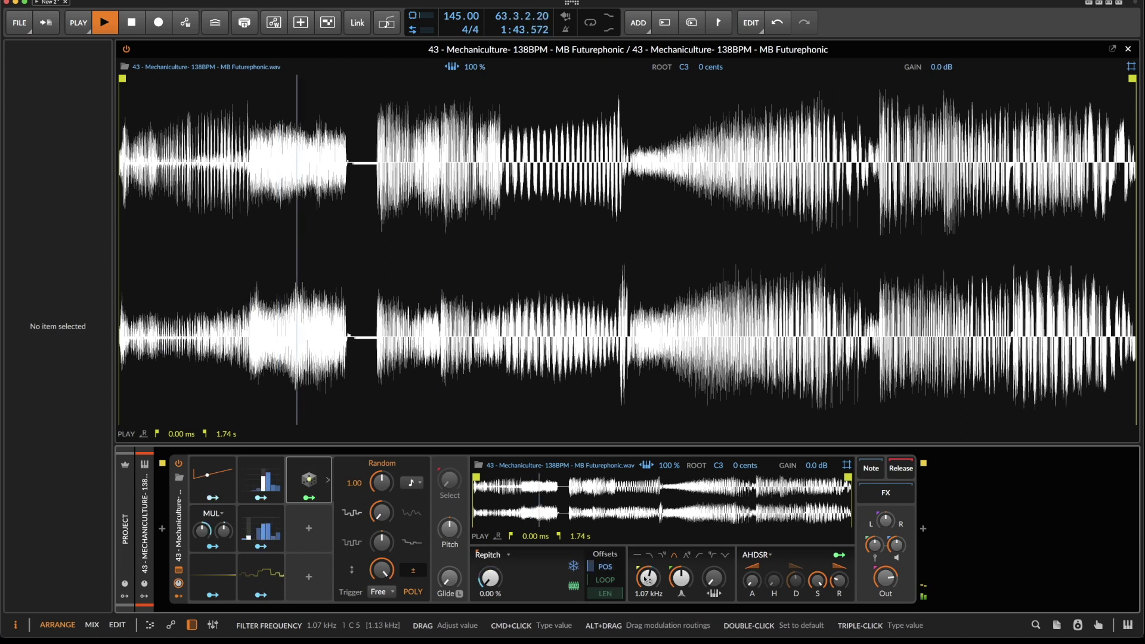
{"action": "left_click", "coordinate": [382, 592]}
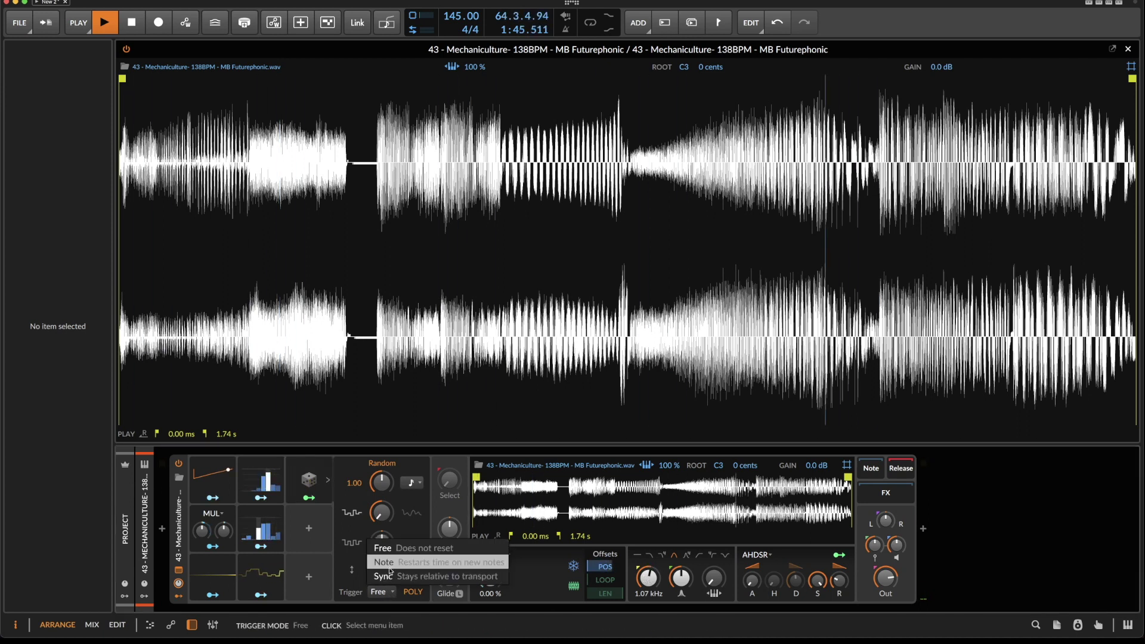
{"action": "left_click", "coordinate": [389, 575]}
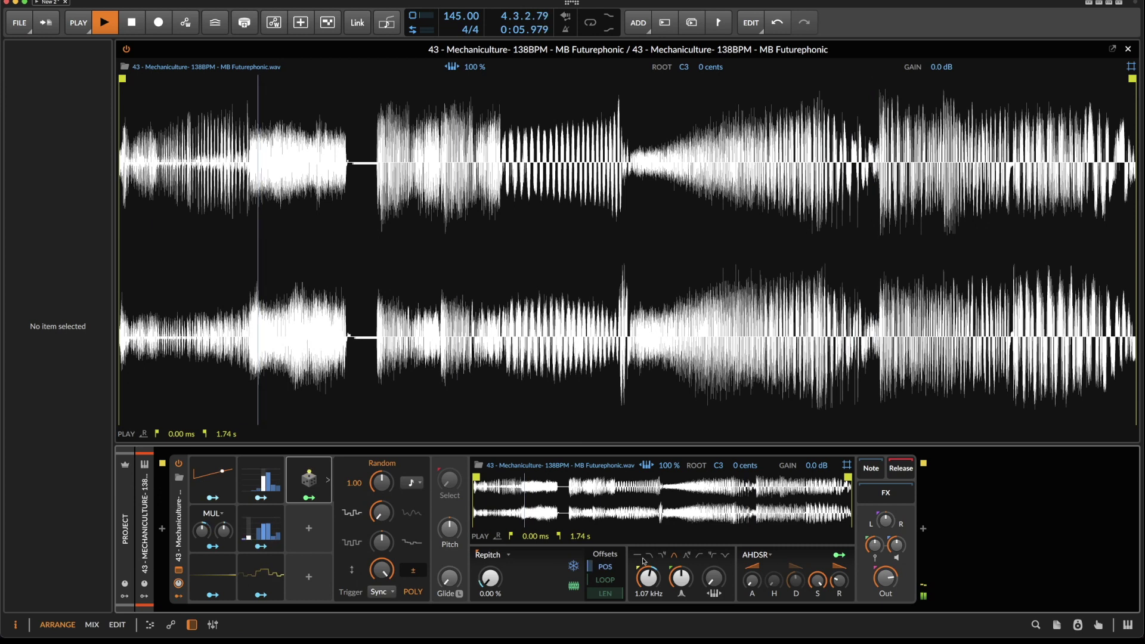
{"action": "left_click_drag", "start_coordinate": [651, 571], "coordinate": [681, 544]}
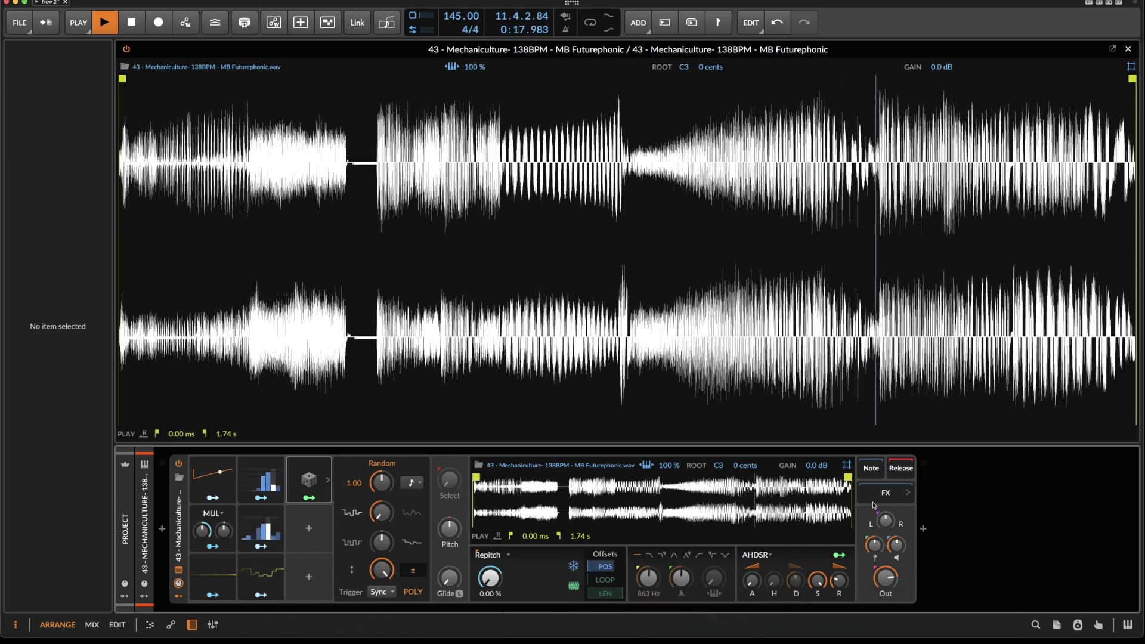
Insert a Pitch Shifter after the Sampler and group it into an FX Layer.
{"action": "left_click", "coordinate": [925, 529]}
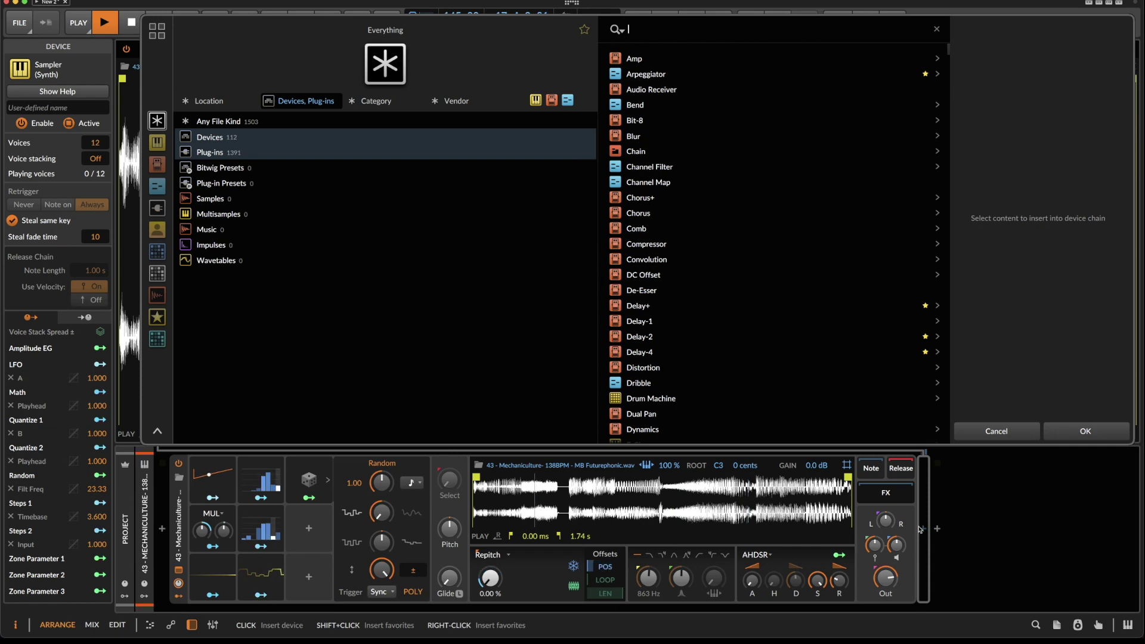
{"action": "type", "text": "pi"}
{"action": "double_click", "coordinate": [692, 58]}
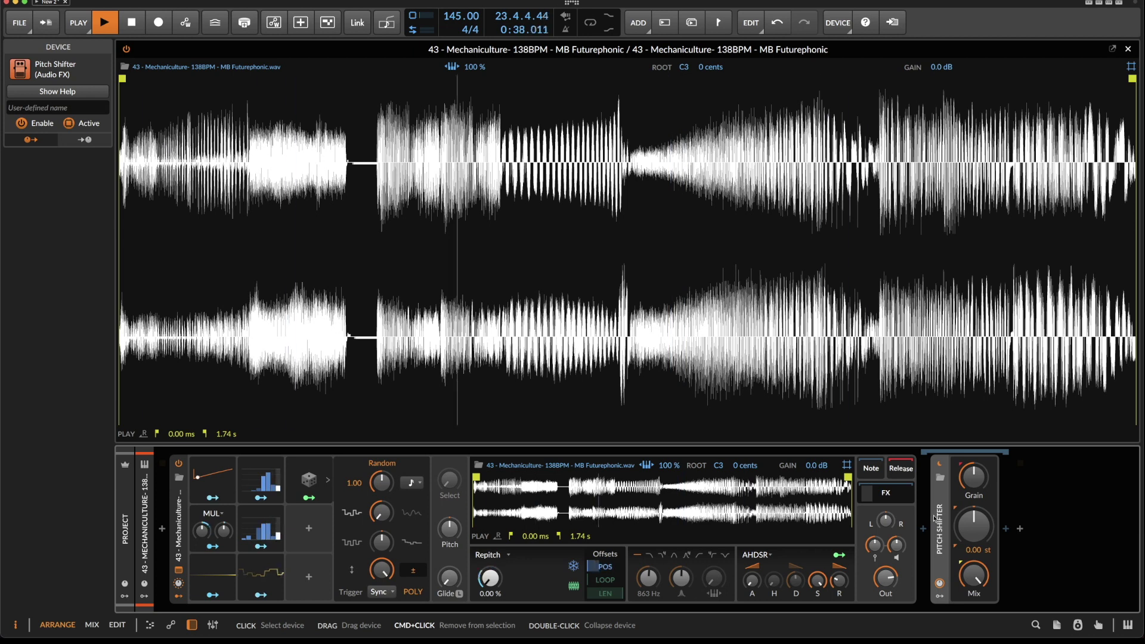
{"action": "key", "text": "super+g"}
{"action": "scroll", "coordinate": [936, 514], "scroll_direction": "right", "scroll_amount": 3}
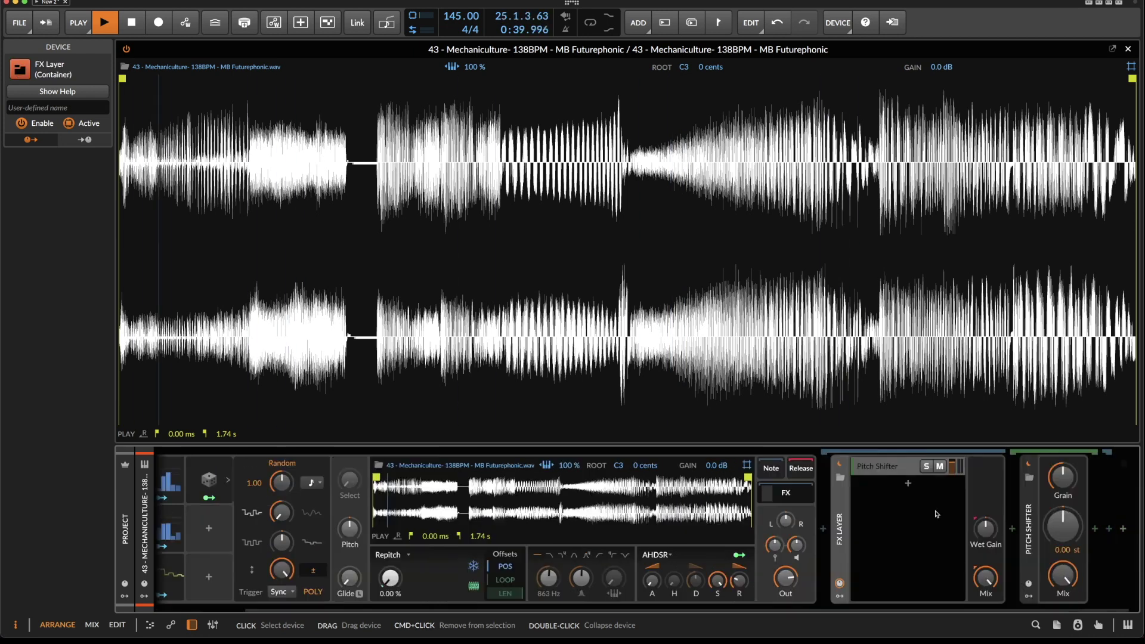
Add a Macro modulator to the FX Layer and duplicate it into the slot below.
{"action": "left_click", "coordinate": [828, 599]}
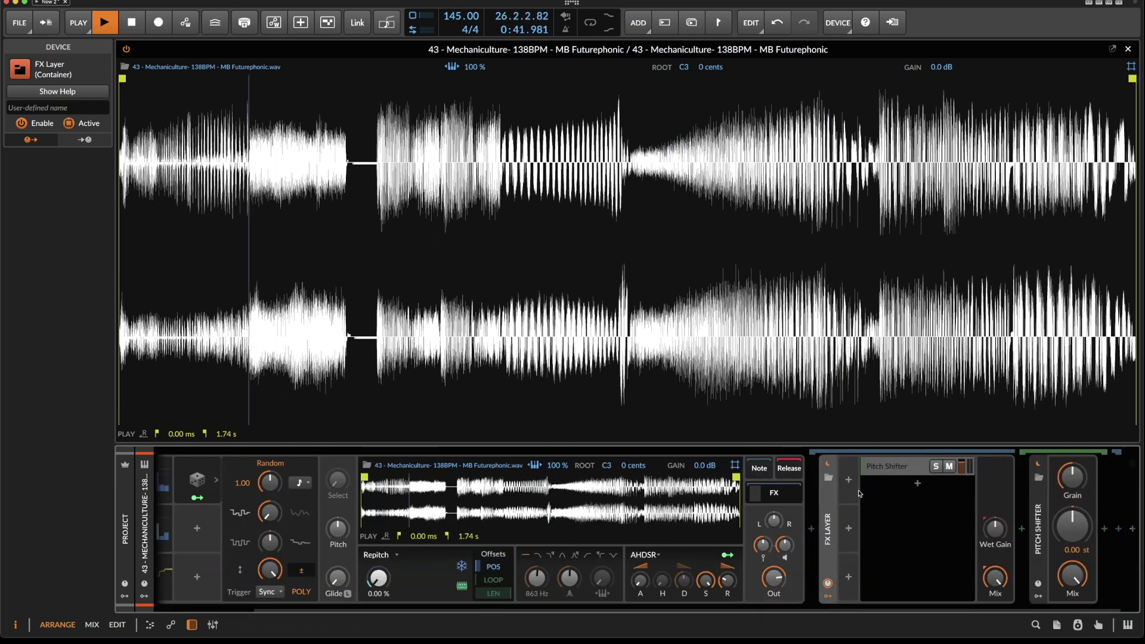
{"action": "left_click", "coordinate": [850, 480]}
{"action": "type", "text": "ma"}
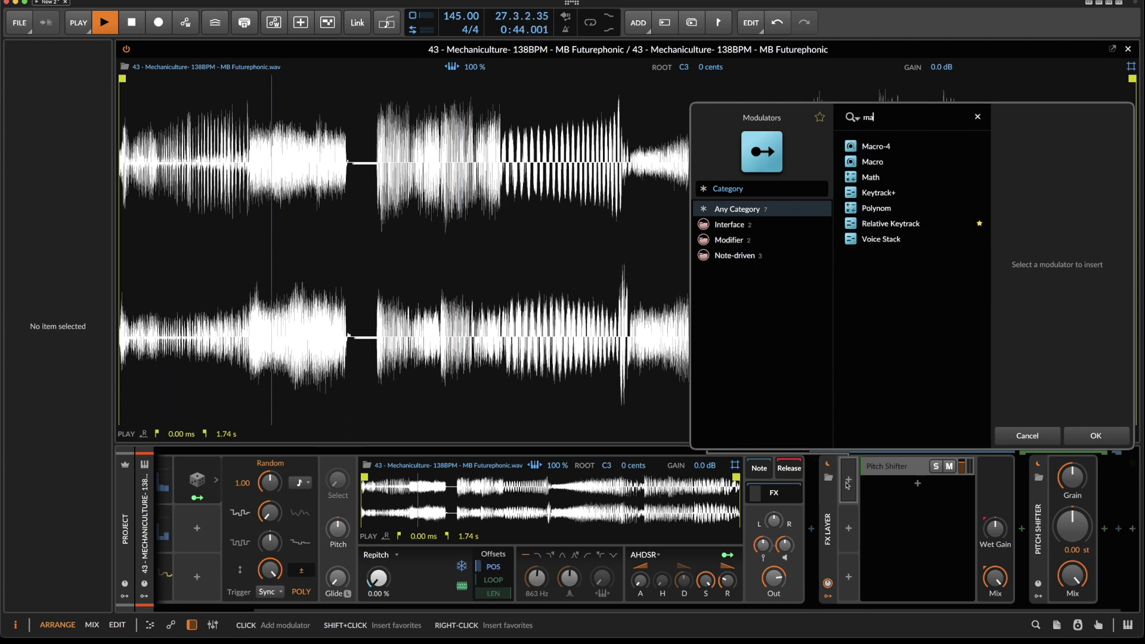
{"action": "double_click", "coordinate": [897, 163]}
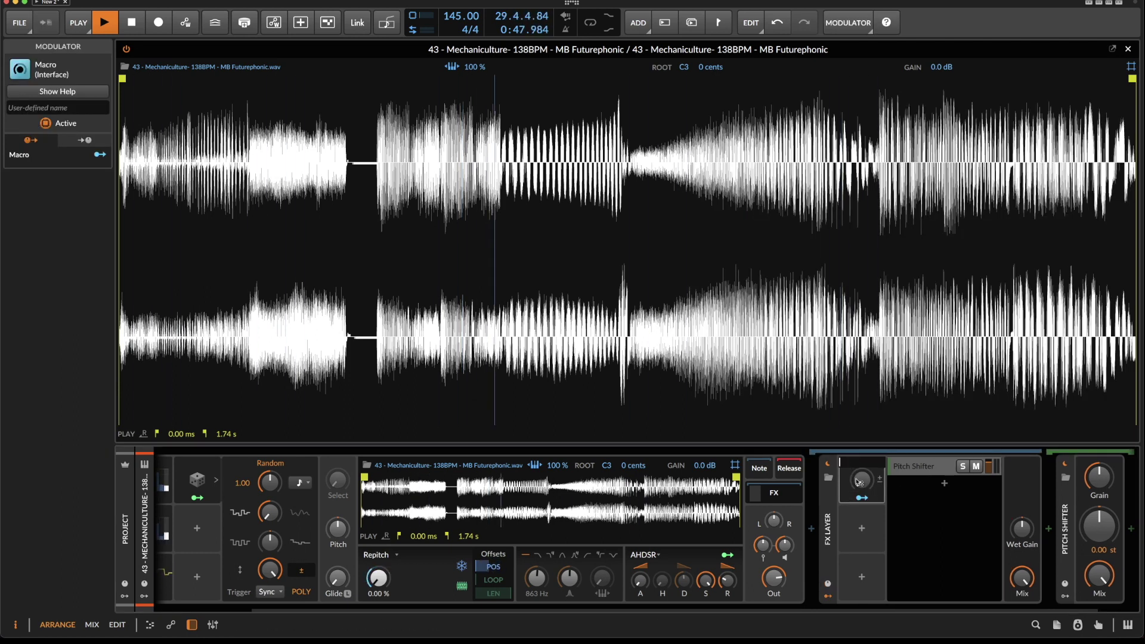
{"action": "left_click_drag", "start_coordinate": [844, 475], "coordinate": [857, 518]}
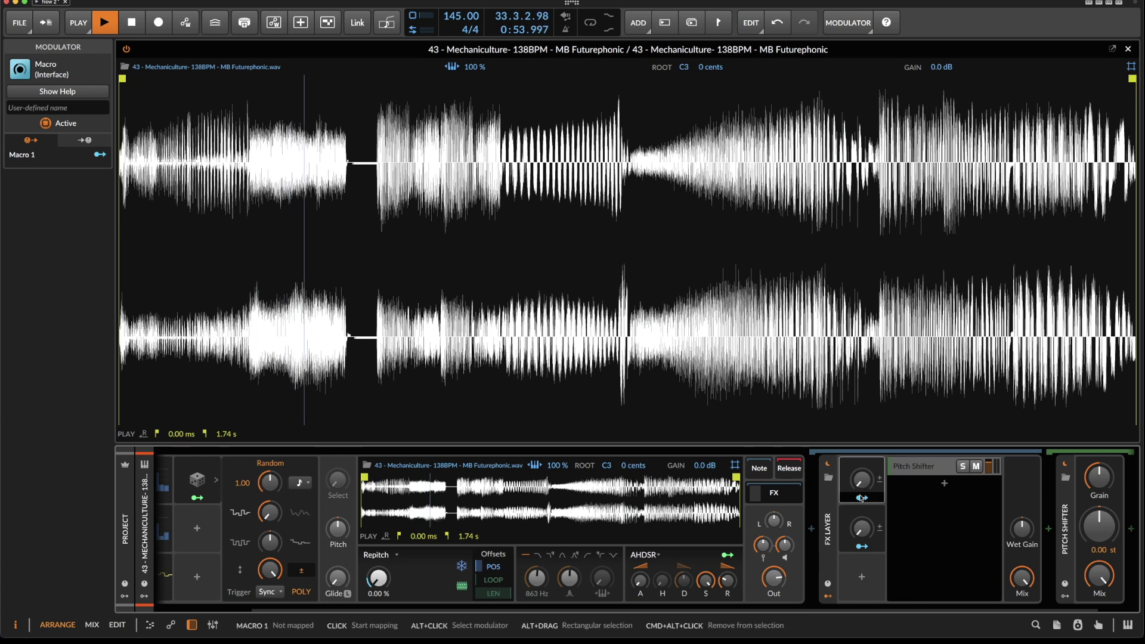
Map the first macro to the Pitch Shifter's Grain at 100 and the second macro to its Pitch.
{"action": "left_click", "coordinate": [1099, 477]}
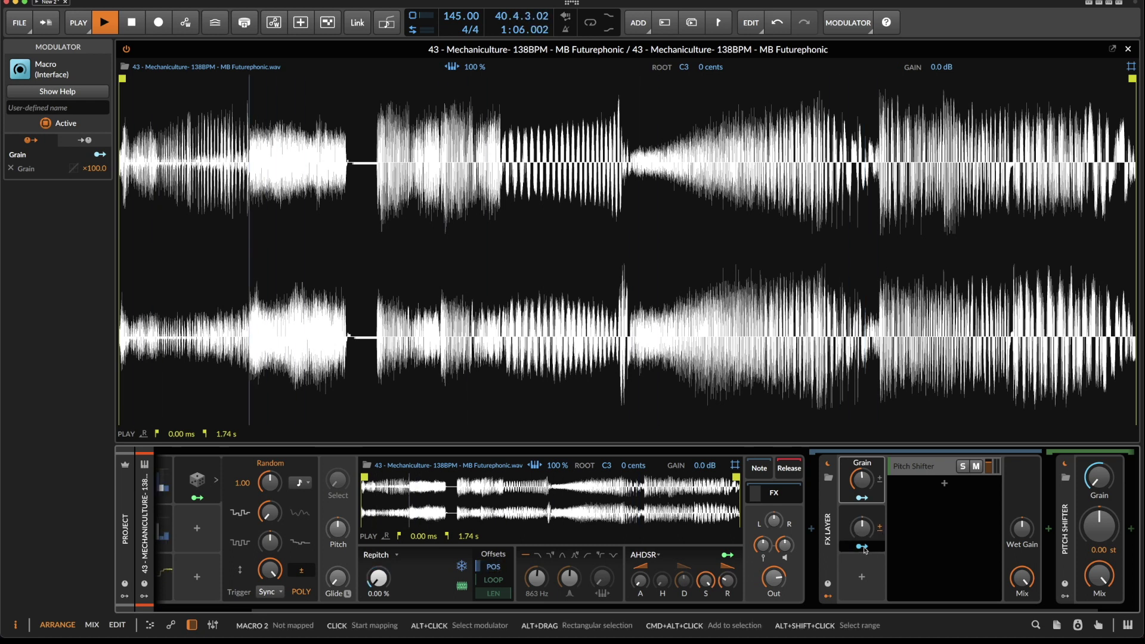
{"action": "left_click_drag", "start_coordinate": [862, 546], "coordinate": [1099, 525]}
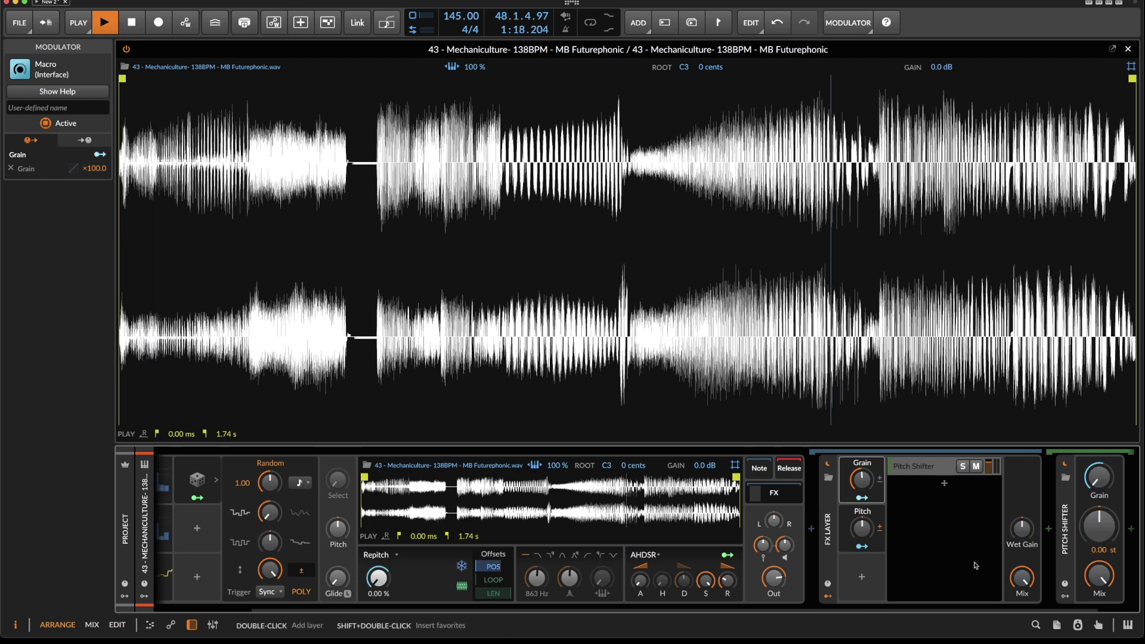
Duplicate the Pitch Shifter inside the FX Layer and try out the Pitch macro on both copies.
{"action": "left_click", "coordinate": [1070, 511]}
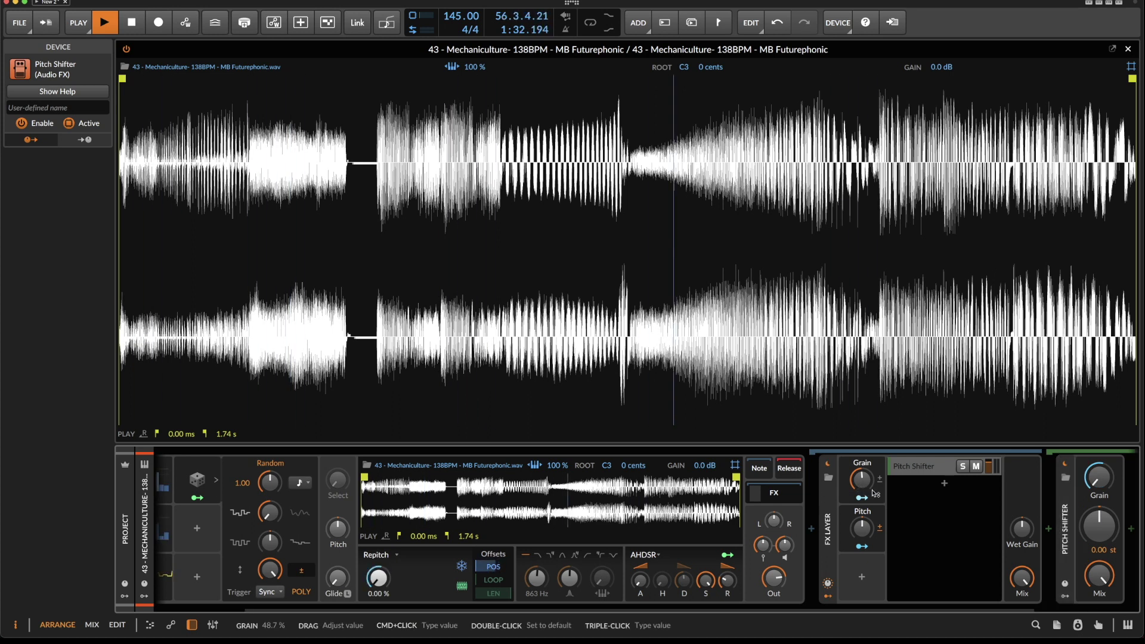
{"action": "scroll", "coordinate": [878, 494], "scroll_direction": "right", "scroll_amount": 3}
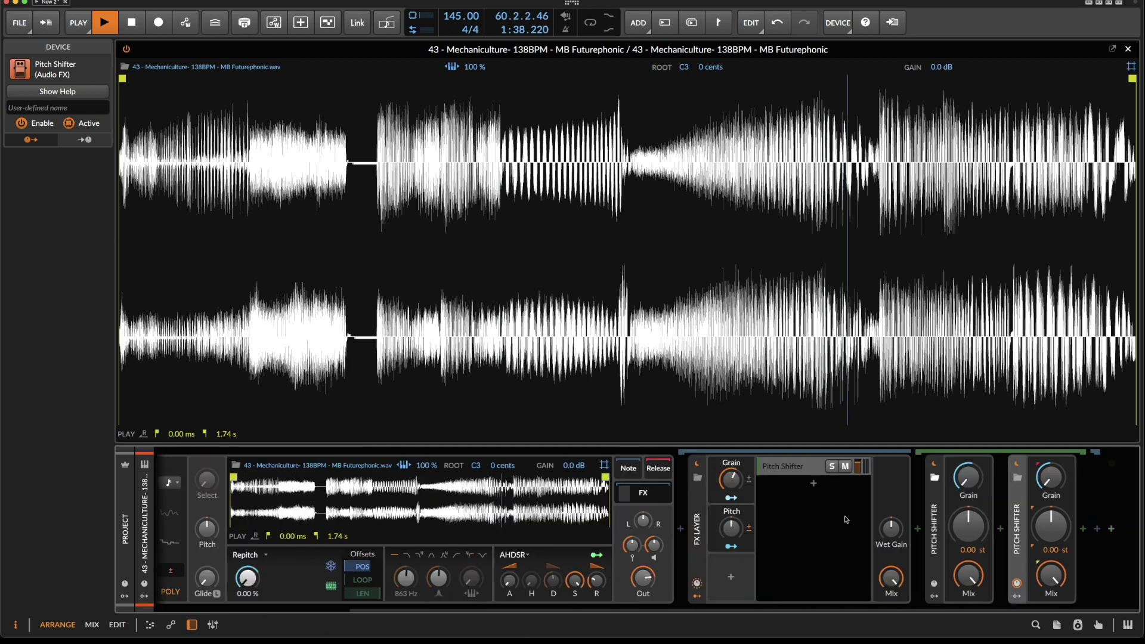
{"action": "left_click_drag", "start_coordinate": [738, 529], "coordinate": [738, 480]}
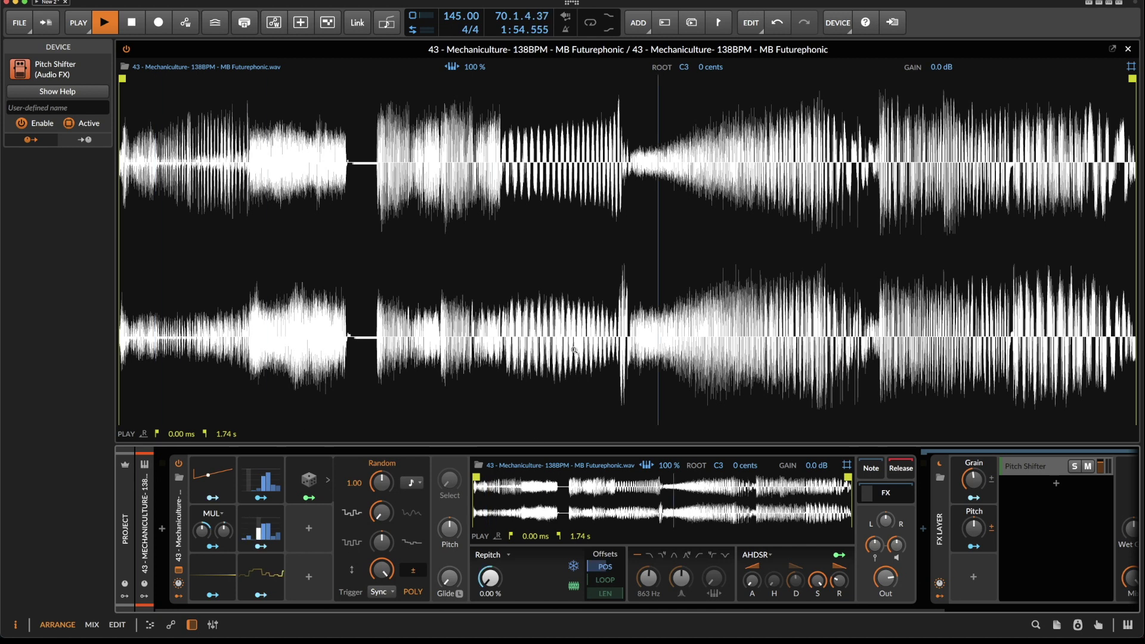
Add a third Steps modulator to the Sampler below Random and set its pattern length to 8 steps.
{"action": "left_click", "coordinate": [308, 529]}
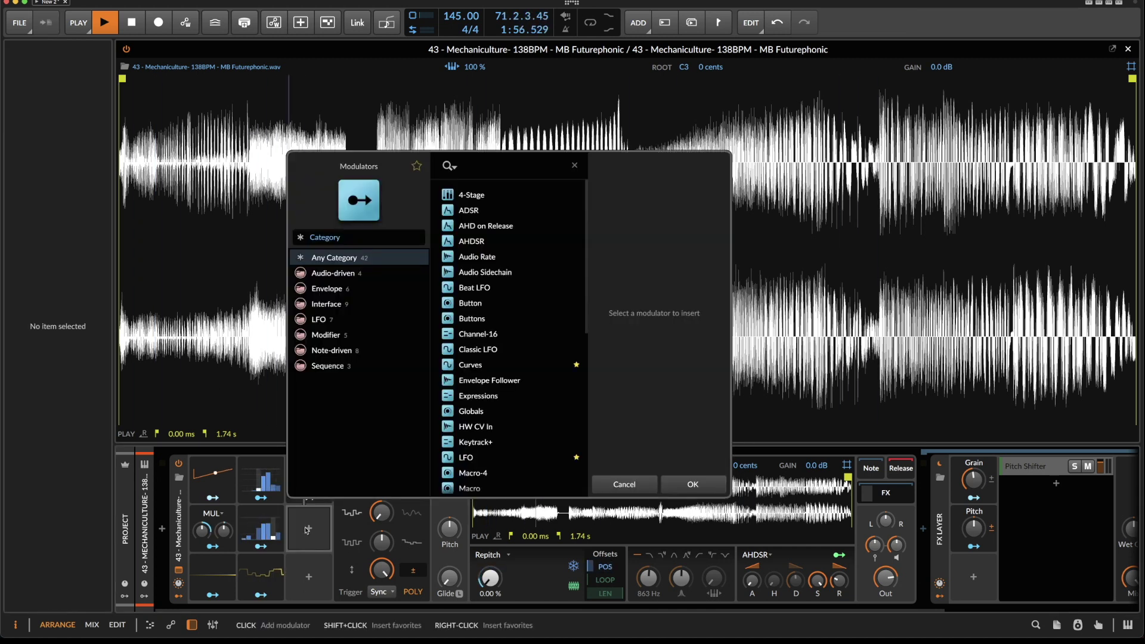
{"action": "type", "text": "st"}
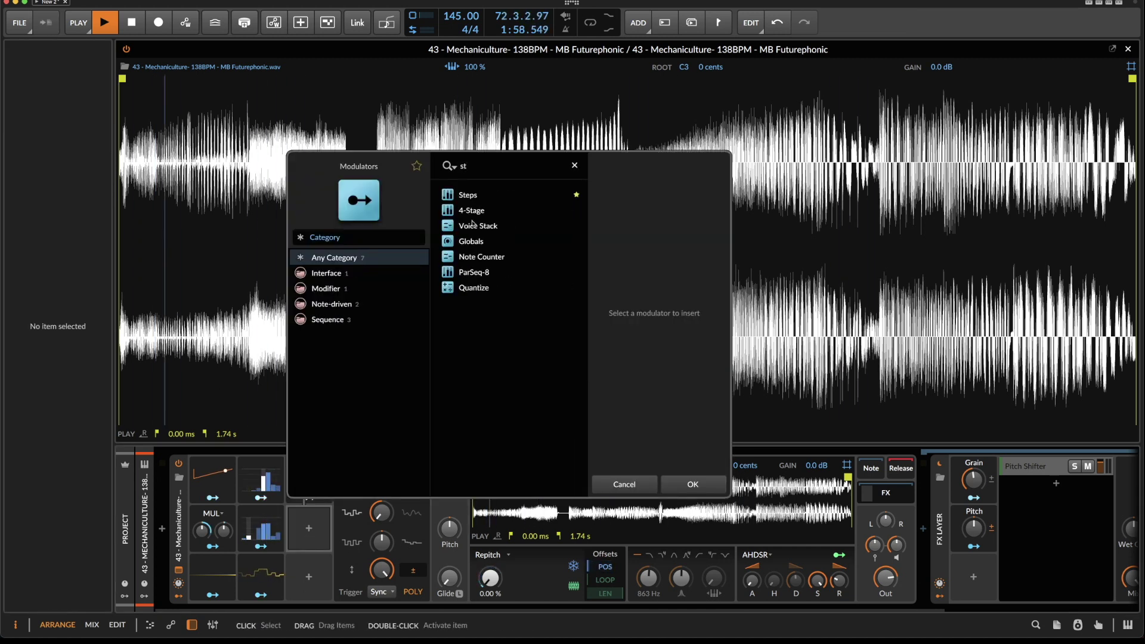
{"action": "double_click", "coordinate": [471, 195]}
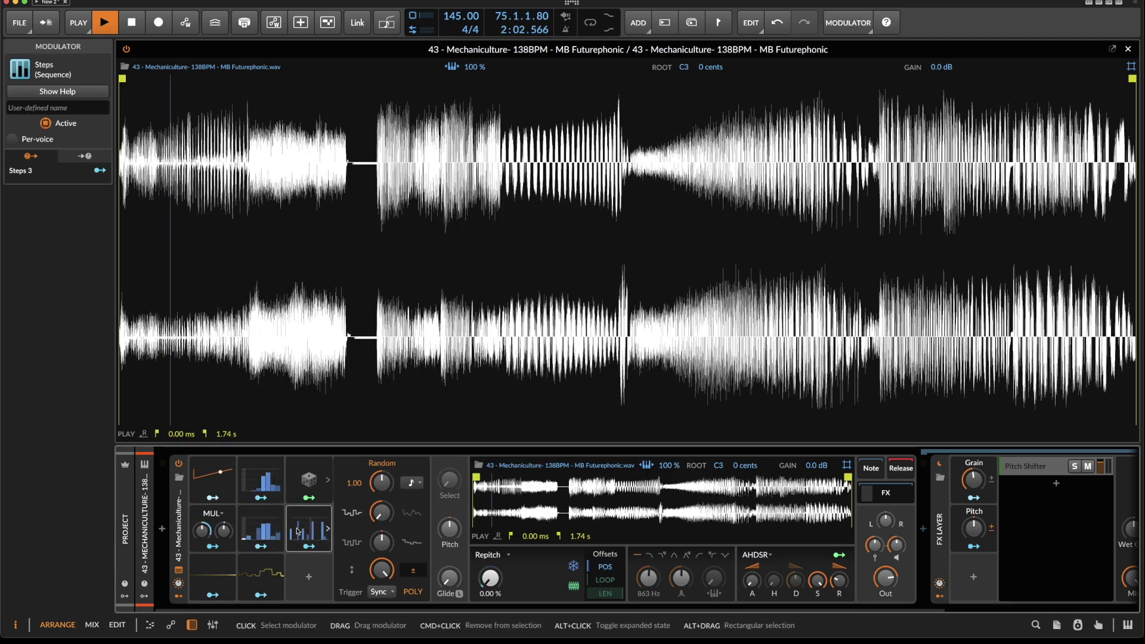
{"action": "left_click", "coordinate": [328, 528]}
{"action": "left_click_drag", "start_coordinate": [355, 570], "coordinate": [355, 598]}
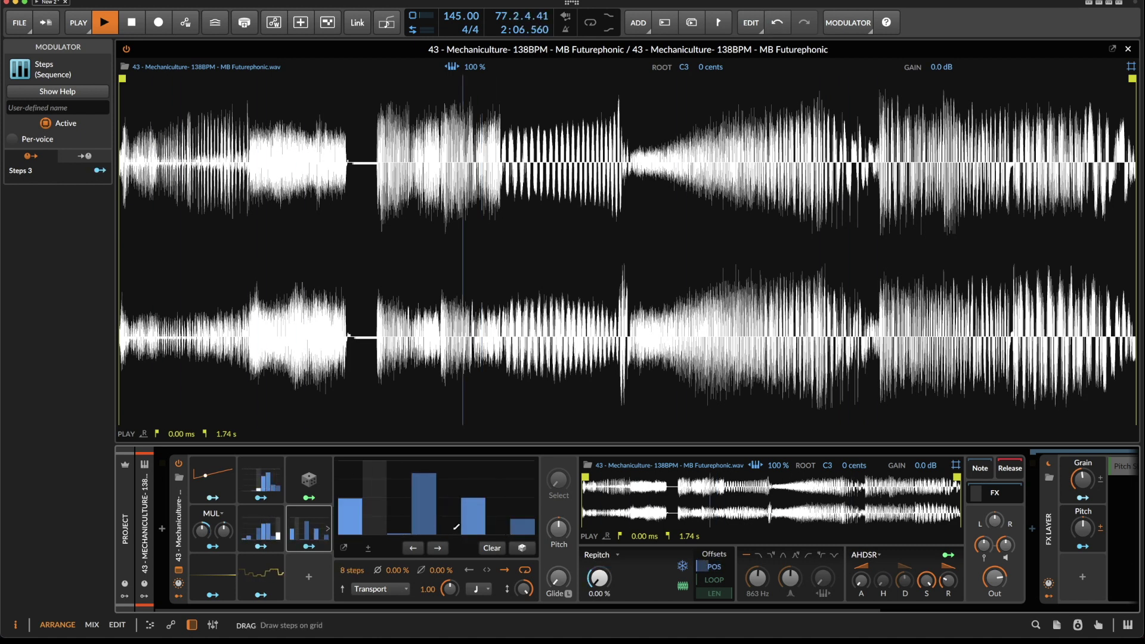
Make the third Steps modulator bipolar and flatten the first five steps of its pattern close to the centre line.
{"action": "left_click", "coordinate": [368, 548]}
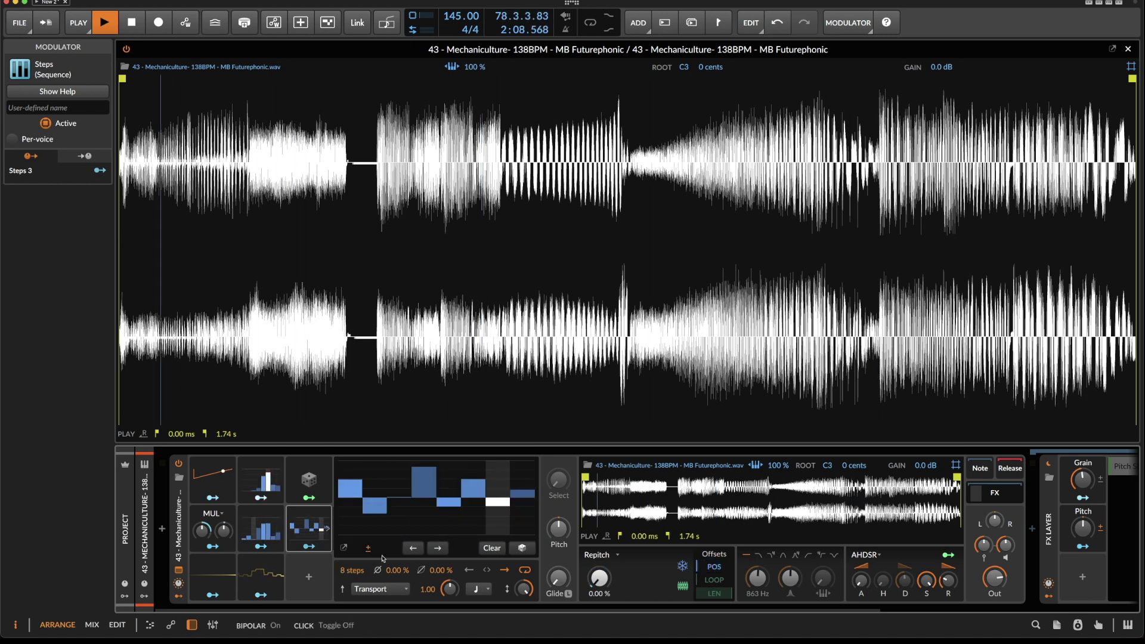
{"action": "left_click_drag", "start_coordinate": [350, 499], "coordinate": [454, 495]}
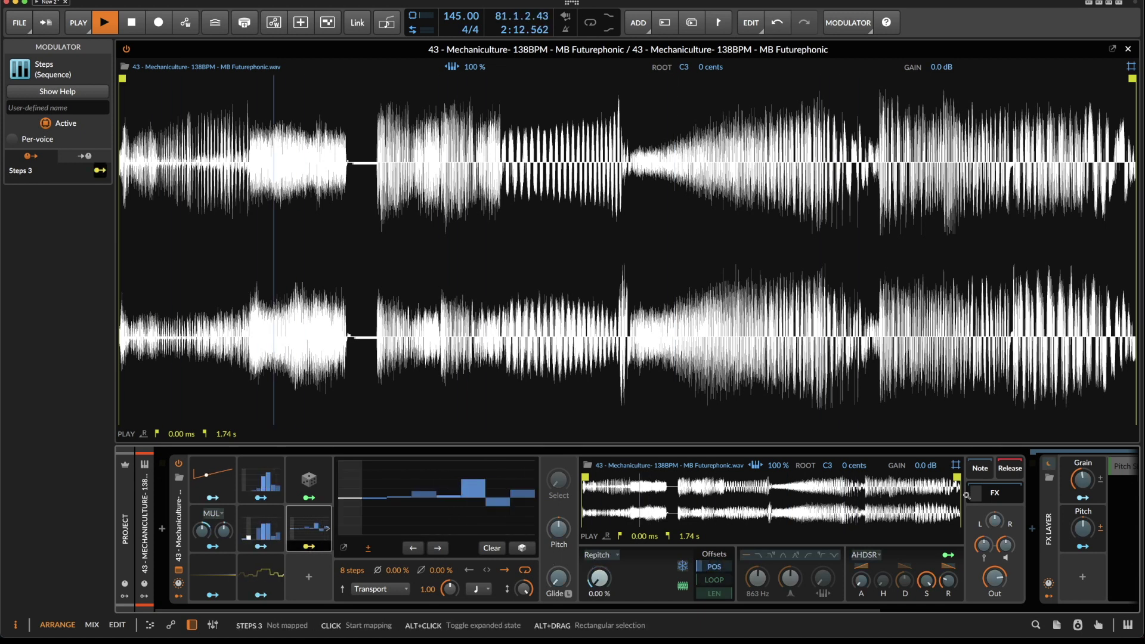
Map the third Steps modulator to the FX Layer's Pitch macro at 0.967 and its Grain macro at -0.18.
{"action": "left_click_drag", "start_coordinate": [1070, 529], "coordinate": [1070, 514]}
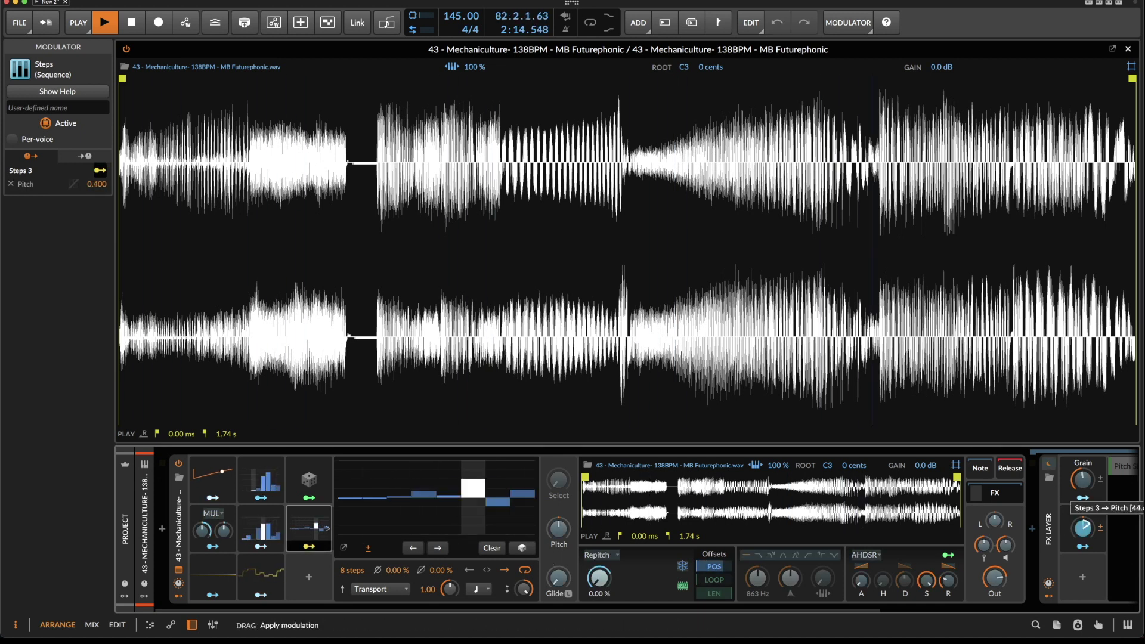
{"action": "left_click_drag", "start_coordinate": [1083, 529], "coordinate": [1083, 527]}
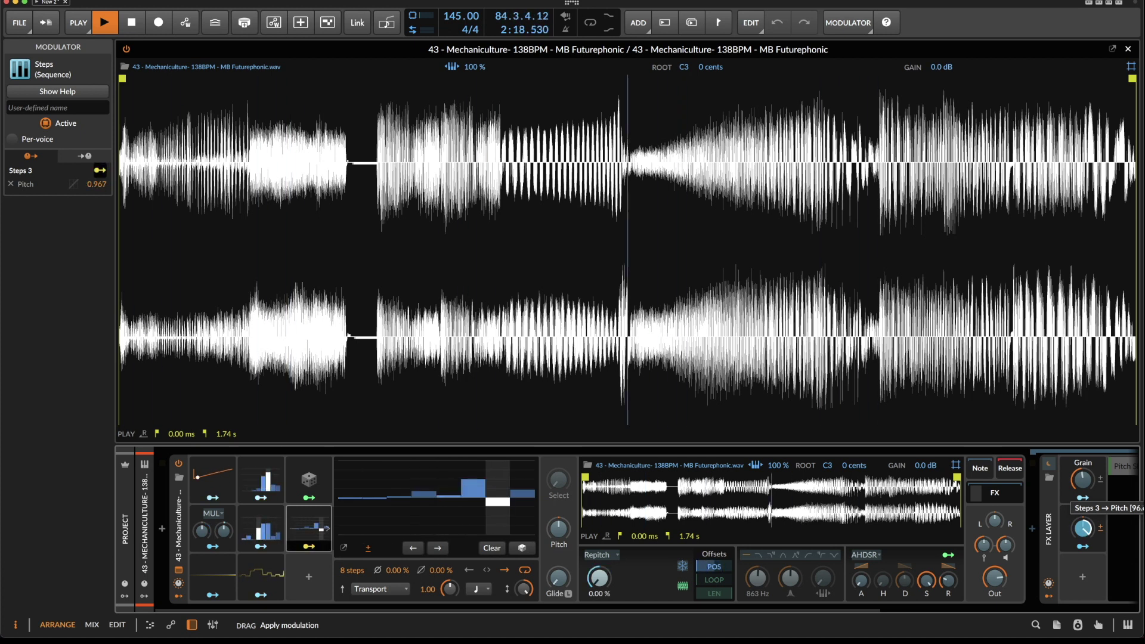
{"action": "left_click_drag", "start_coordinate": [1083, 477], "coordinate": [1083, 483]}
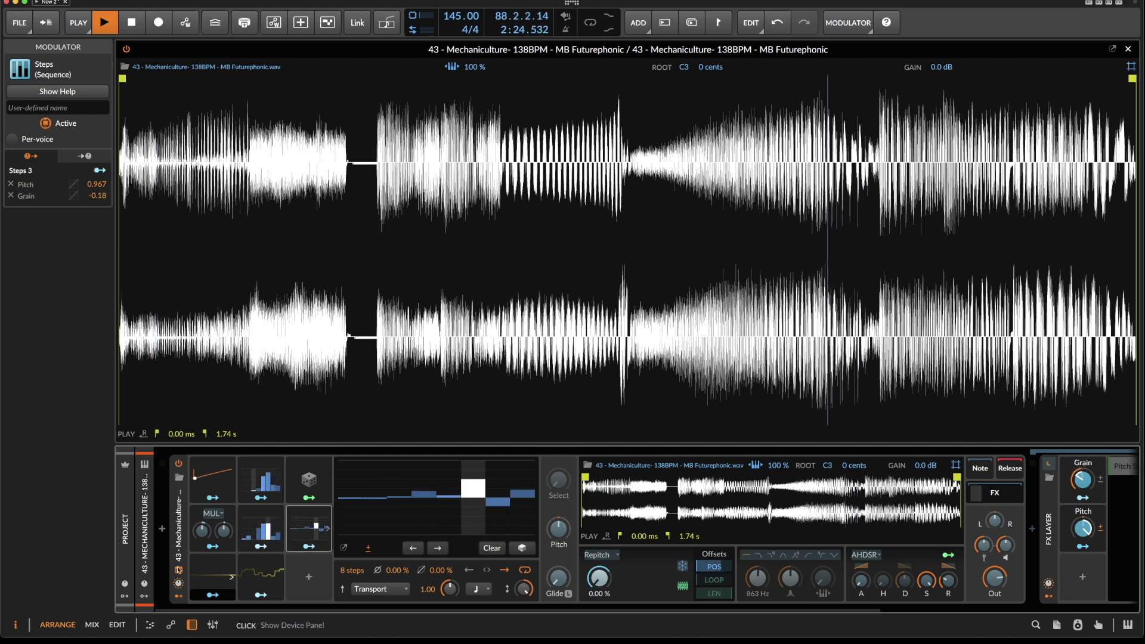
{"action": "left_click", "coordinate": [309, 546]}
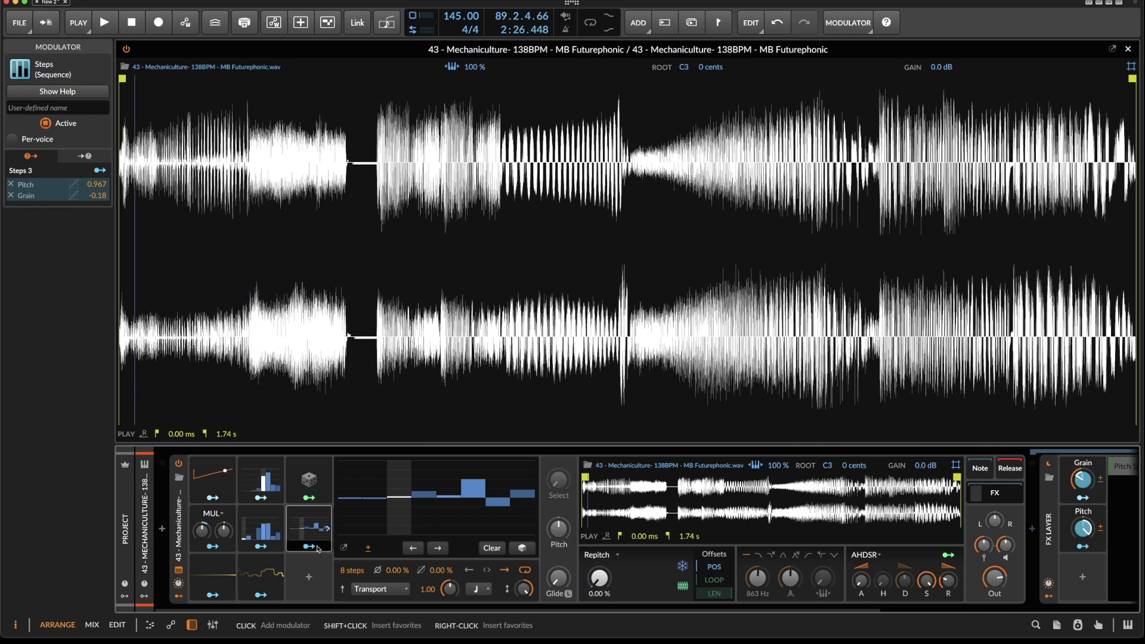
{"action": "key", "text": "space"}
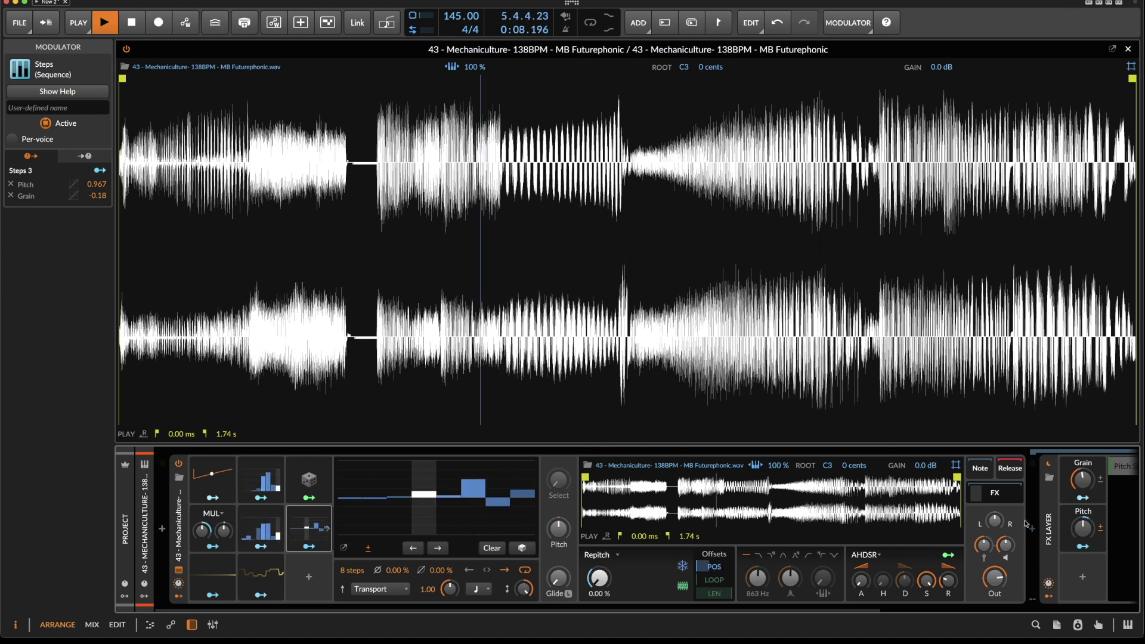
Redraw the third Steps pattern with larger positive and negative steps, ending on a full-height last step.
{"action": "scroll", "coordinate": [1038, 528], "scroll_direction": "right", "scroll_amount": 5}
{"action": "scroll", "coordinate": [1028, 527], "scroll_direction": "left", "scroll_amount": 4}
{"action": "mouse_move", "coordinate": [328, 486]}
{"action": "left_mouse_down"}
{"action": "mouse_move", "coordinate": [388, 531]}
{"action": "mouse_move", "coordinate": [474, 471]}
{"action": "mouse_move", "coordinate": [470, 454]}
{"action": "left_mouse_up"}
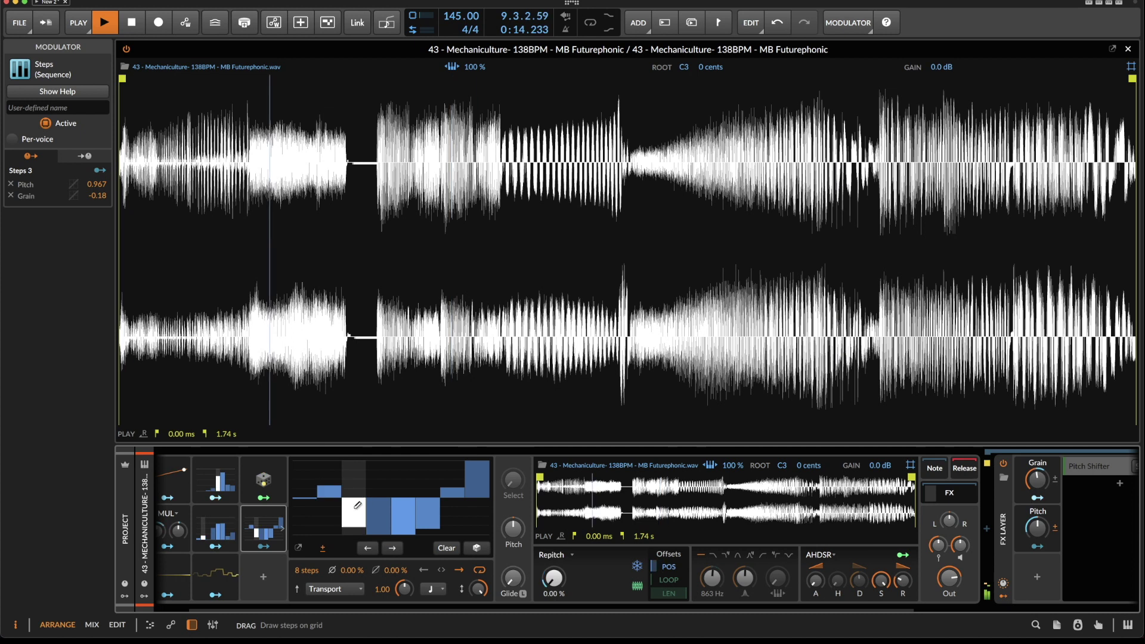
{"action": "mouse_move", "coordinate": [354, 497]}
{"action": "left_mouse_down"}
{"action": "mouse_move", "coordinate": [370, 470]}
{"action": "mouse_move", "coordinate": [392, 525]}
{"action": "mouse_move", "coordinate": [418, 482]}
{"action": "left_mouse_up"}
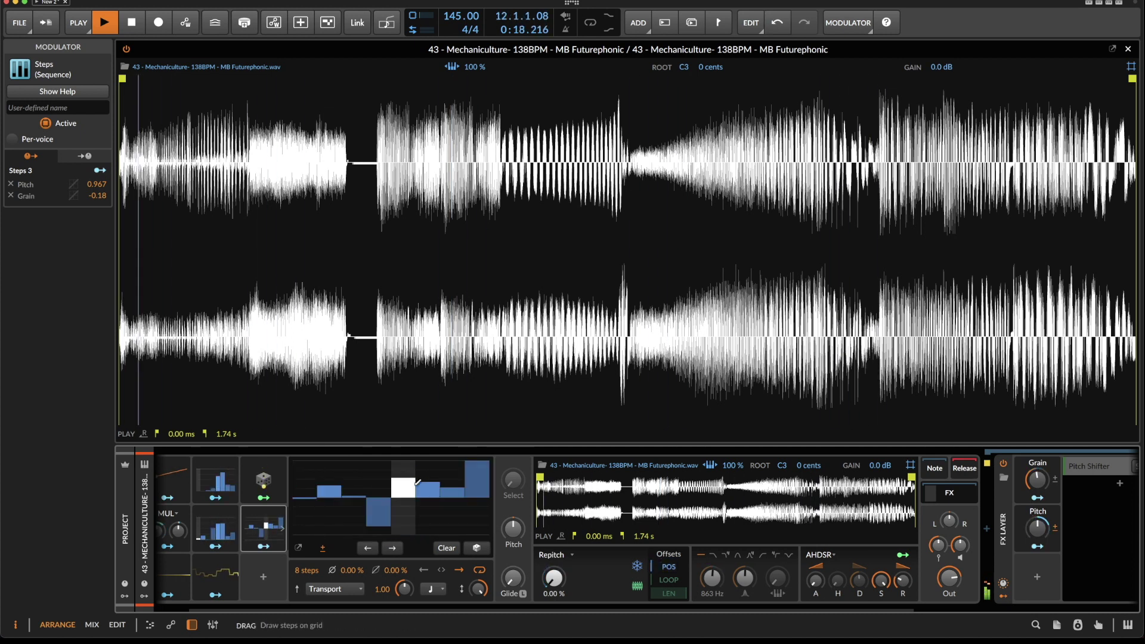
{"action": "left_click_drag", "start_coordinate": [428, 514], "coordinate": [430, 521]}
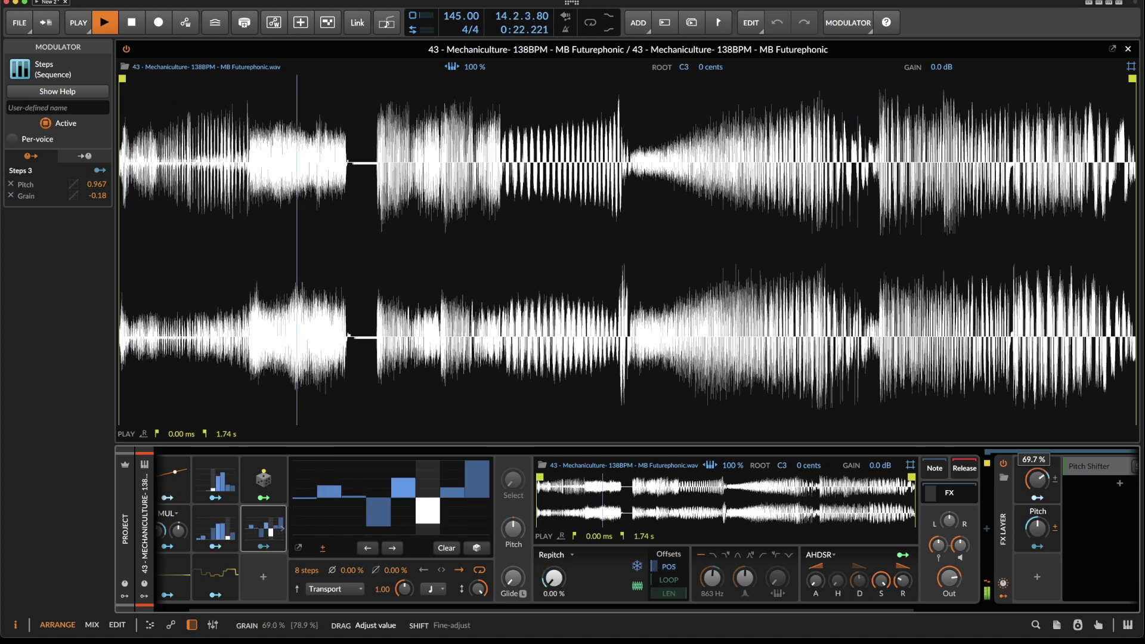
Try out the Grain macro, return it to 50 %, and compare the sound with the FX Layer switched off and on again.
{"action": "mouse_move", "coordinate": [1041, 479]}
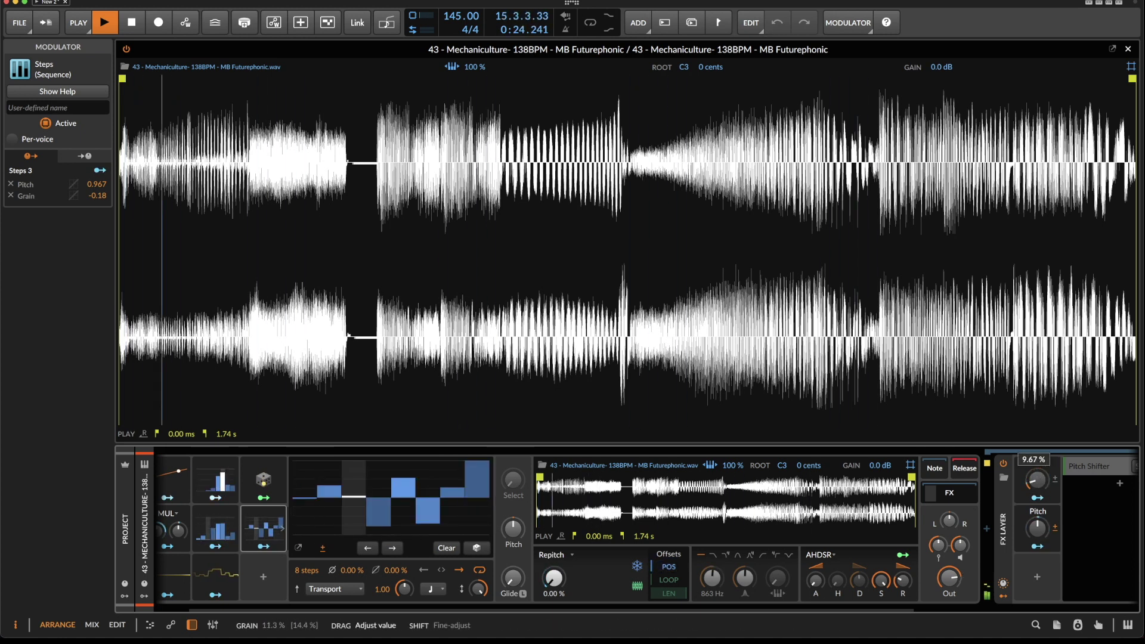
{"action": "left_click_drag", "start_coordinate": [1039, 478], "coordinate": [1040, 451]}
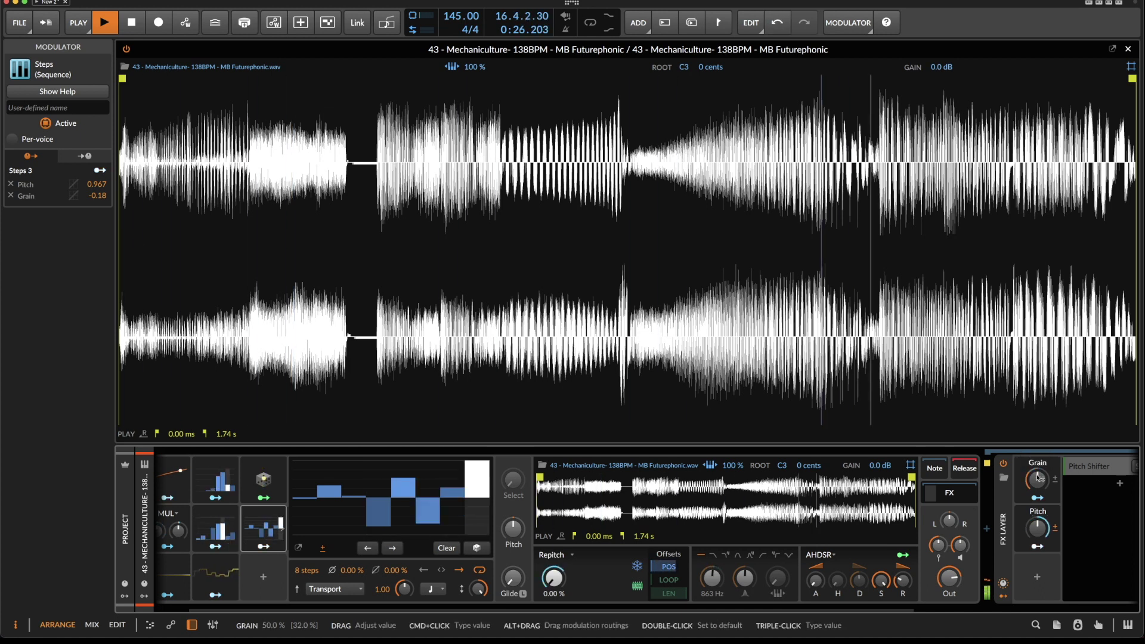
{"action": "left_click", "coordinate": [1004, 464]}
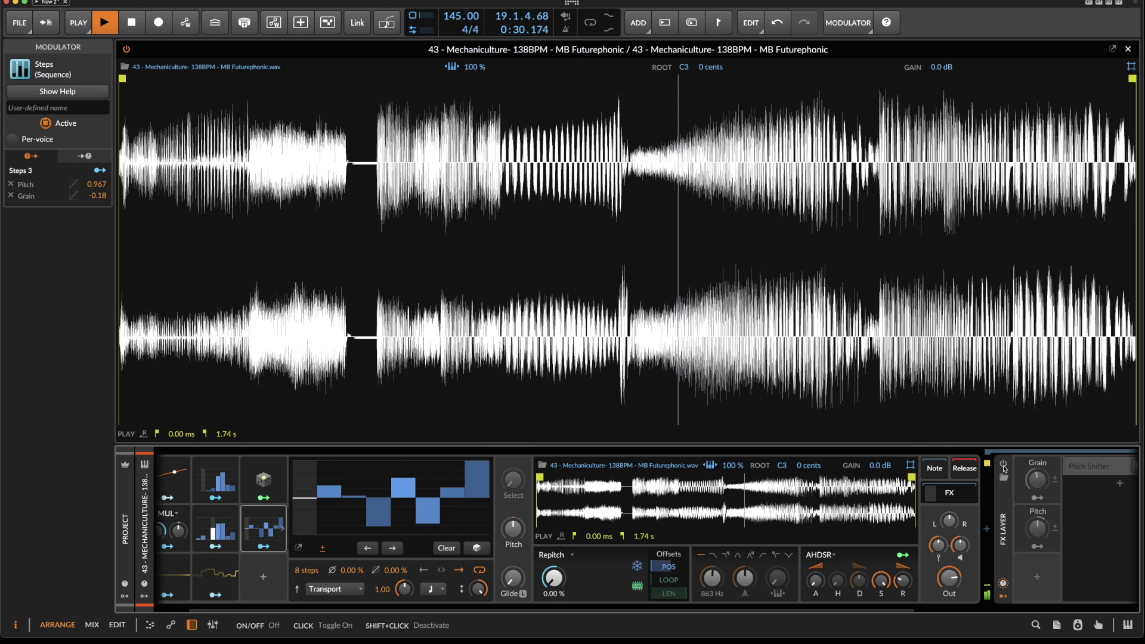
{"action": "left_click", "coordinate": [1004, 465]}
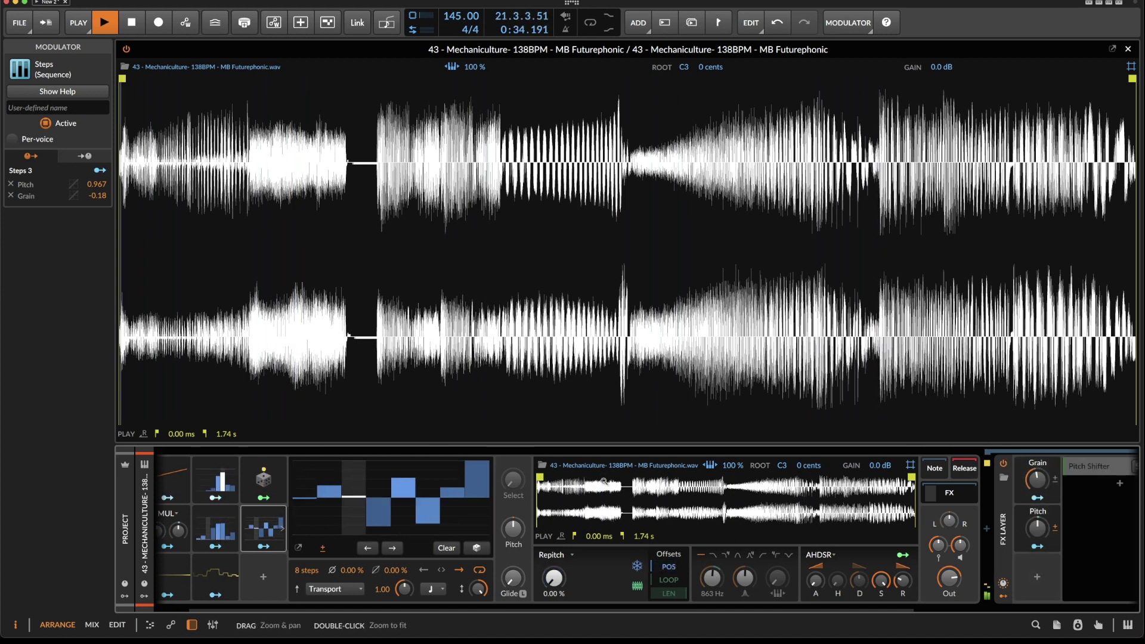
Reshape the middle steps of the third Steps pattern and set its Smooth amount to 41.1 %.
{"action": "mouse_move", "coordinate": [452, 513]}
{"action": "left_mouse_down"}
{"action": "mouse_move", "coordinate": [405, 498]}
{"action": "mouse_move", "coordinate": [350, 505]}
{"action": "mouse_move", "coordinate": [339, 479]}
{"action": "mouse_move", "coordinate": [366, 501]}
{"action": "mouse_move", "coordinate": [424, 511]}
{"action": "mouse_move", "coordinate": [429, 488]}
{"action": "left_mouse_up"}
{"action": "left_click_drag", "start_coordinate": [394, 570], "coordinate": [394, 544]}
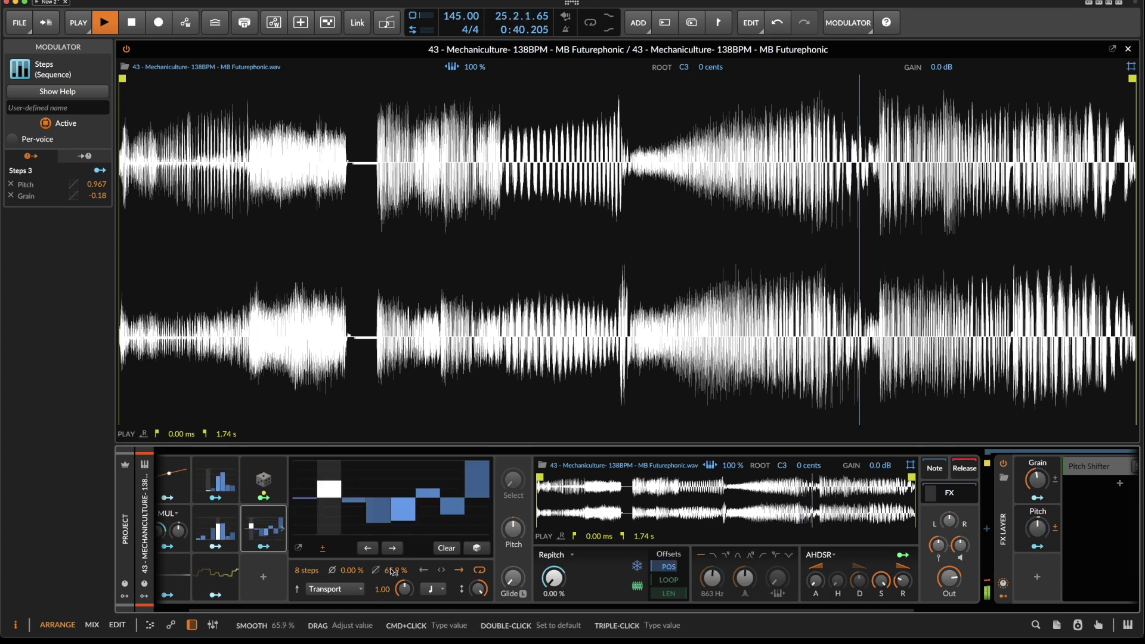
{"action": "left_click_drag", "start_coordinate": [392, 572], "coordinate": [392, 560]}
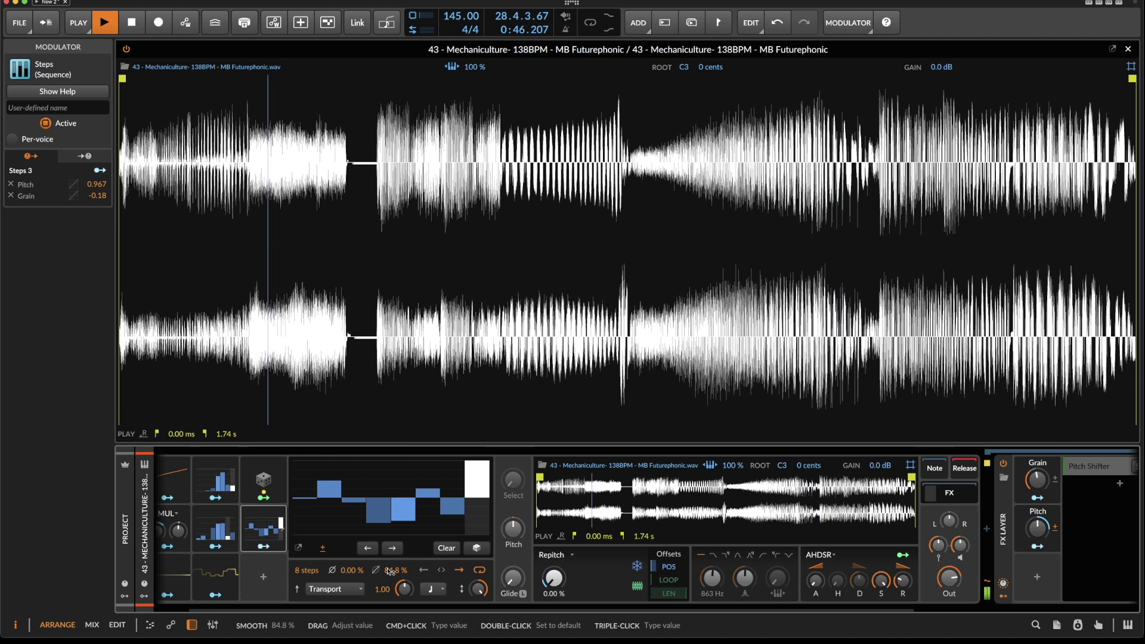
{"action": "left_click_drag", "start_coordinate": [390, 573], "coordinate": [387, 569]}
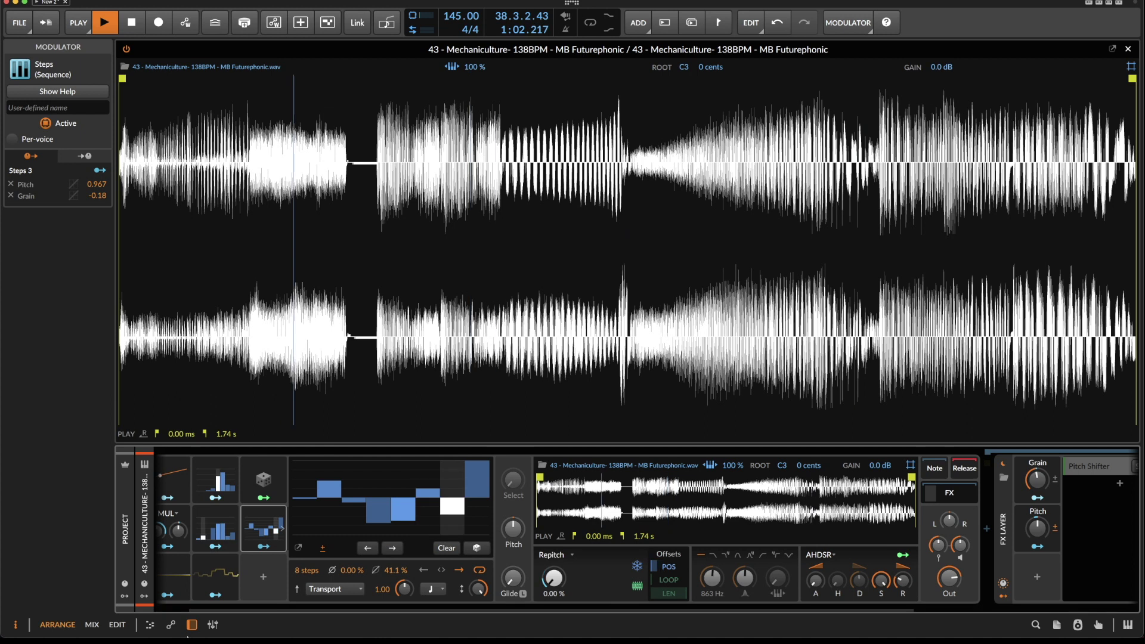
{"action": "left_click", "coordinate": [262, 576]}
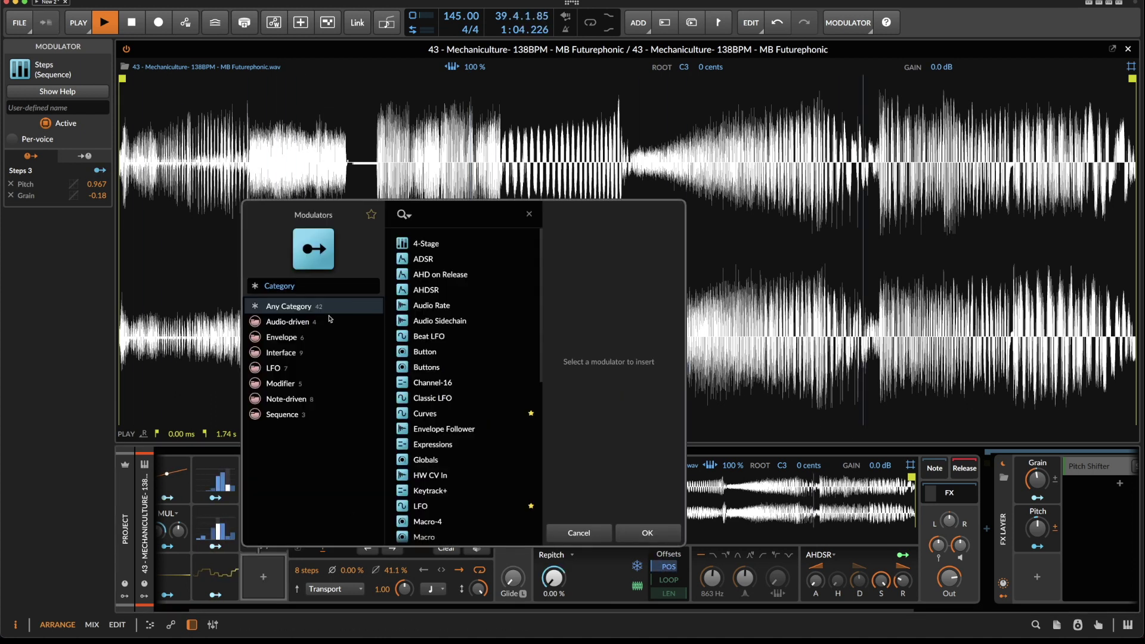
{"action": "left_click", "coordinate": [314, 383]}
{"action": "left_click", "coordinate": [301, 368]}
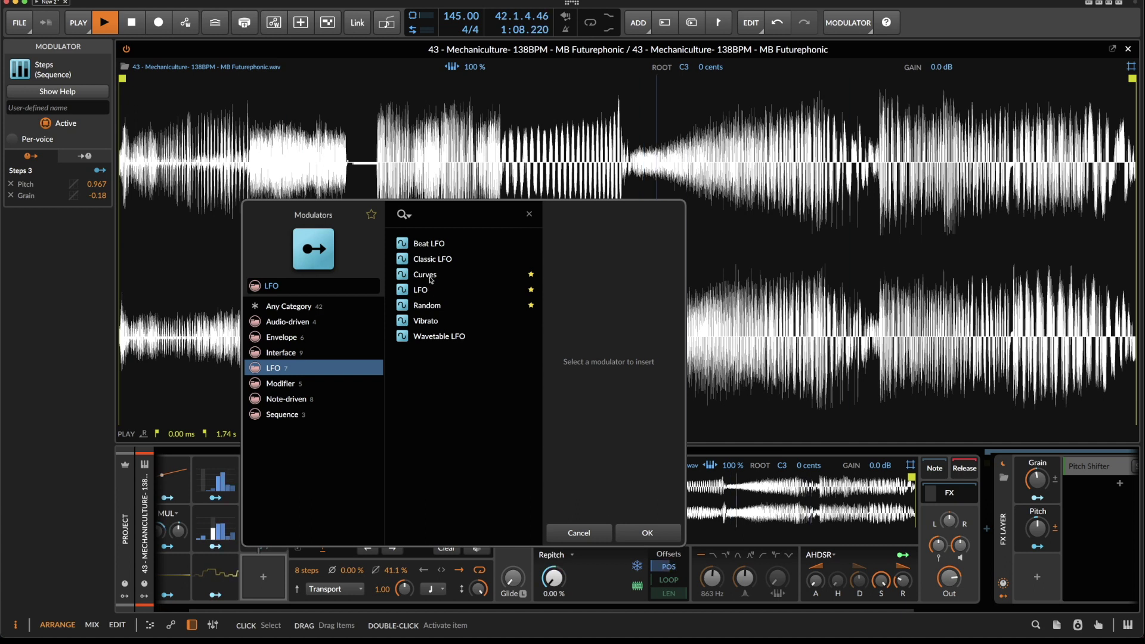
{"action": "left_click", "coordinate": [602, 538]}
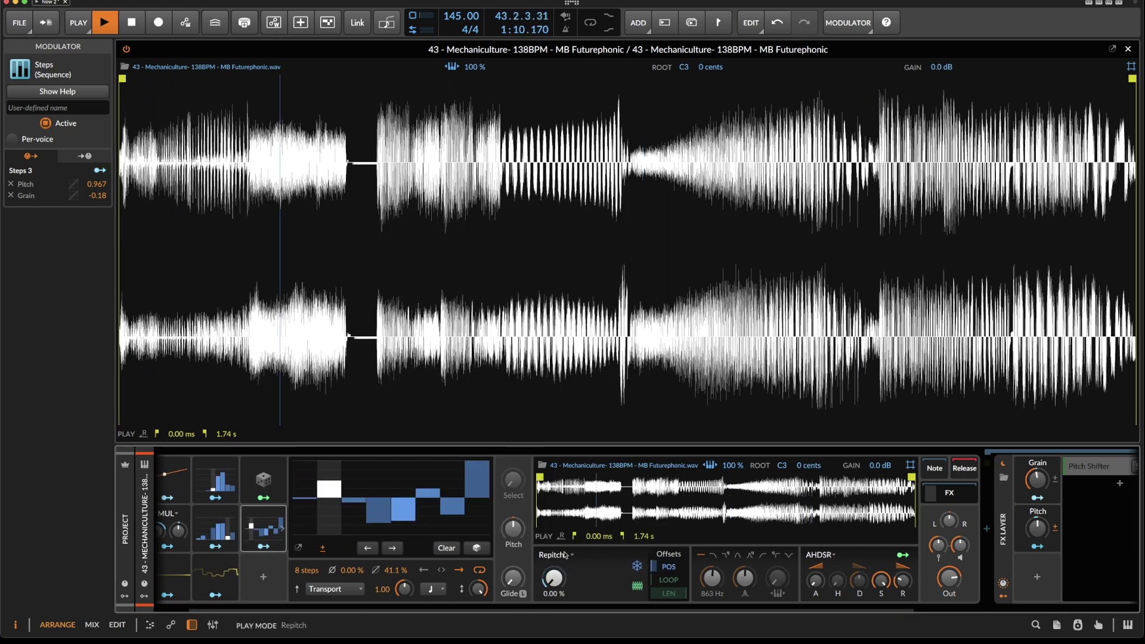
Collapse the FX Layer and insert a Reverb device after it in the Sampler's FX chain.
{"action": "scroll", "coordinate": [557, 540], "scroll_direction": "right", "scroll_amount": 3}
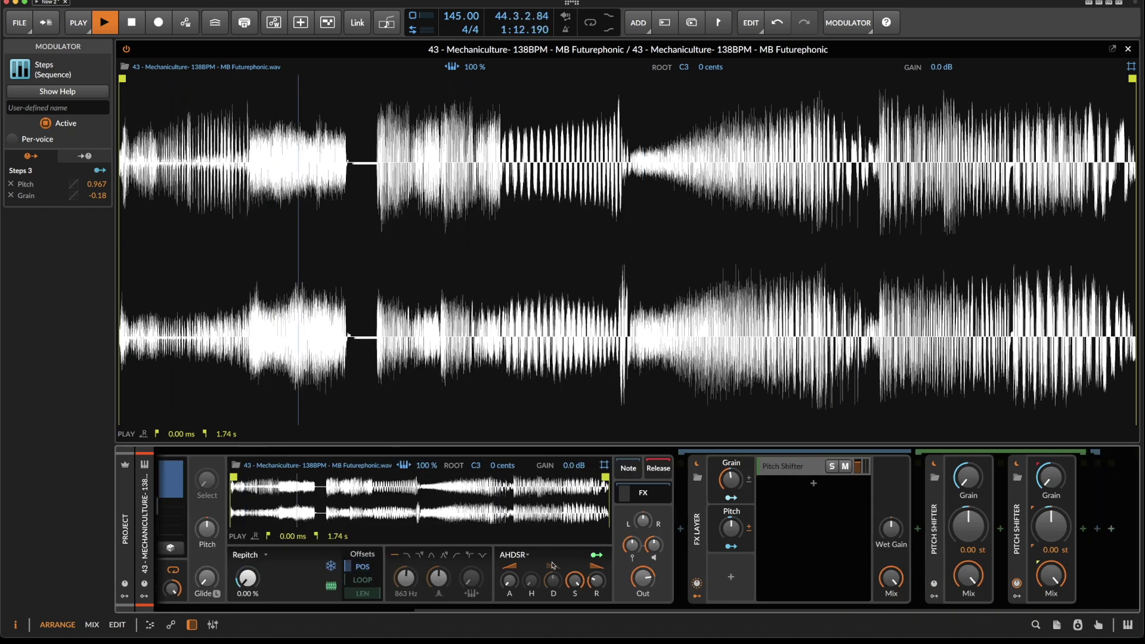
{"action": "double_click", "coordinate": [697, 522]}
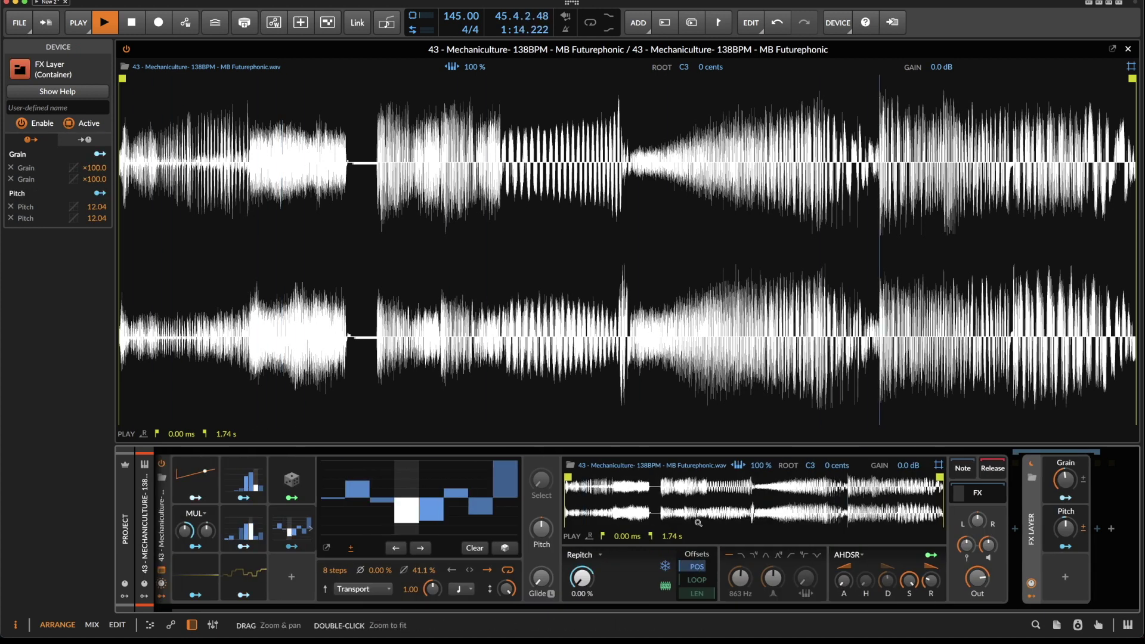
{"action": "left_click", "coordinate": [1098, 536]}
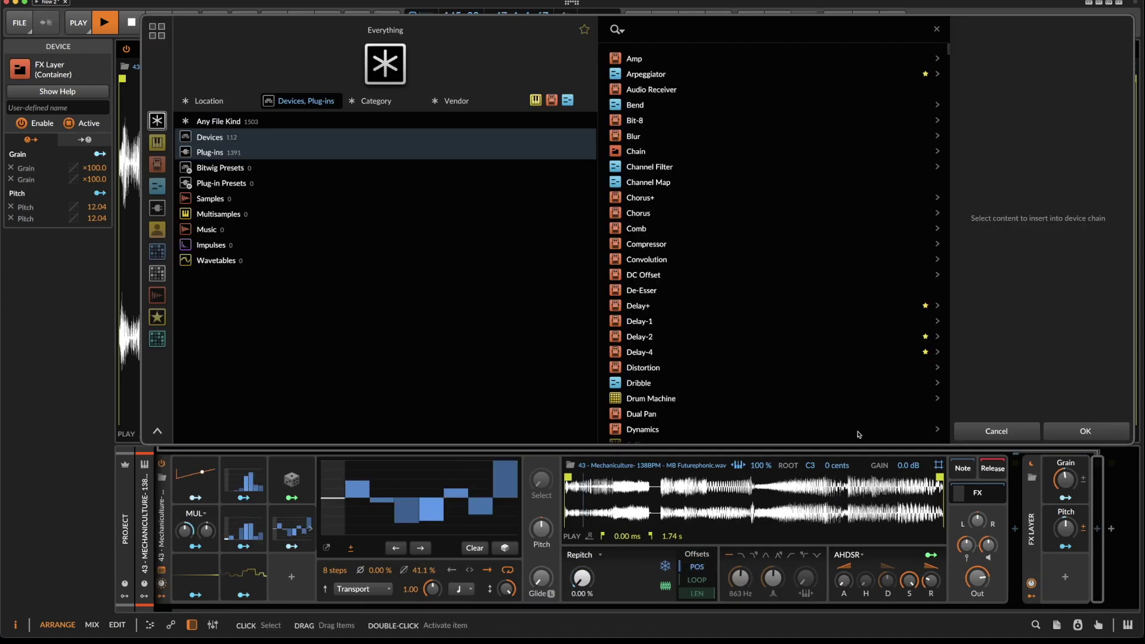
{"action": "type", "text": "rev"}
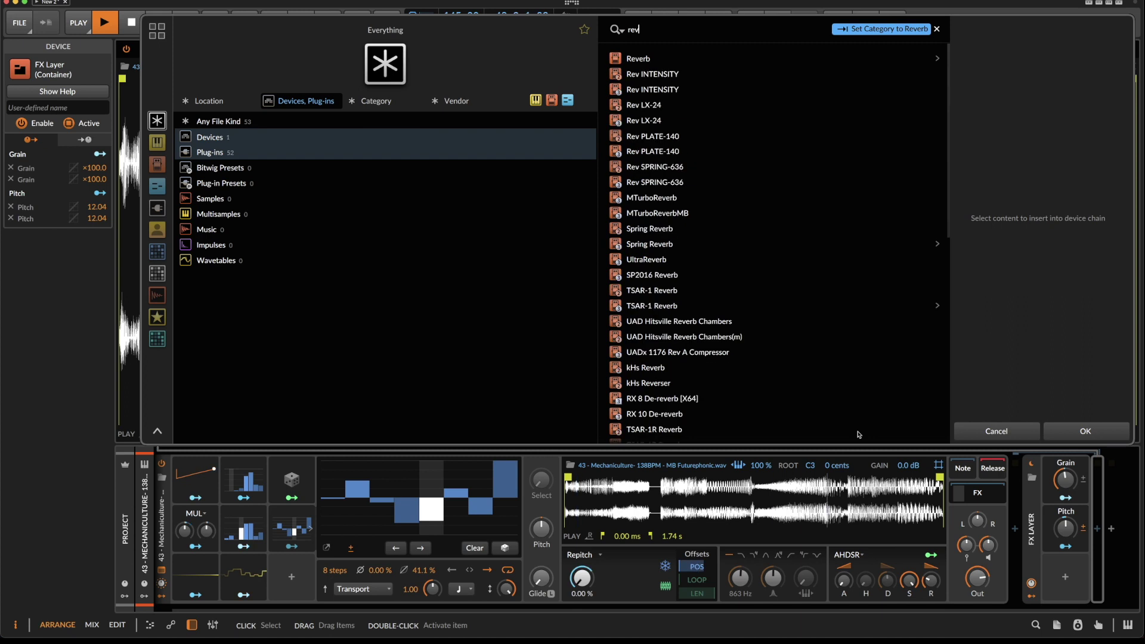
{"action": "key", "text": "Return"}
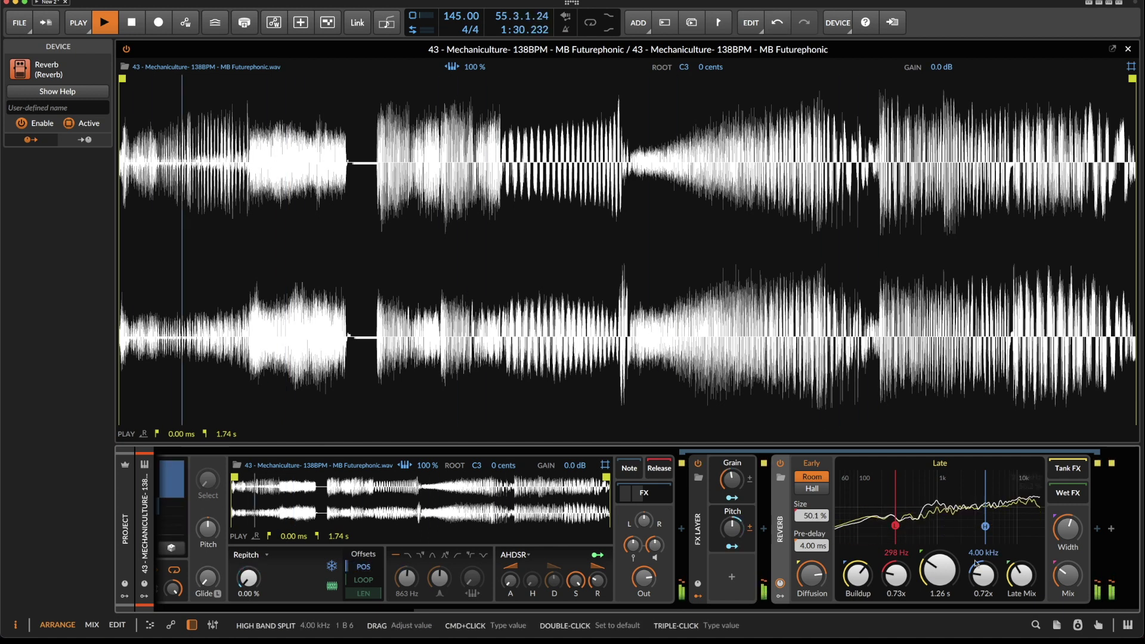
Try out the Reverb's Mix, shorten its reverb time to 316 ms, and turn the Mix fully down.
{"action": "left_click_drag", "start_coordinate": [1068, 576], "coordinate": [1069, 523]}
{"action": "left_click_drag", "start_coordinate": [1069, 577], "coordinate": [1068, 597]}
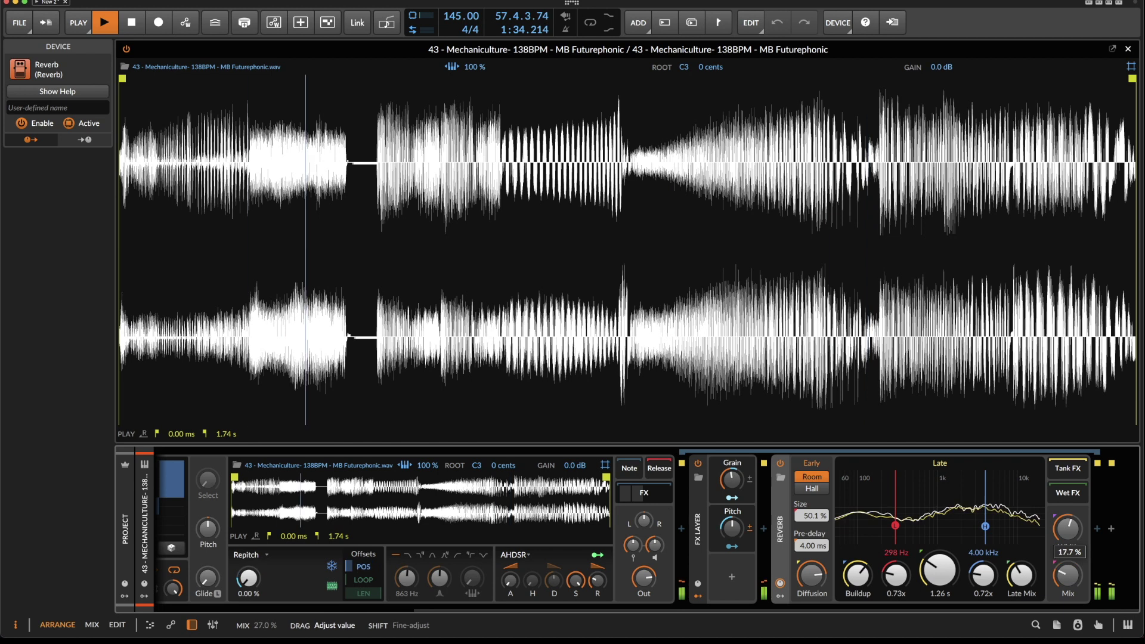
{"action": "left_click_drag", "start_coordinate": [940, 571], "coordinate": [940, 599]}
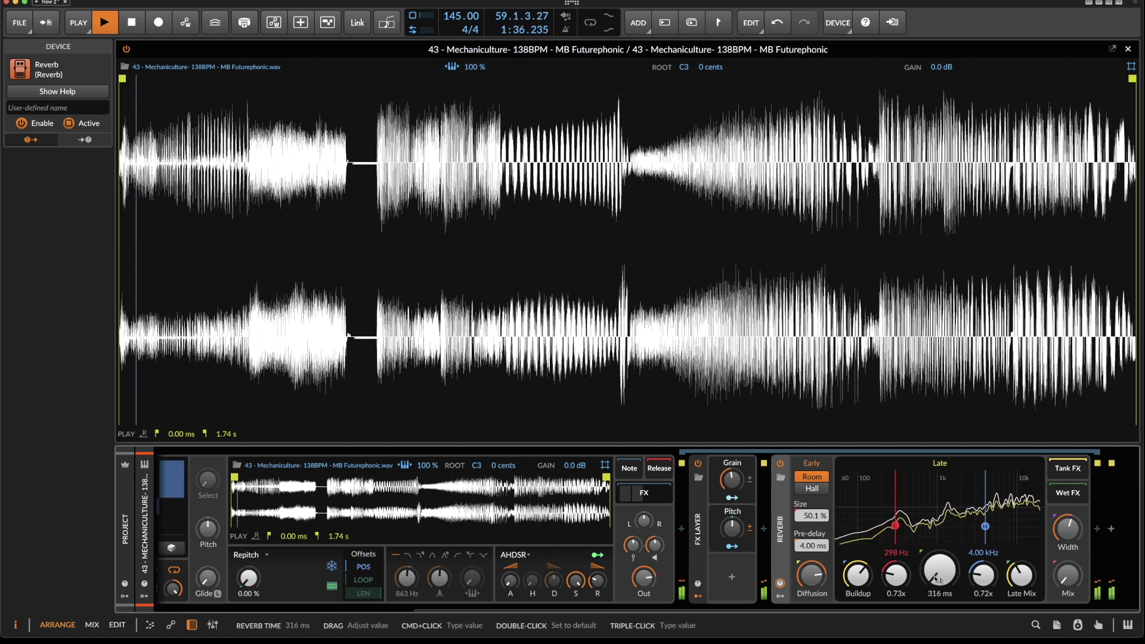
{"action": "left_click_drag", "start_coordinate": [1068, 575], "coordinate": [1068, 609]}
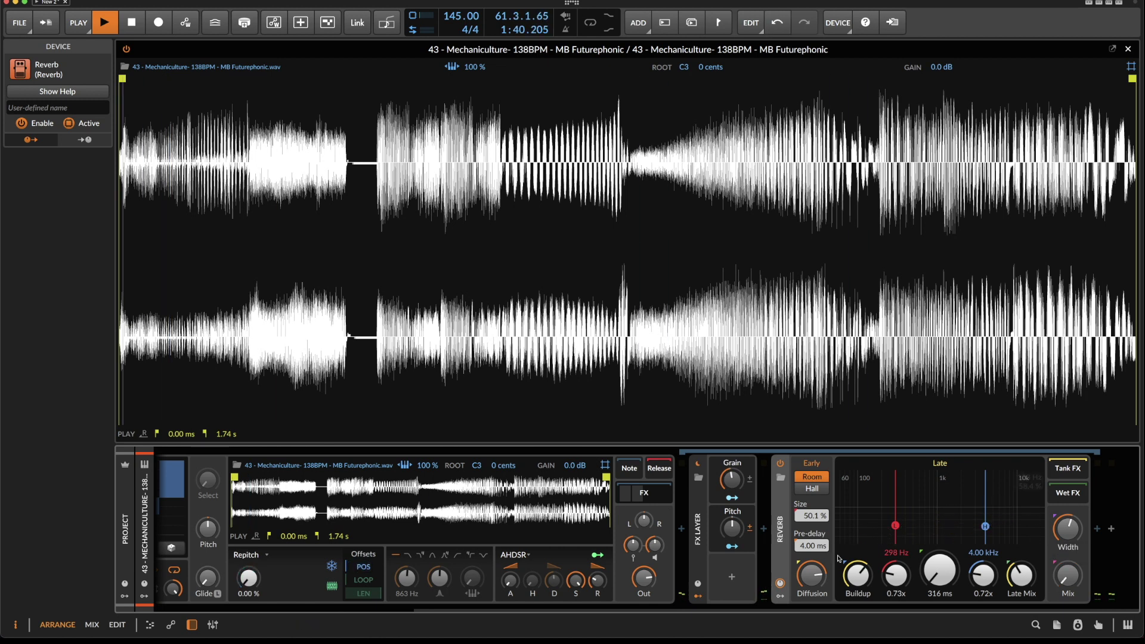
Add a Steps modulator to the Reverb and show its step editor.
{"action": "left_click", "coordinate": [782, 601]}
{"action": "left_click", "coordinate": [809, 483]}
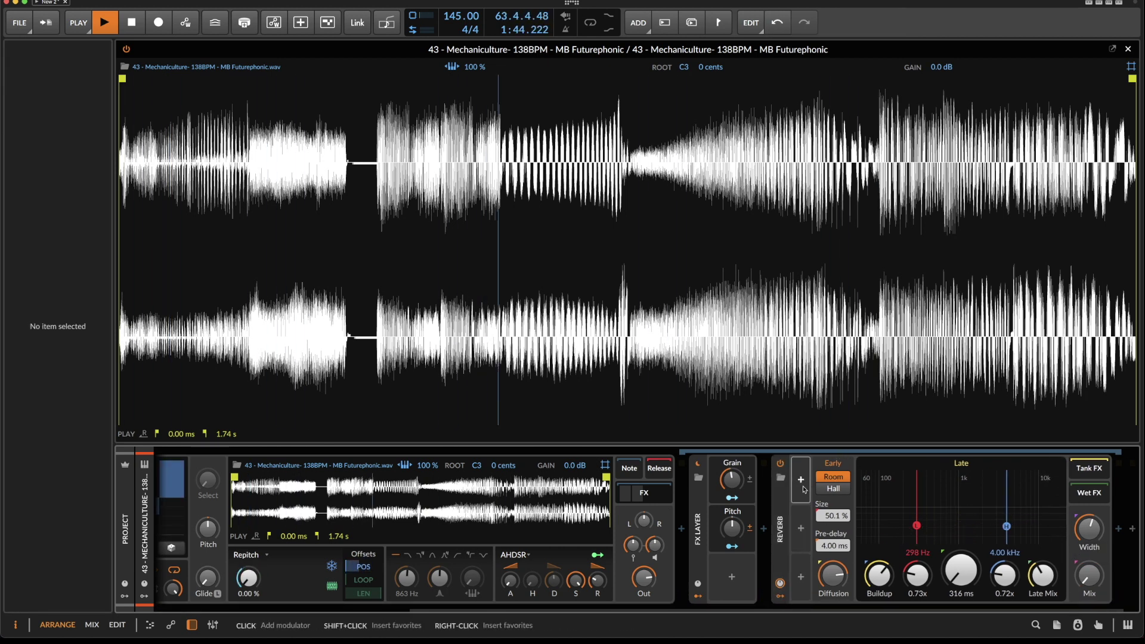
{"action": "left_click", "coordinate": [801, 480]}
{"action": "type", "text": "st"}
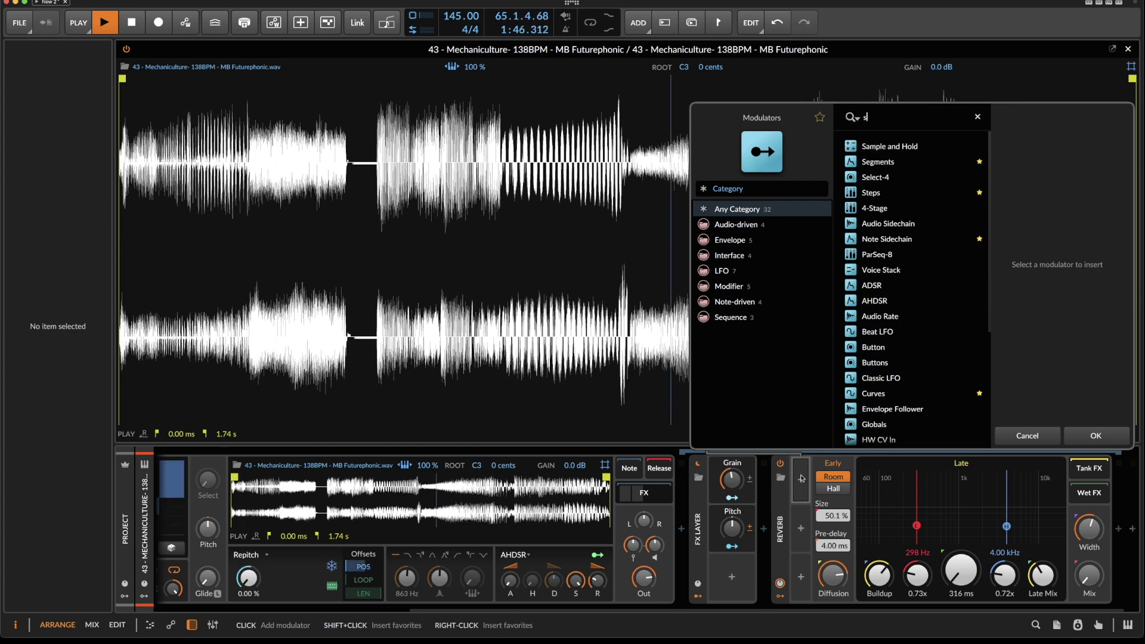
{"action": "key", "text": "Return"}
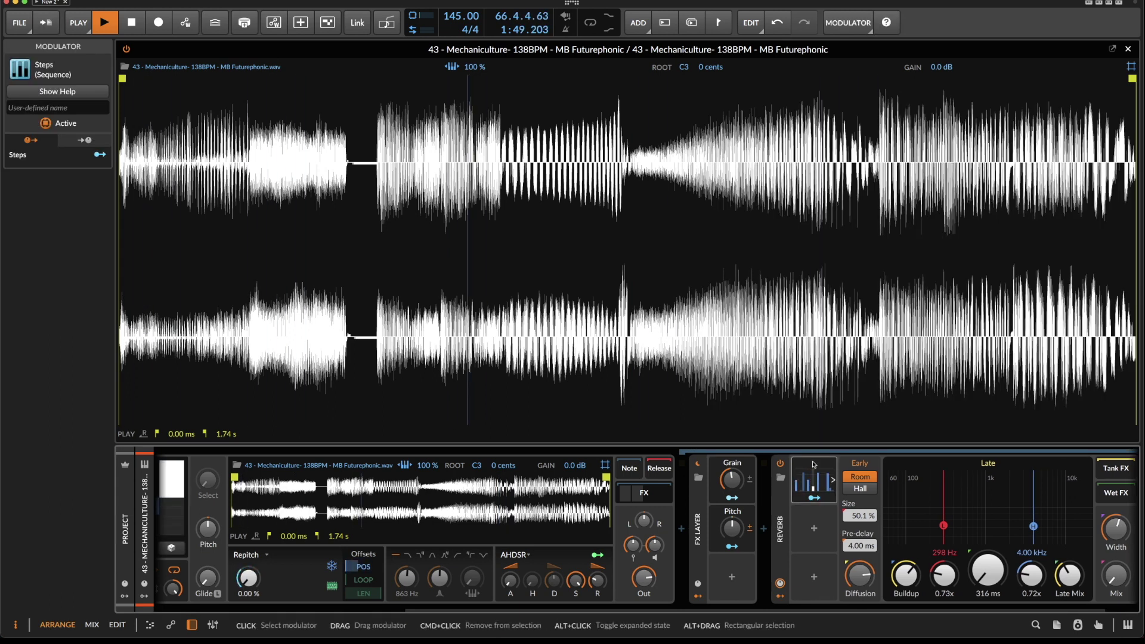
{"action": "left_click", "coordinate": [820, 500]}
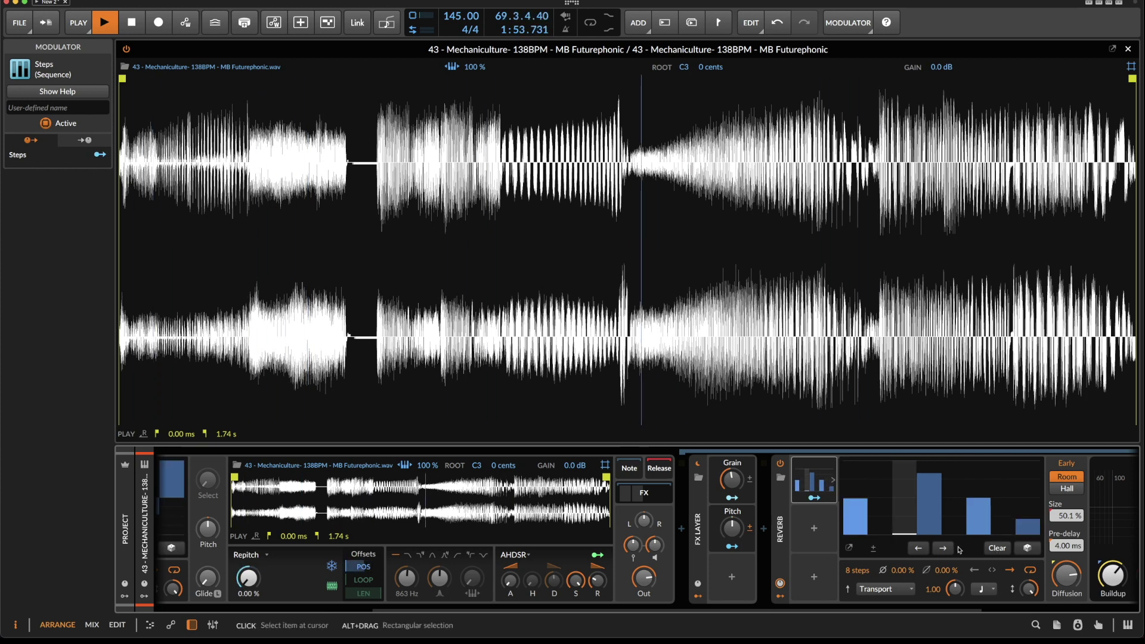
Clear the first step and lower the sixth in the Reverb's Steps pattern, and map it to the Reverb's Mix at 1.000.
{"action": "scroll", "coordinate": [959, 549], "scroll_direction": "right", "scroll_amount": 5}
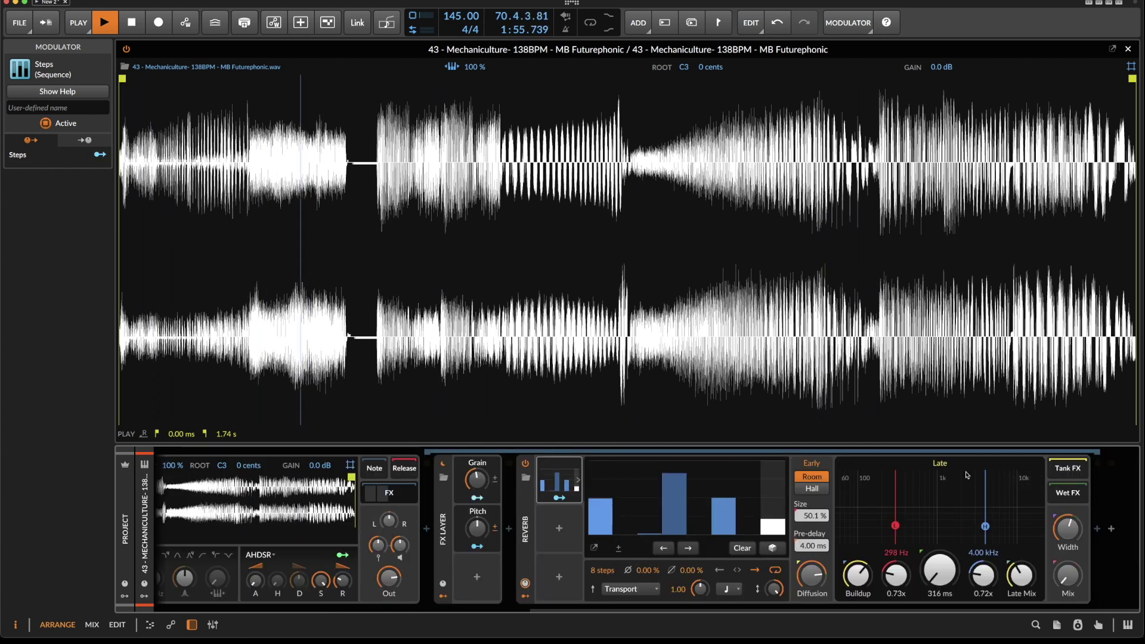
{"action": "mouse_move", "coordinate": [599, 534]}
{"action": "left_mouse_down"}
{"action": "mouse_move", "coordinate": [658, 550]}
{"action": "mouse_move", "coordinate": [684, 502]}
{"action": "mouse_move", "coordinate": [677, 469]}
{"action": "left_mouse_up"}
{"action": "left_click", "coordinate": [723, 509]}
{"action": "left_click", "coordinate": [559, 497]}
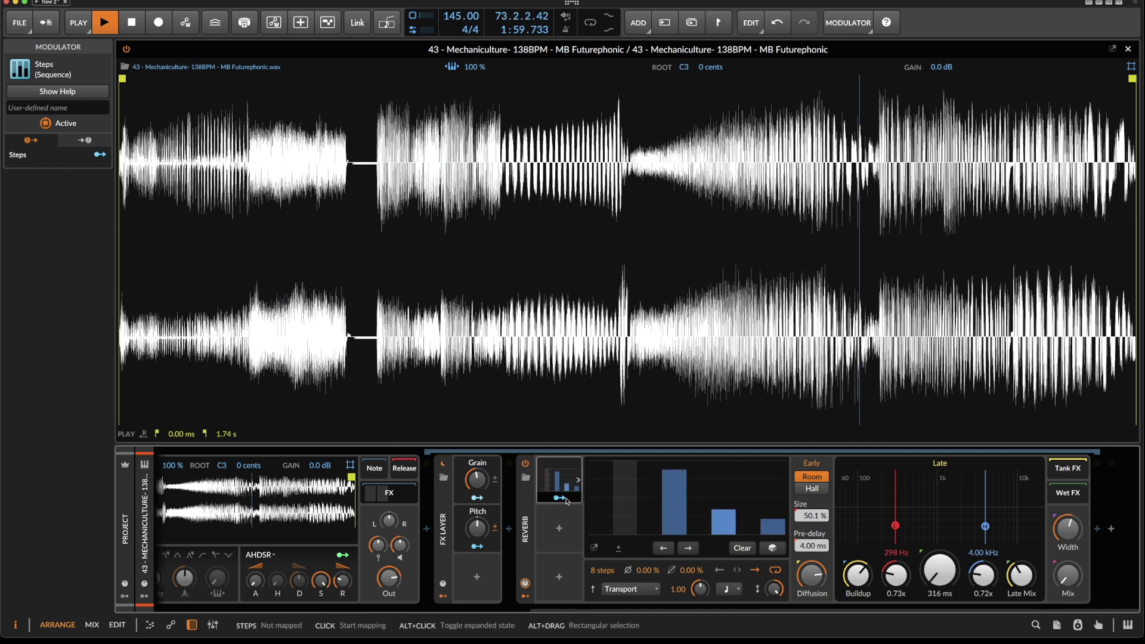
{"action": "left_click_drag", "start_coordinate": [1068, 576], "coordinate": [1068, 525]}
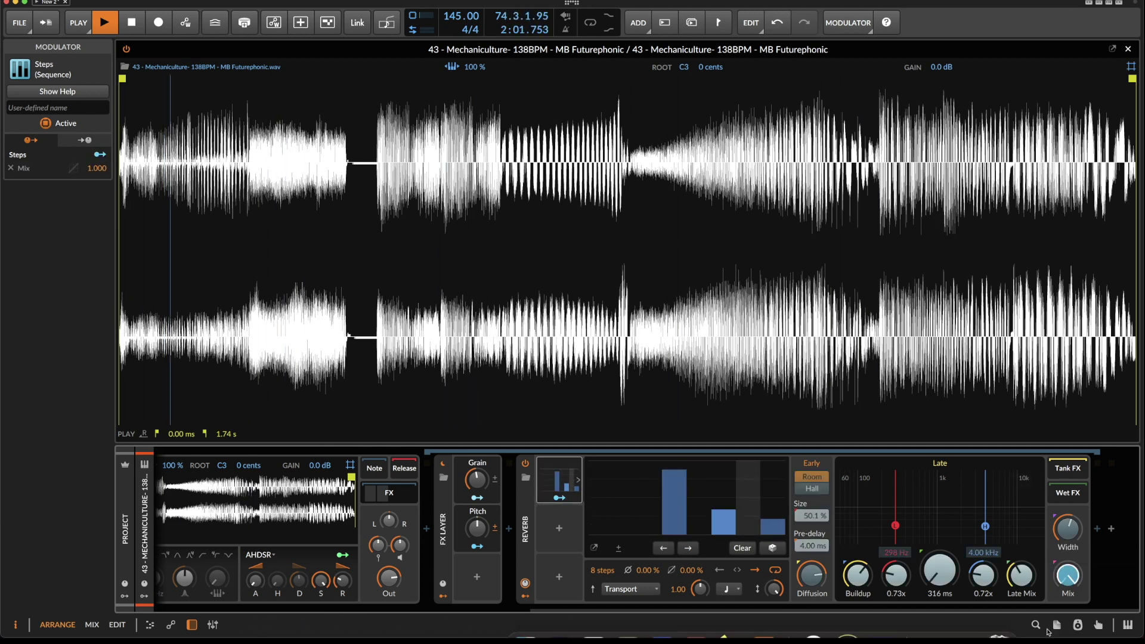
Redraw the pattern of the Reverb's Steps modulator during playback and set its timebase to 8th note.
{"action": "left_click", "coordinate": [561, 498]}
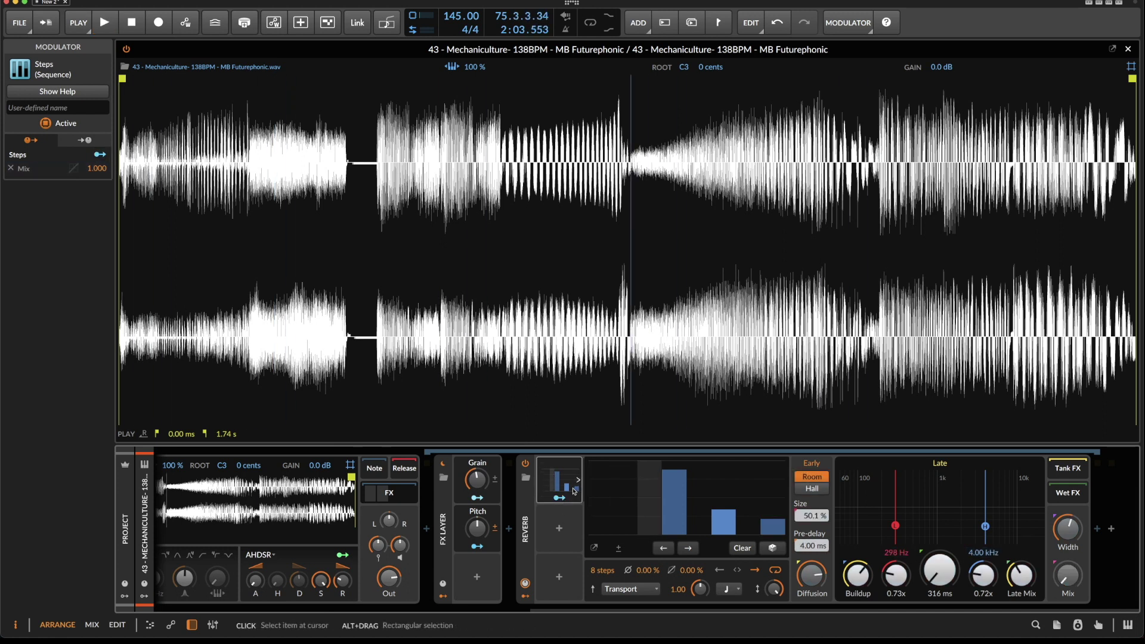
{"action": "key", "text": "space"}
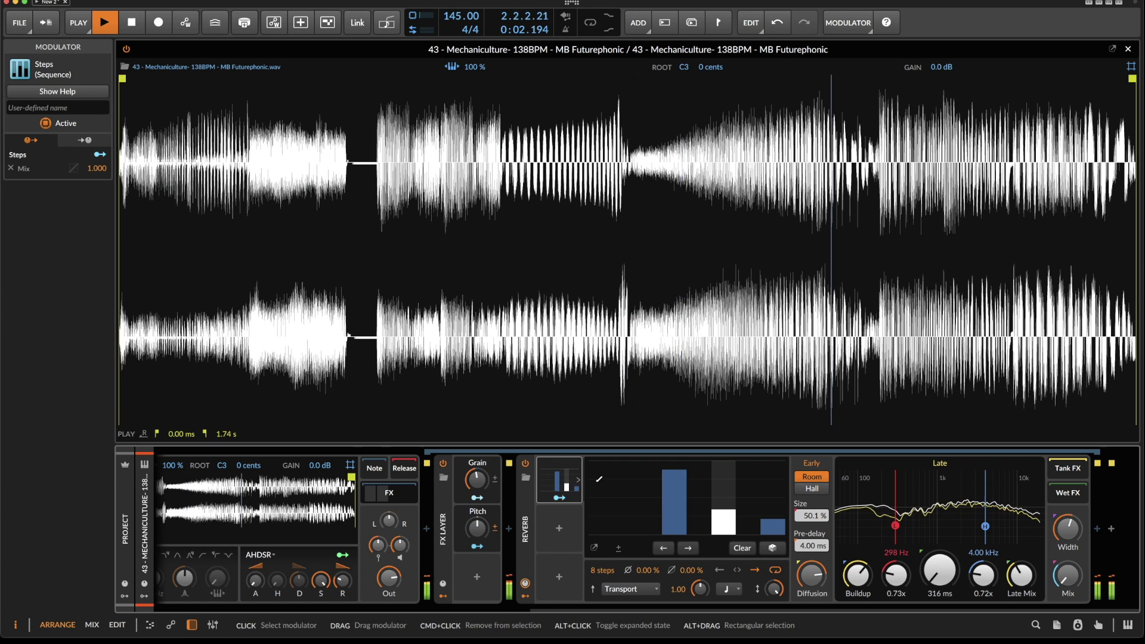
{"action": "mouse_move", "coordinate": [599, 516]}
{"action": "left_mouse_down"}
{"action": "mouse_move", "coordinate": [652, 471]}
{"action": "mouse_move", "coordinate": [680, 472]}
{"action": "mouse_move", "coordinate": [713, 498]}
{"action": "mouse_move", "coordinate": [744, 475]}
{"action": "left_mouse_up"}
{"action": "left_click_drag", "start_coordinate": [649, 500], "coordinate": [670, 537]}
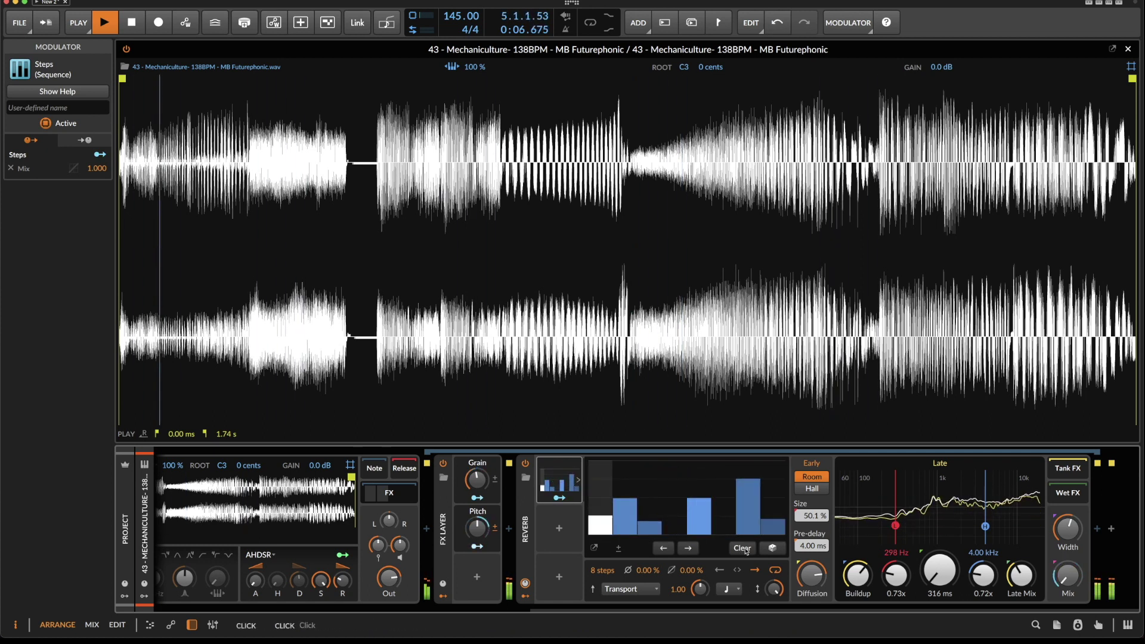
{"action": "left_click", "coordinate": [728, 589]}
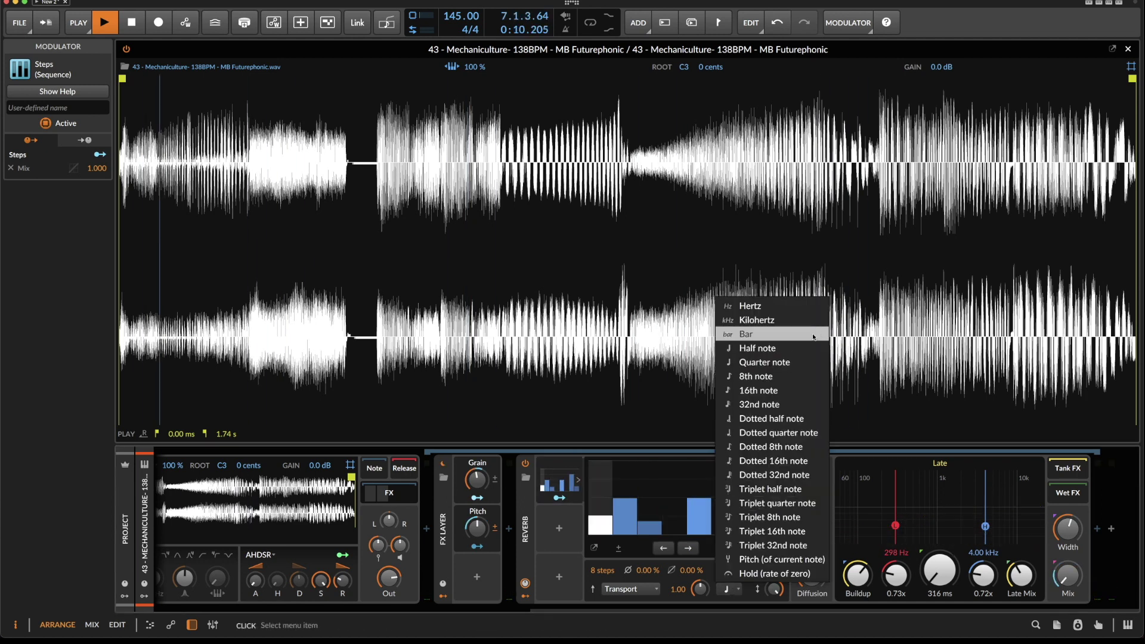
{"action": "left_click", "coordinate": [805, 382]}
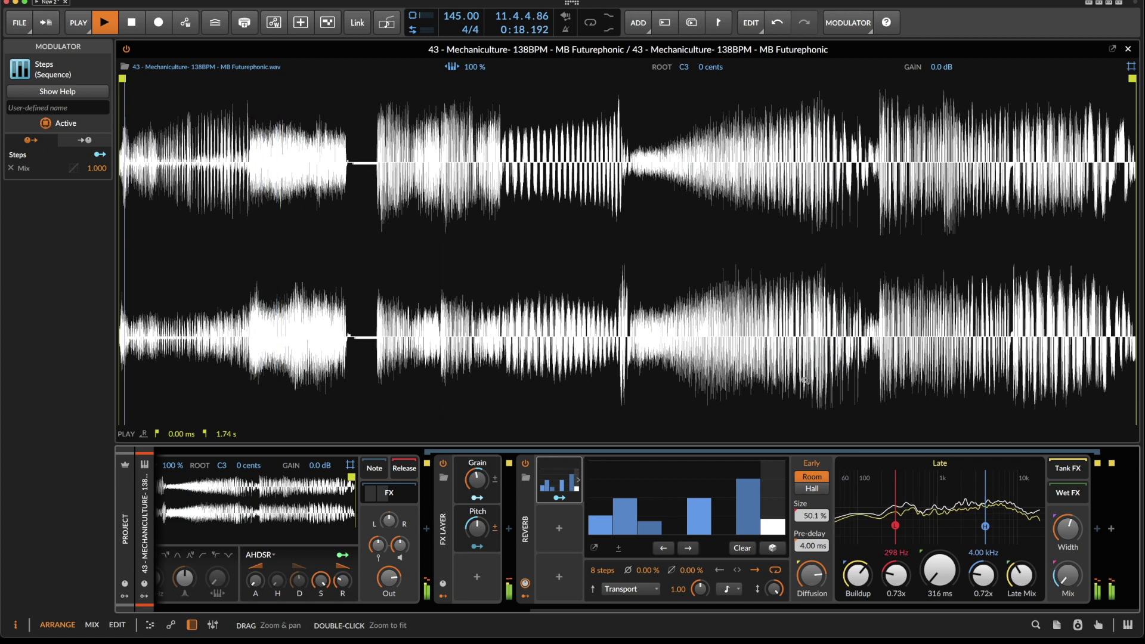
Insert the Stutter probability preset from My Library between the FX Layer and the Reverb.
{"action": "left_click", "coordinate": [509, 528]}
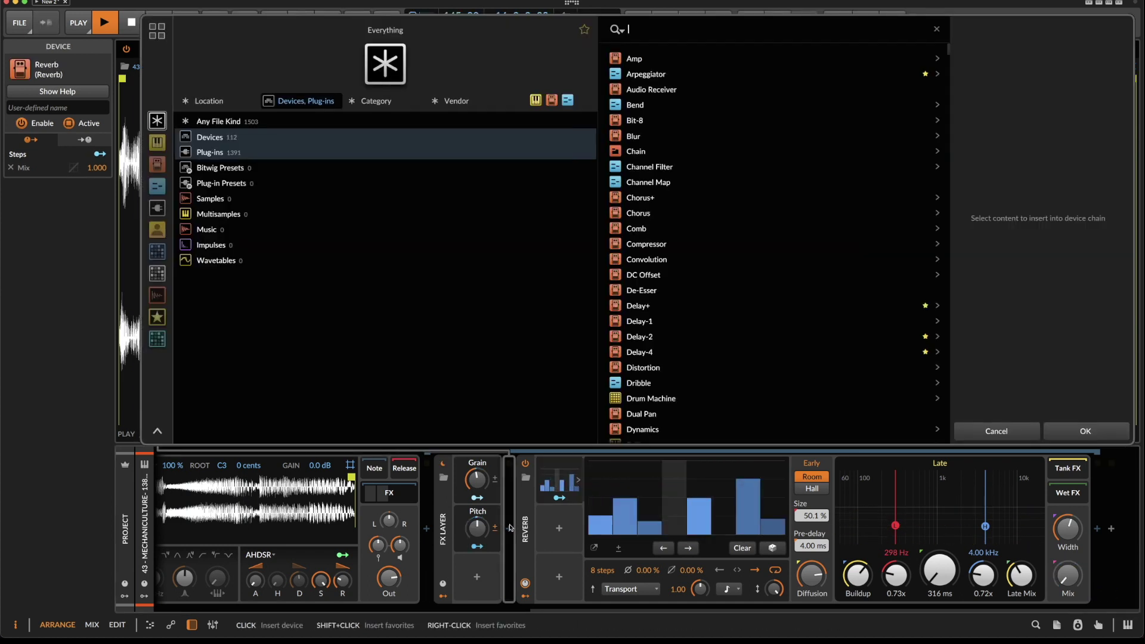
{"action": "type", "text": "stu"}
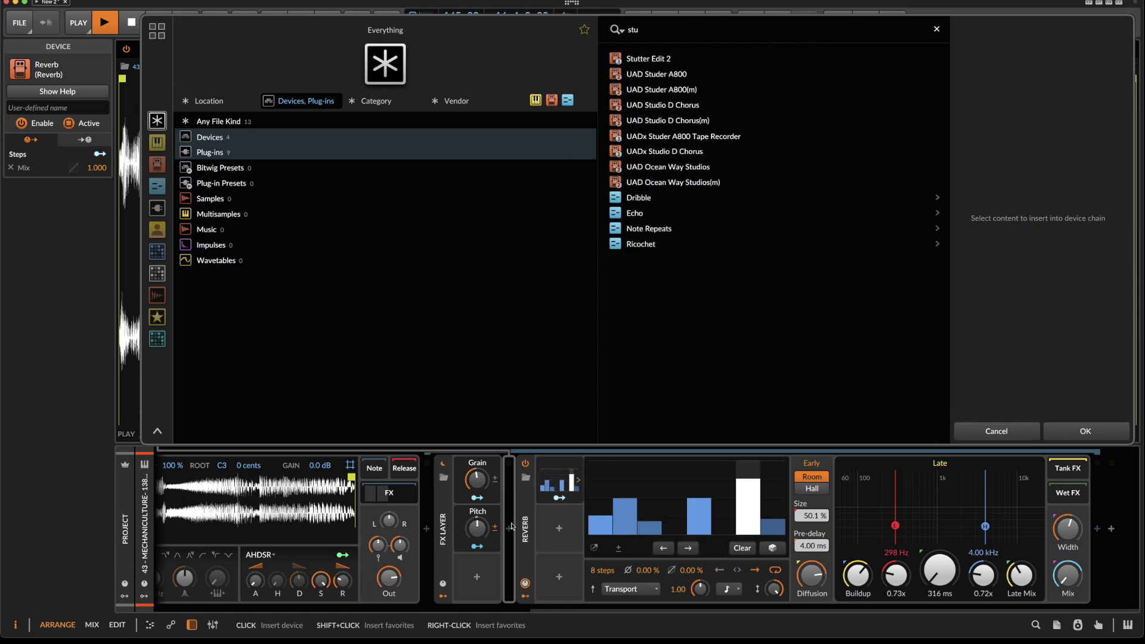
{"action": "left_click", "coordinate": [158, 230]}
{"action": "double_click", "coordinate": [622, 89]}
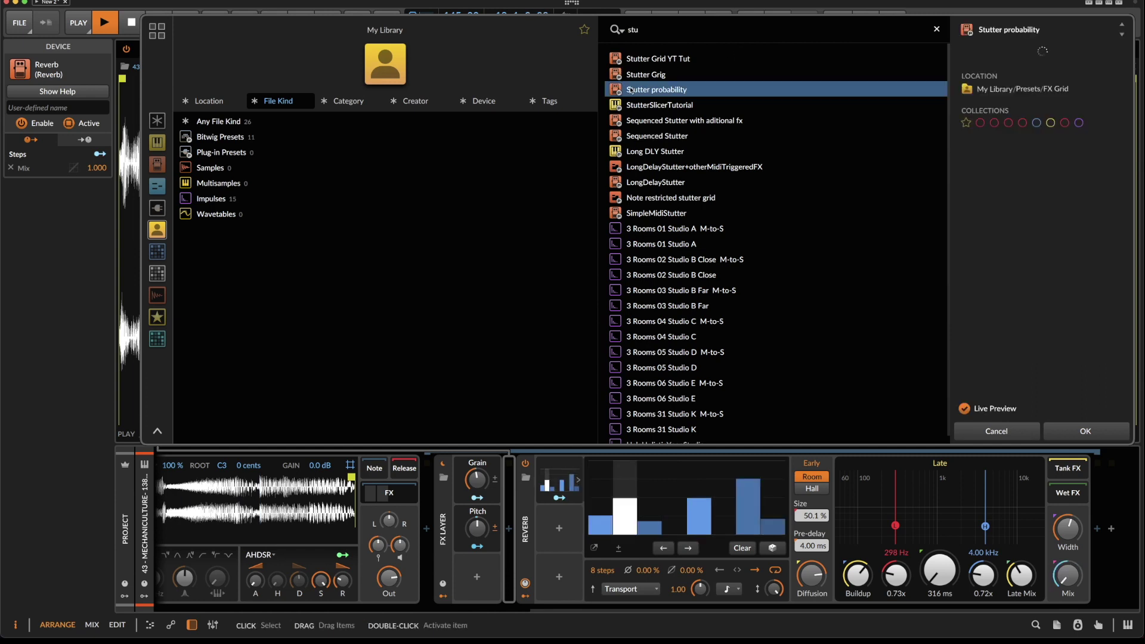
Look over the Stutter probability grid patch, close its editor, and play the sound from the start.
{"action": "scroll", "coordinate": [563, 268], "scroll_direction": "up", "scroll_amount": 2}
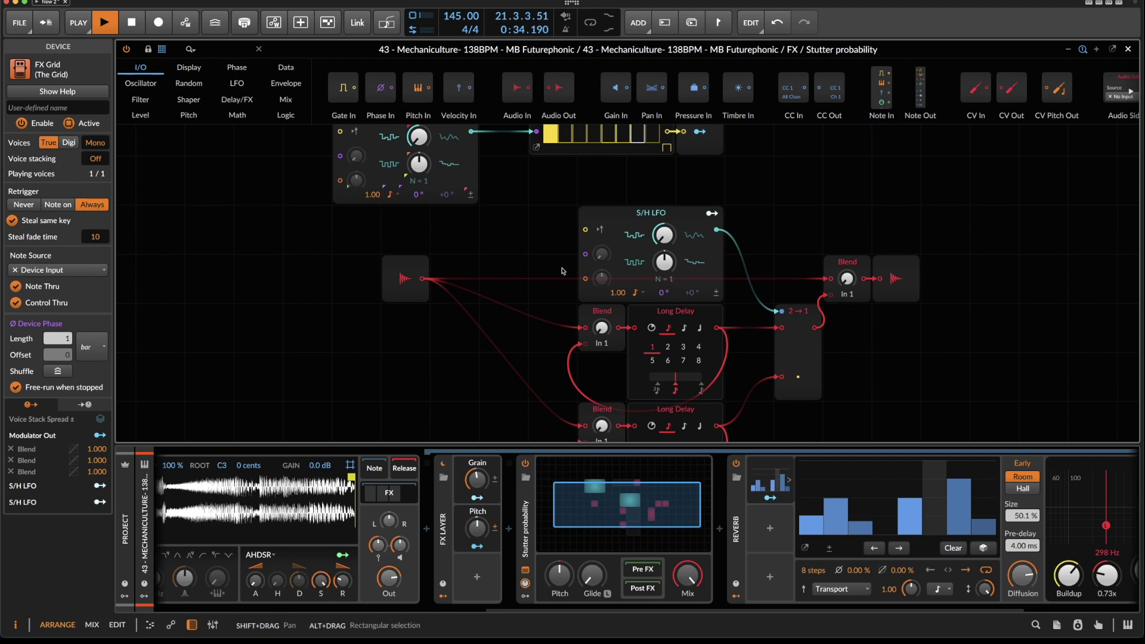
{"action": "scroll", "coordinate": [563, 271], "scroll_direction": "down", "scroll_amount": 2}
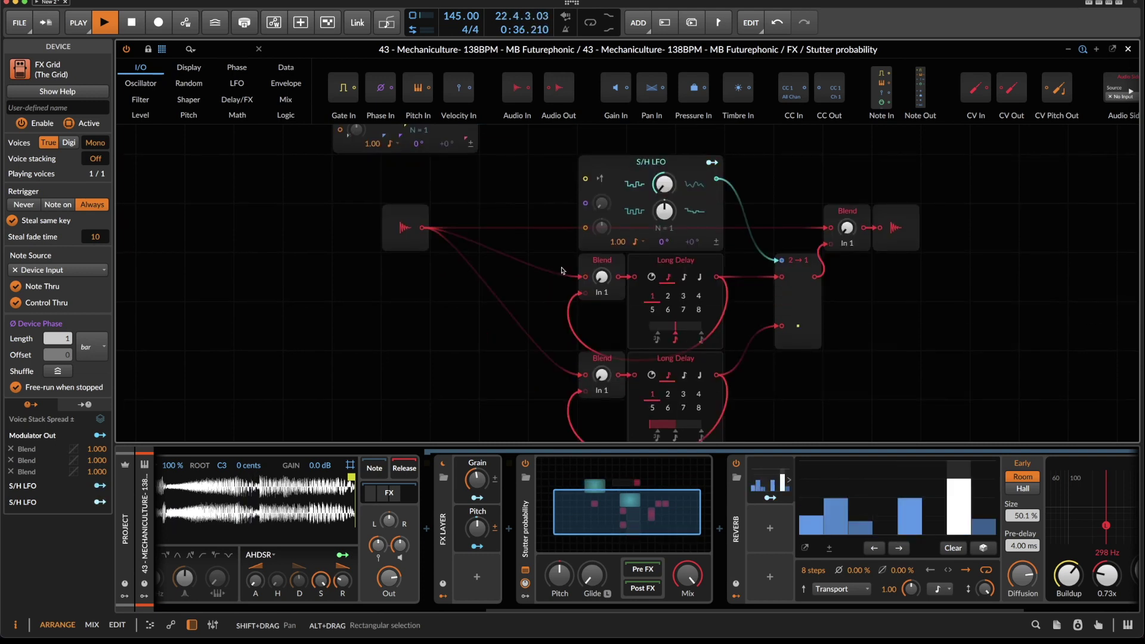
{"action": "key", "text": "Escape"}
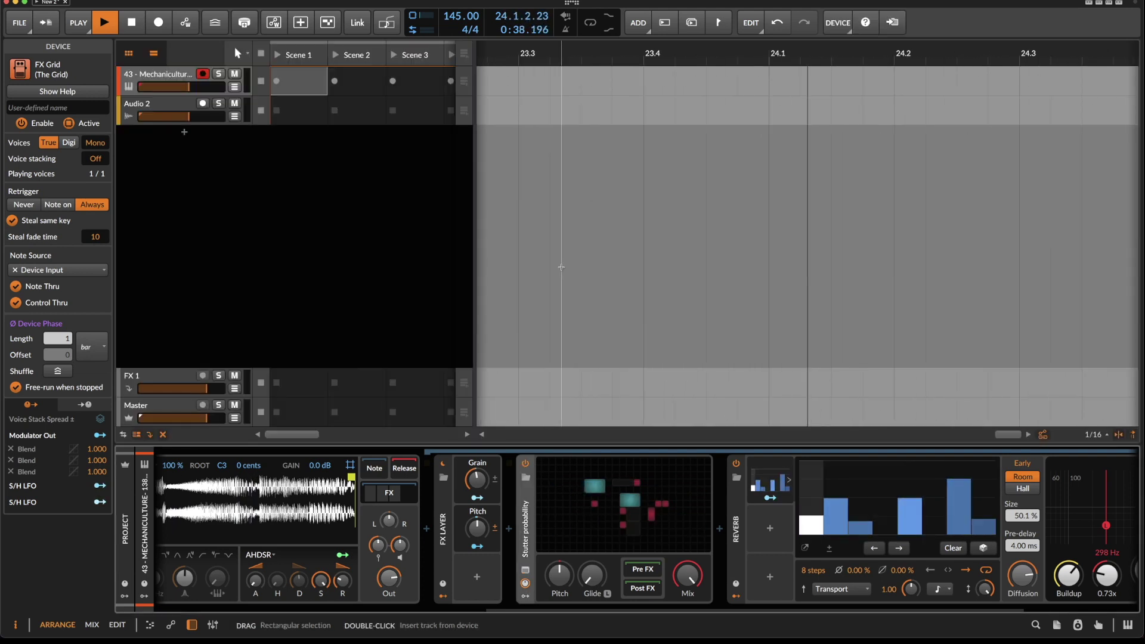
{"action": "key", "text": "space"}
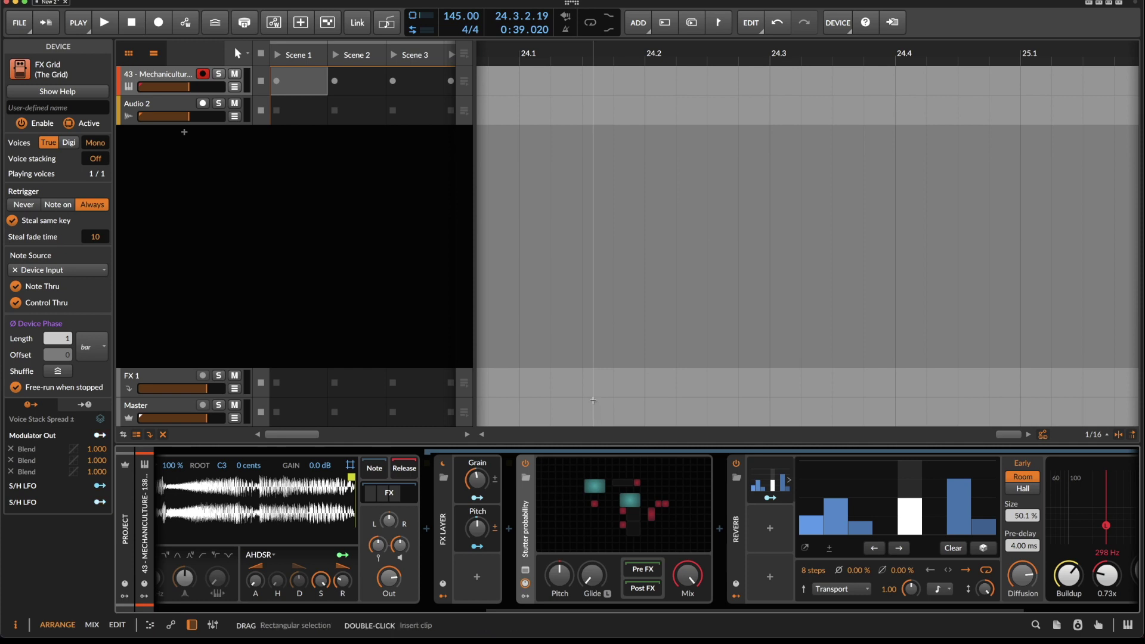
{"action": "key", "text": "space"}
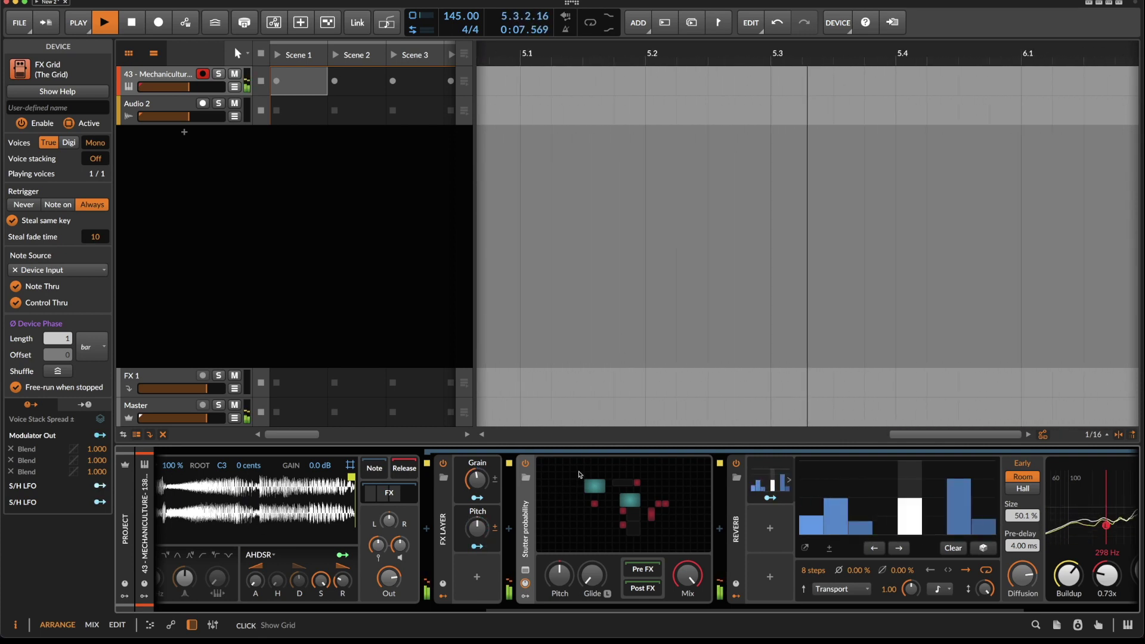
Replace the Sampler's sample with 34 - Inside Outer Space- 138BPM - MB Futurephonic.wav from the external sample browser.
{"action": "scroll", "coordinate": [578, 475], "scroll_direction": "up", "scroll_amount": 5}
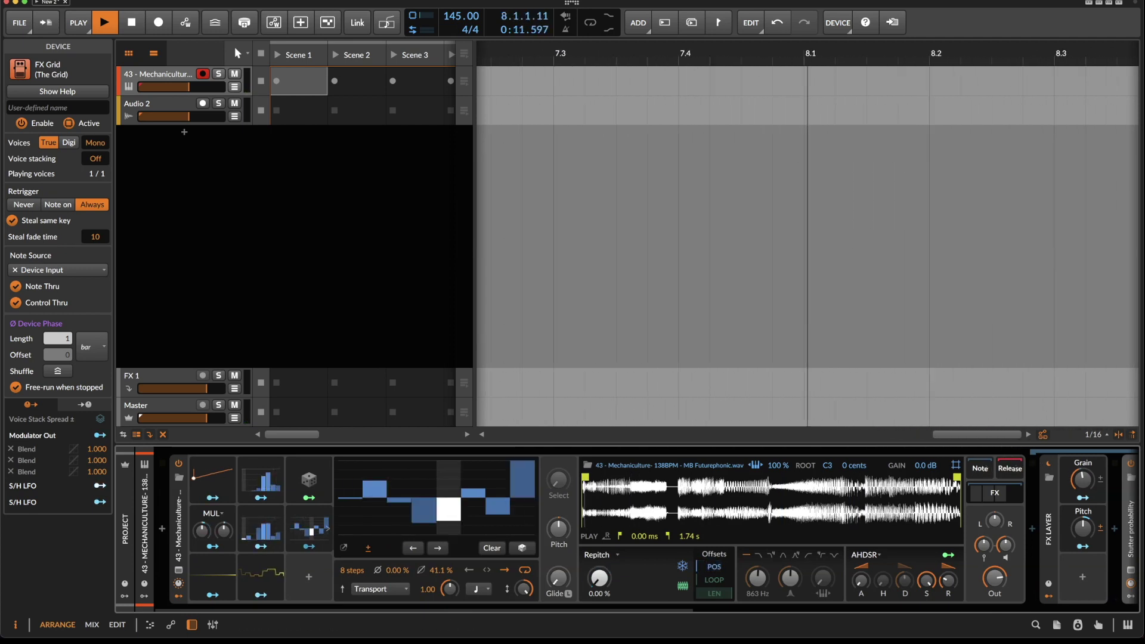
{"action": "key", "text": "super+Tab"}
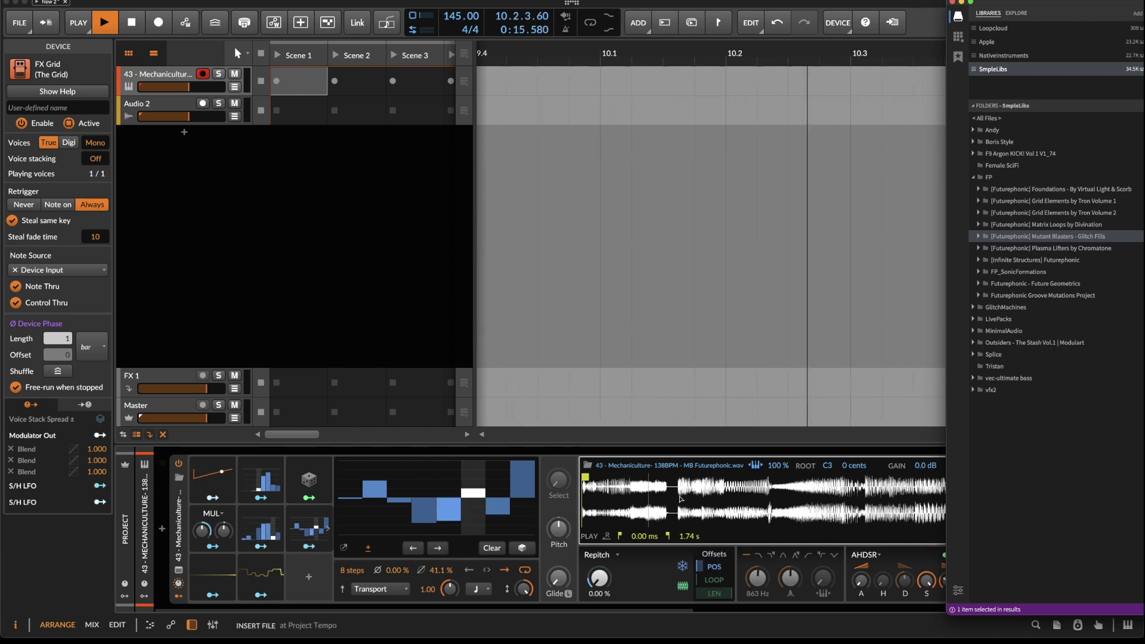
{"action": "left_click_drag", "start_coordinate": [681, 499], "coordinate": [684, 487]}
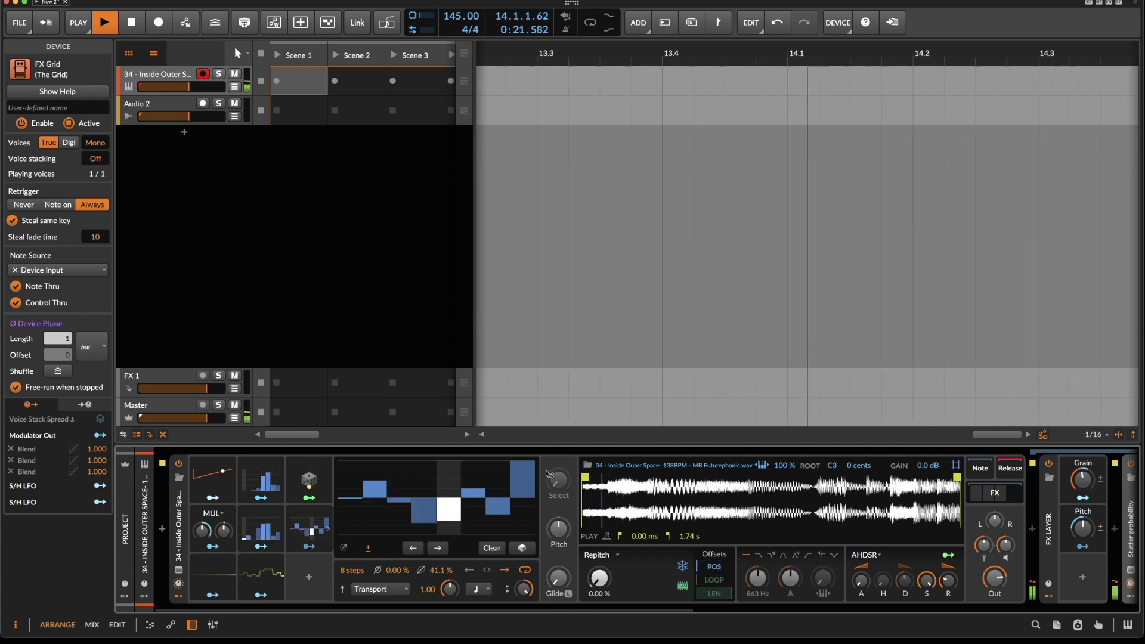
Randomize the pattern of the Sampler's Steps 1 modulator that drives the Timebase.
{"action": "left_click", "coordinate": [263, 478]}
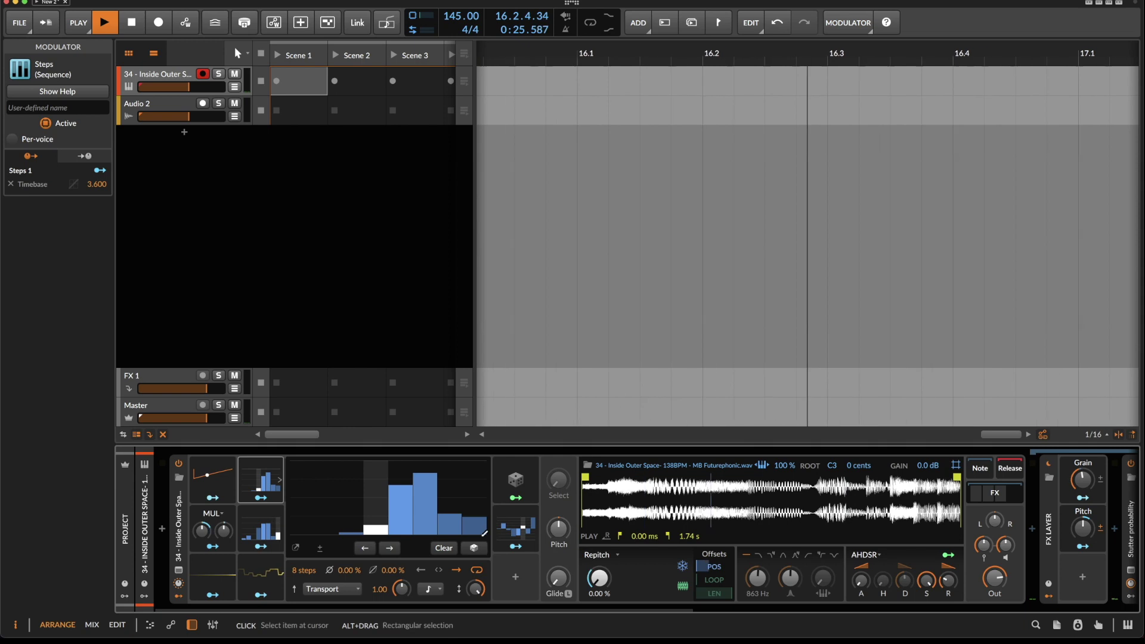
{"action": "left_click", "coordinate": [475, 548]}
{"action": "left_click", "coordinate": [475, 548]}
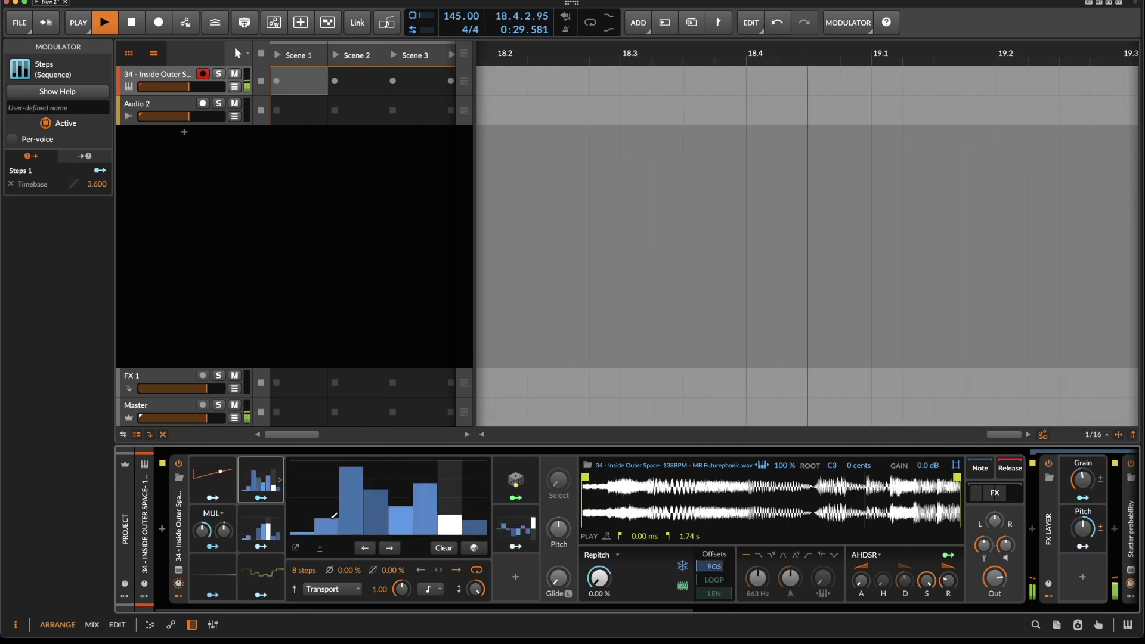
Randomize the Sampler's Steps 2 pattern and redraw it with tall first, fifth, seventh and eighth steps, low second to fourth steps and an empty sixth.
{"action": "left_click", "coordinate": [258, 516]}
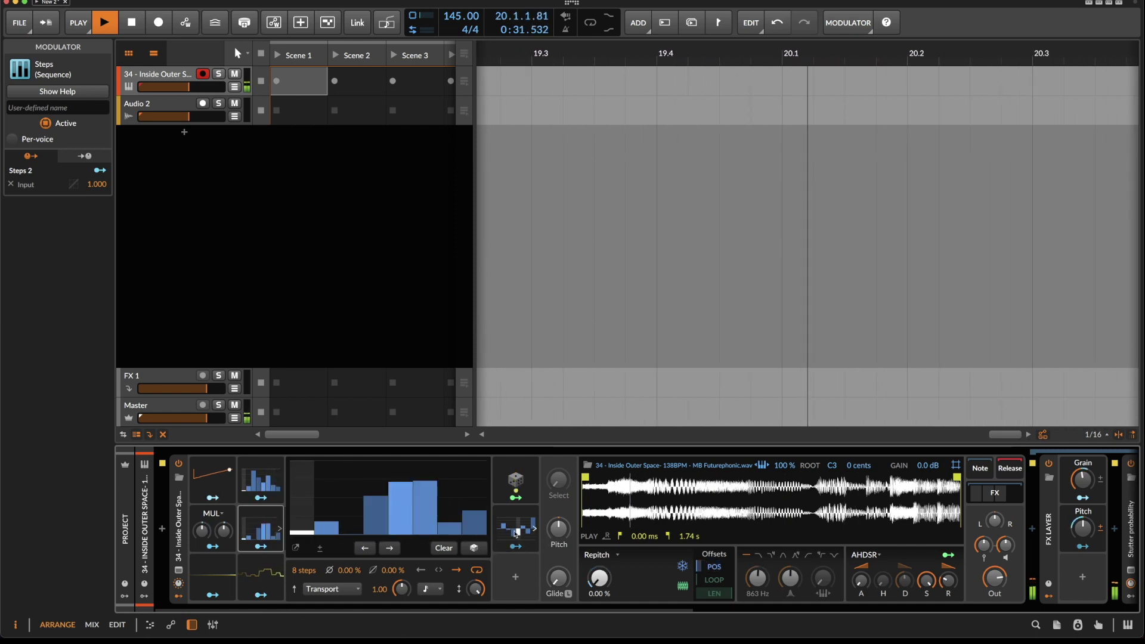
{"action": "left_click", "coordinate": [473, 548]}
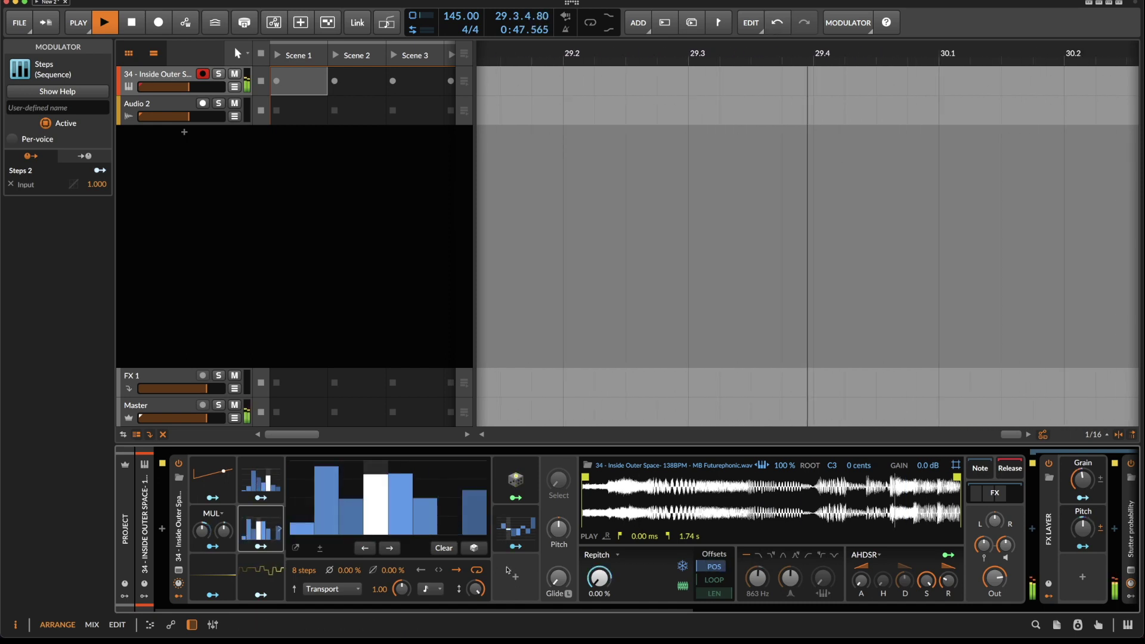
{"action": "left_click_drag", "start_coordinate": [476, 472], "coordinate": [301, 472]}
{"action": "left_click", "coordinate": [424, 532]}
{"action": "left_click_drag", "start_coordinate": [376, 527], "coordinate": [343, 522]}
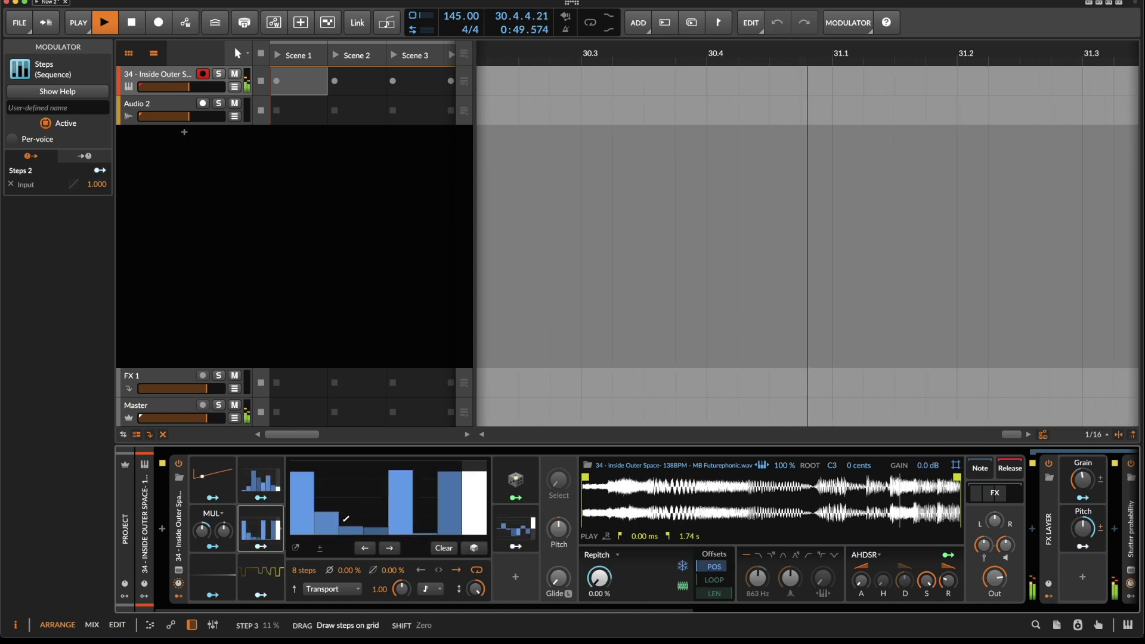
{"action": "left_click", "coordinate": [261, 479]}
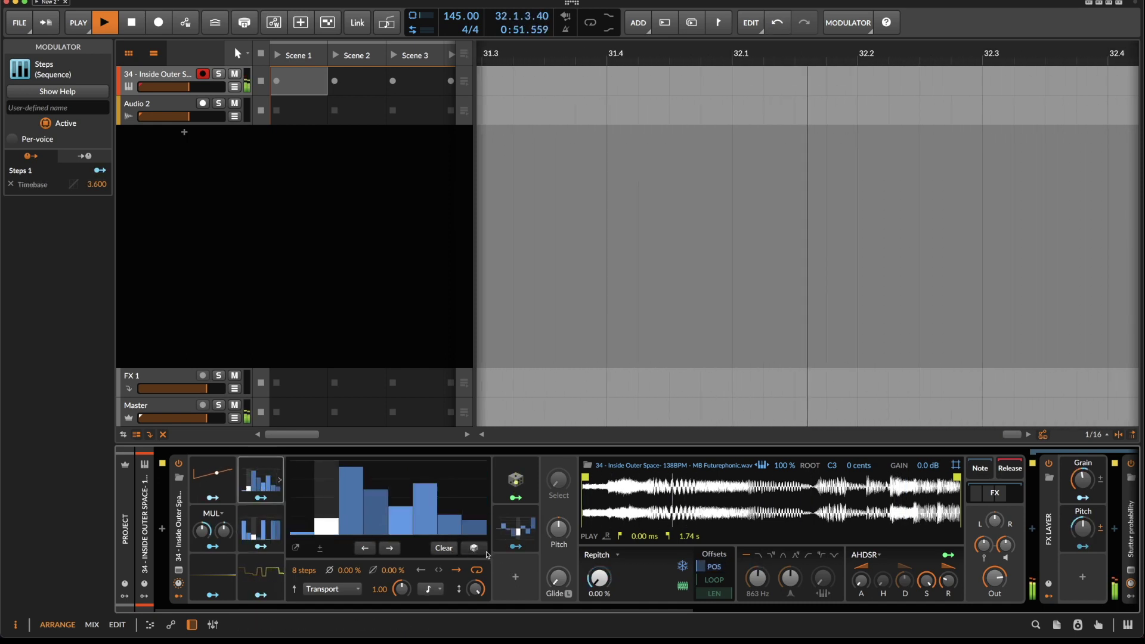
{"action": "left_click", "coordinate": [261, 529]}
{"action": "left_click", "coordinate": [411, 482]}
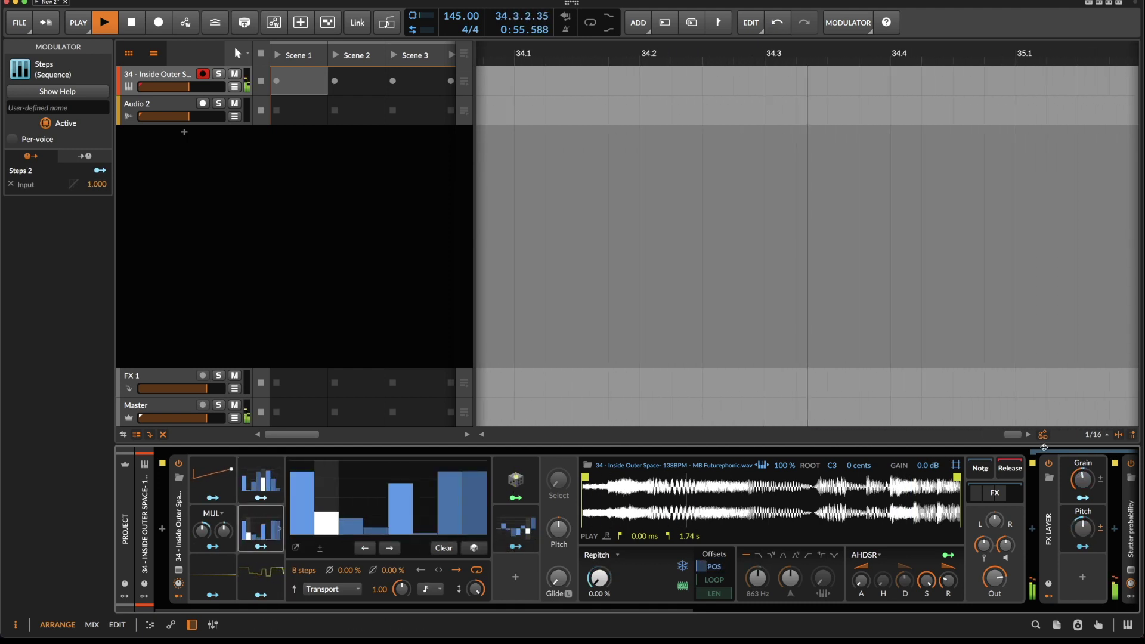
Clear the first two steps and lower the seventh in the Reverb's Steps pattern, restarting playback to hear it.
{"action": "left_click", "coordinate": [521, 536]}
{"action": "left_click_drag", "start_coordinate": [625, 551], "coordinate": [590, 561]}
{"action": "key", "text": "space"}
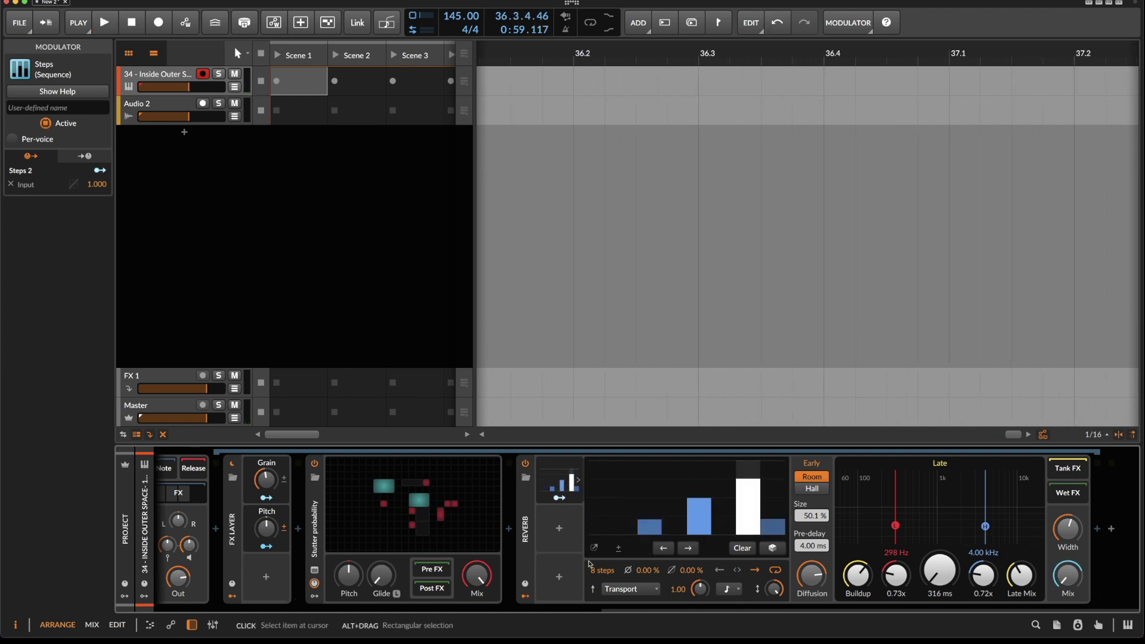
{"action": "key", "text": "space"}
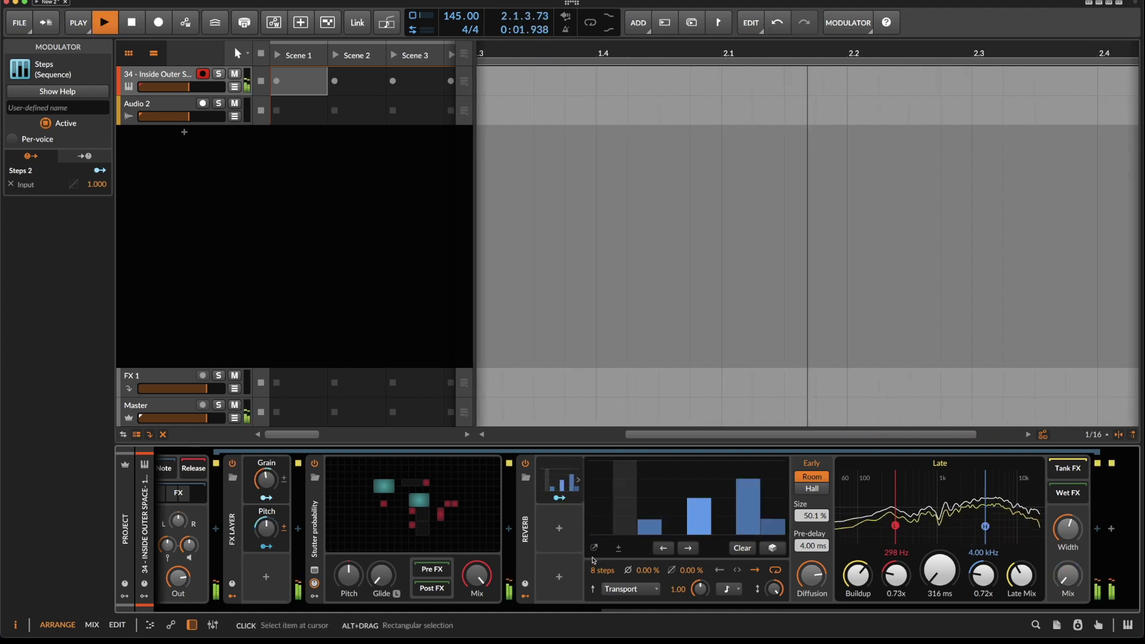
{"action": "left_click", "coordinate": [754, 509]}
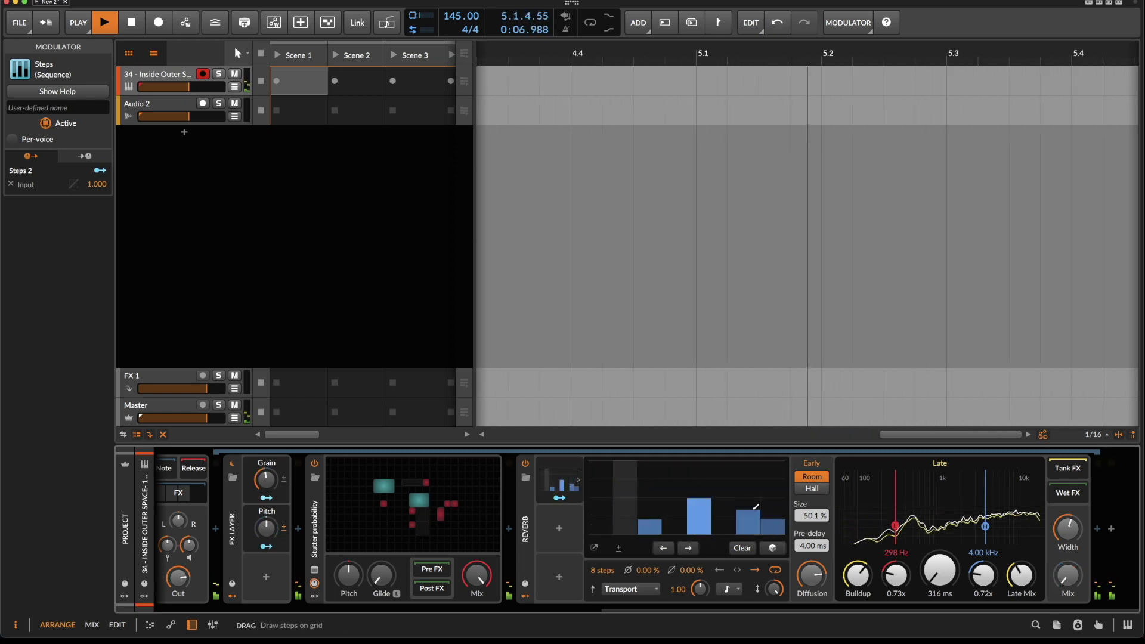
{"action": "scroll", "coordinate": [746, 501], "scroll_direction": "left", "scroll_amount": 10}
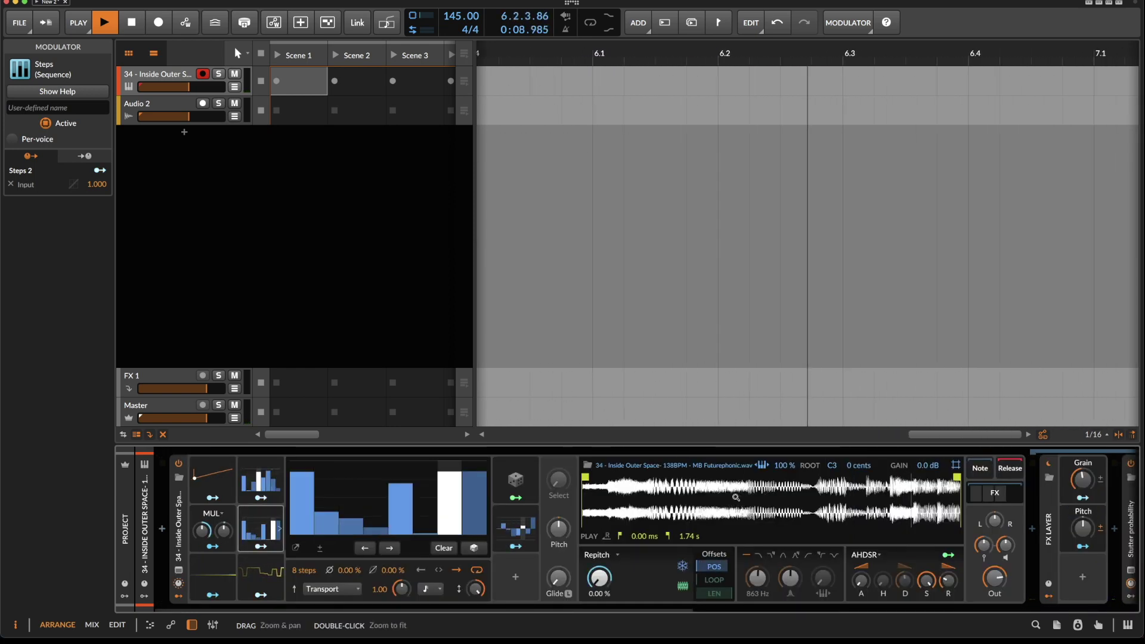